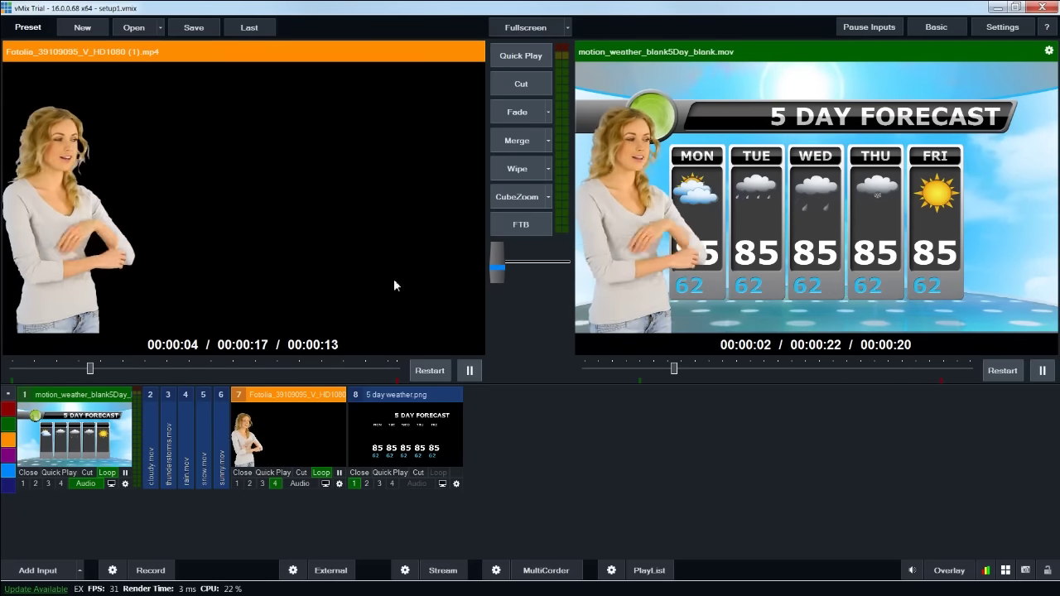
Step: Expand the collapsed cloudy, thunderstorms, rain, snow and sunny.mov inputs to full thumbnails
click(154, 398)
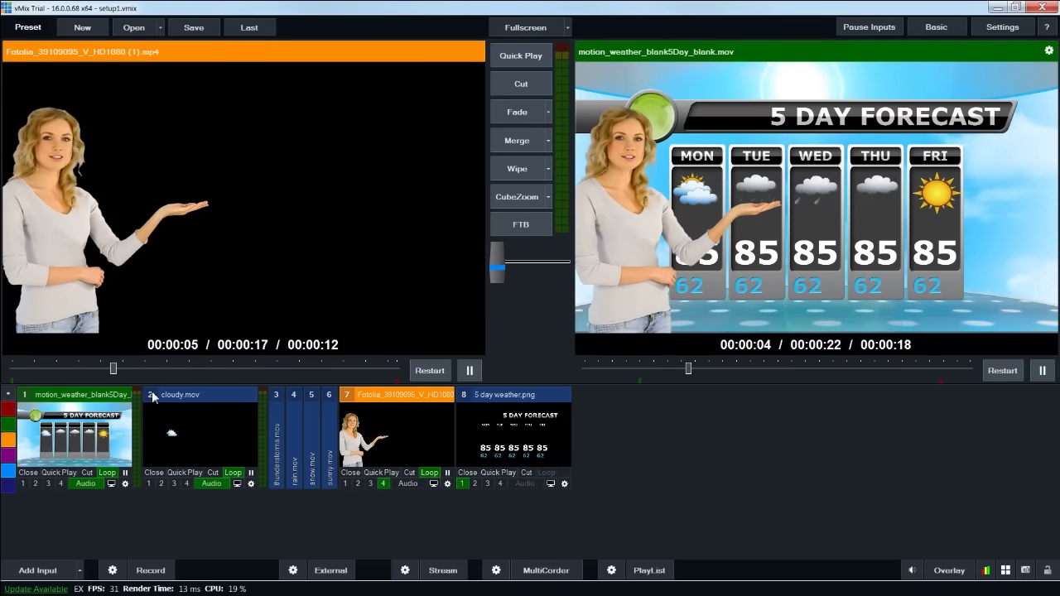
click(263, 406)
click(401, 399)
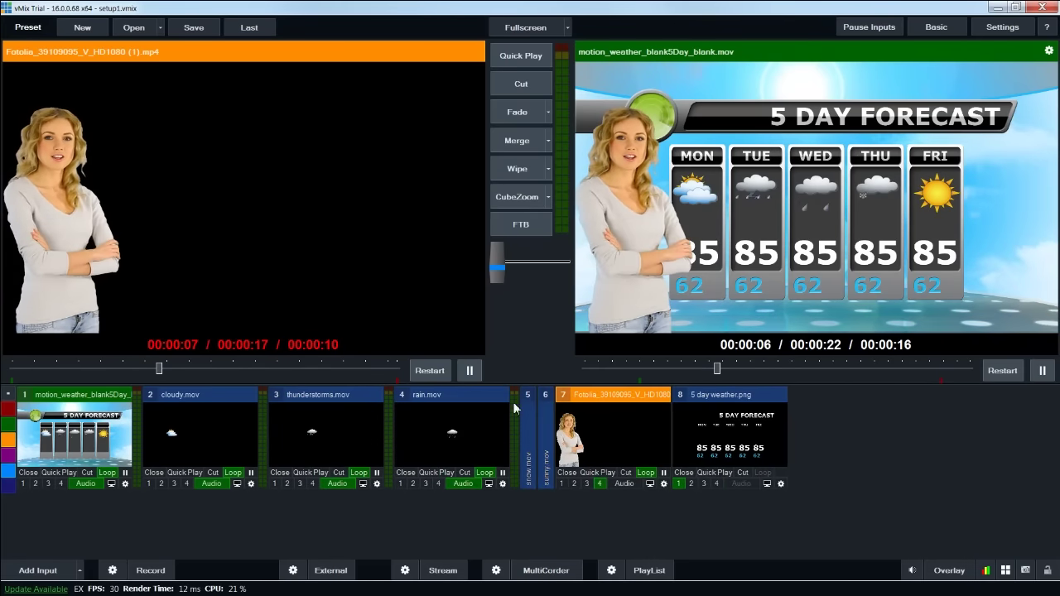
click(529, 394)
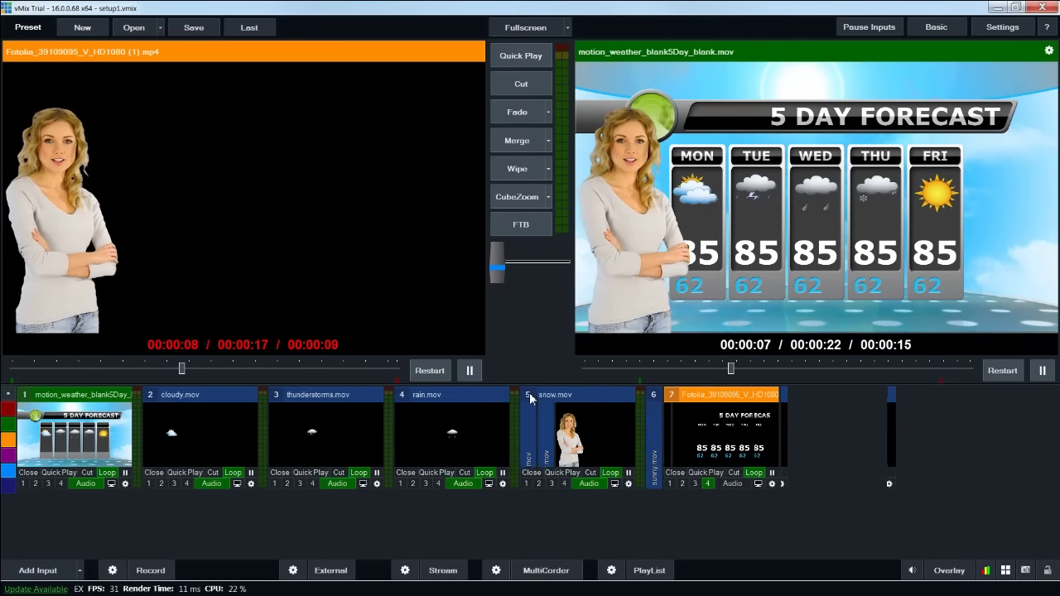
click(657, 406)
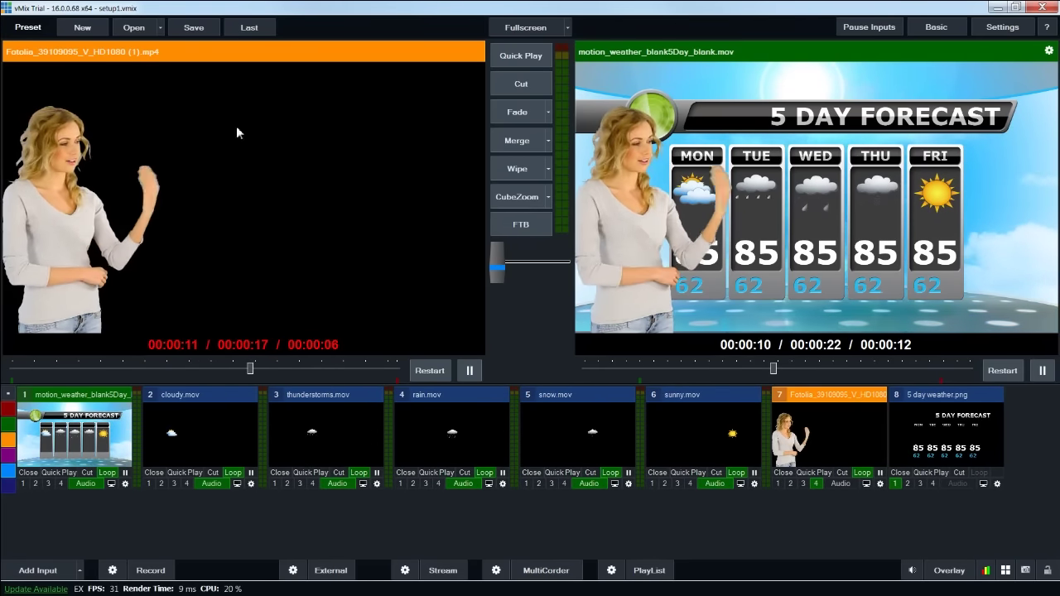
Step: Preview each input in turn, from the forecast background through to 5 day weather.png
click(113, 460)
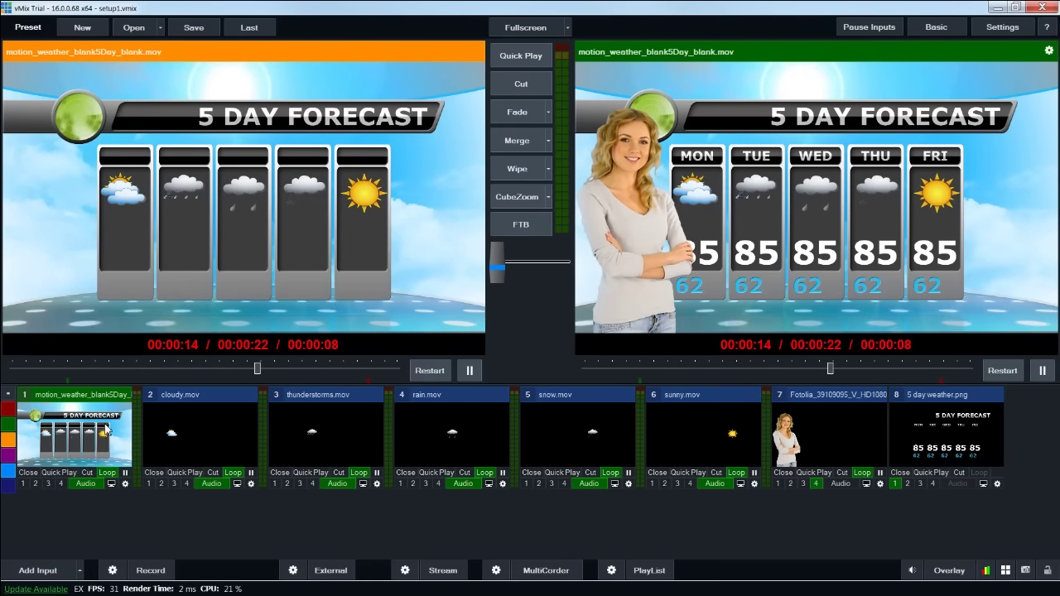
click(221, 420)
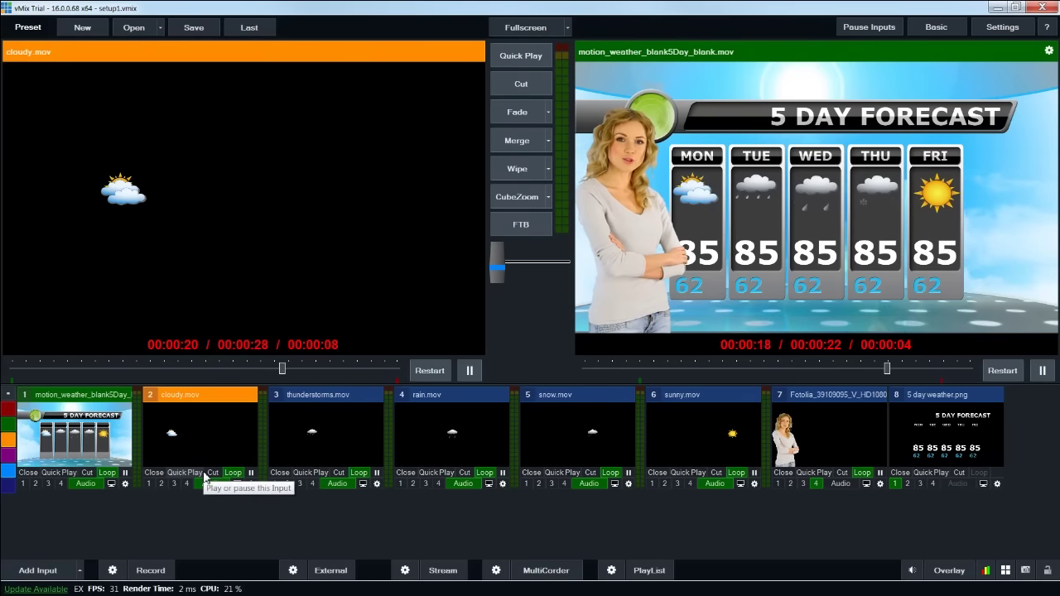
click(335, 434)
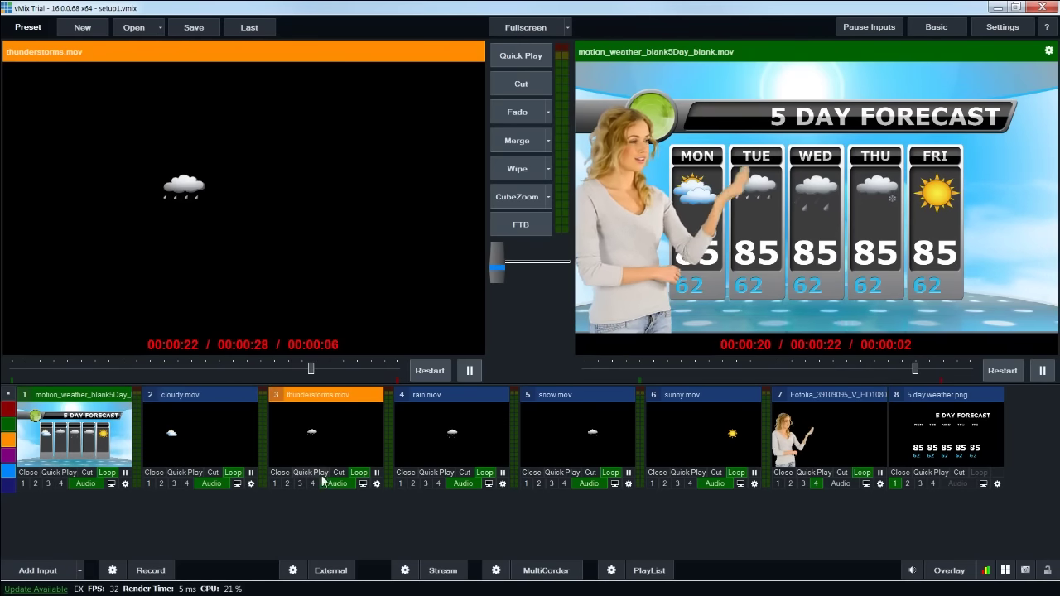
click(463, 450)
click(595, 431)
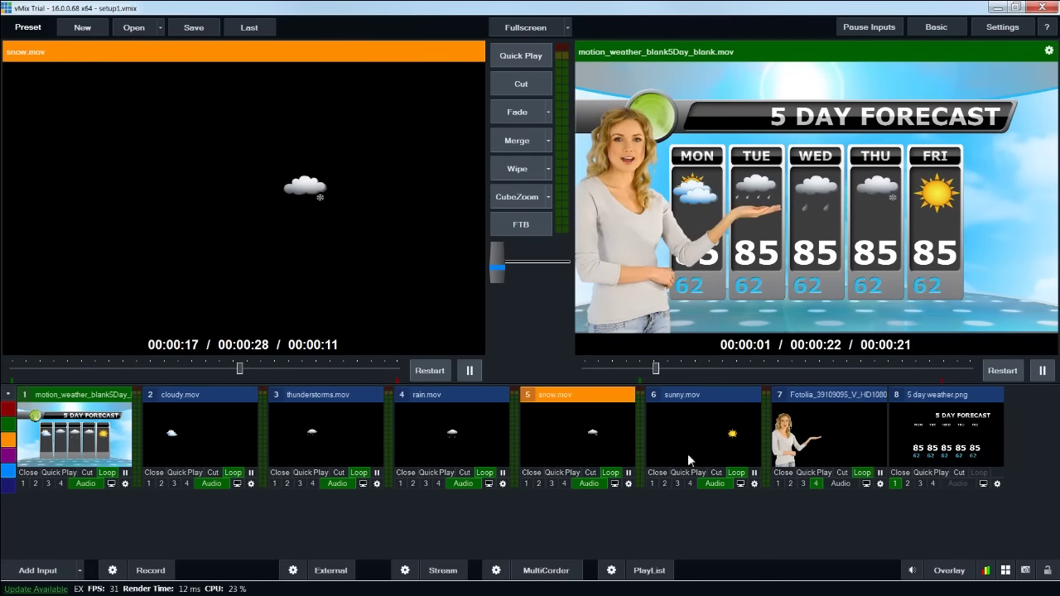
click(688, 454)
click(820, 444)
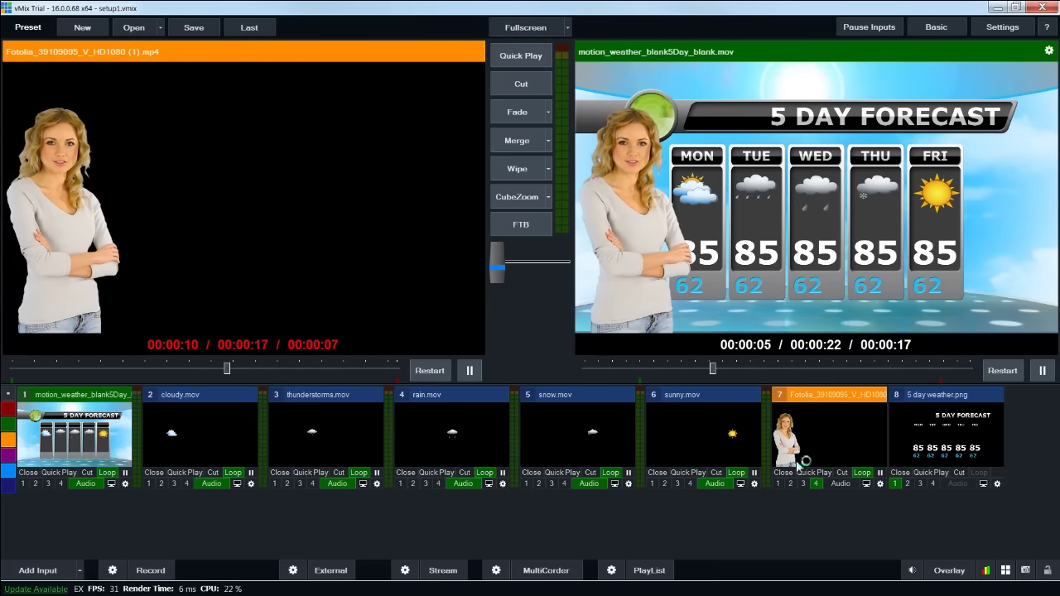
click(945, 434)
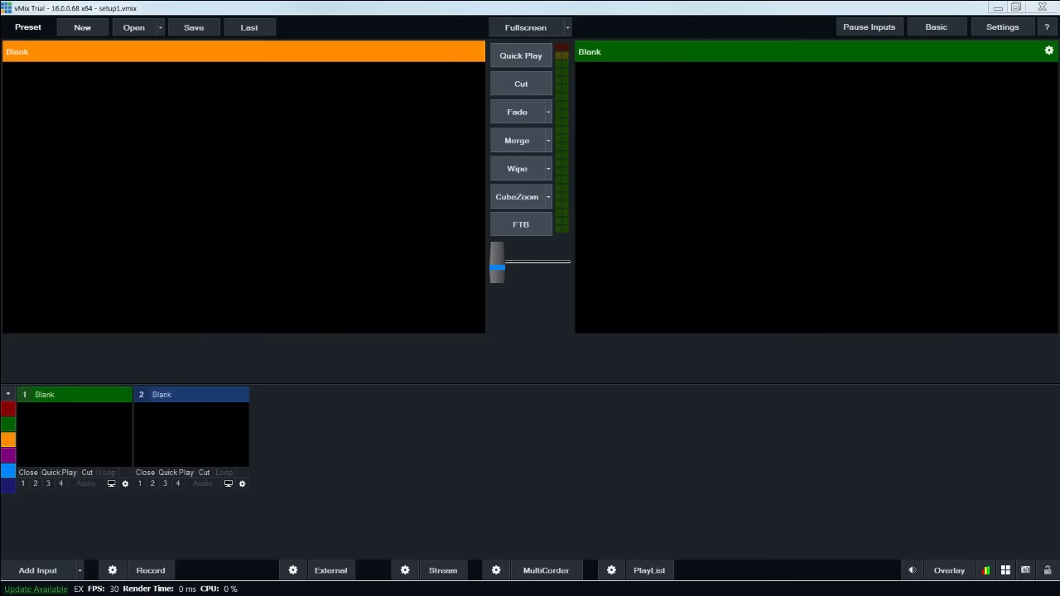
Step: Move the weather-icons Explorer window aside and bring the empty vMix project forward
drag(359, 376, 948, 112)
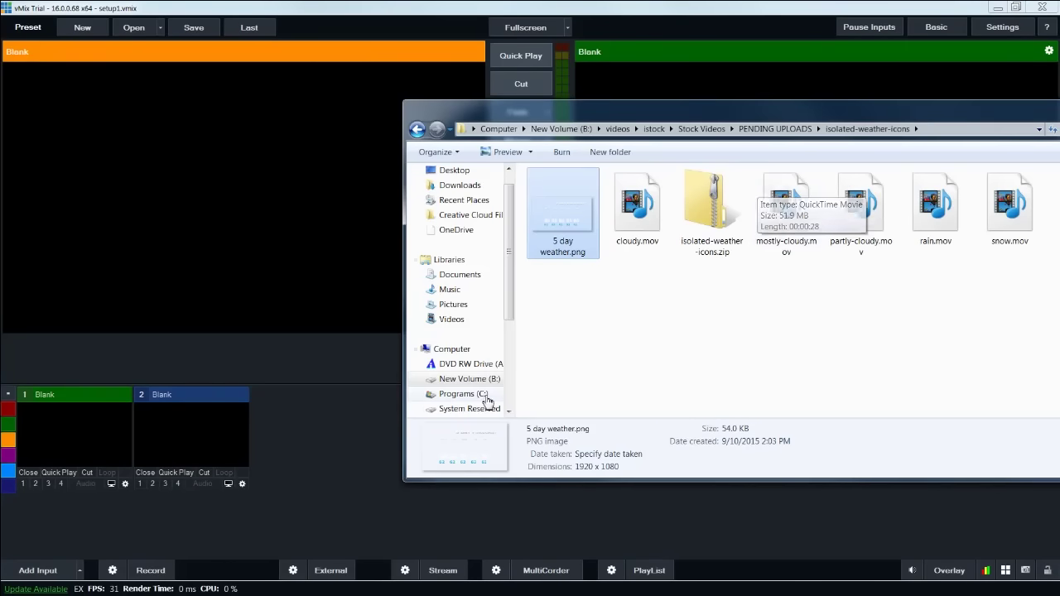
click(54, 554)
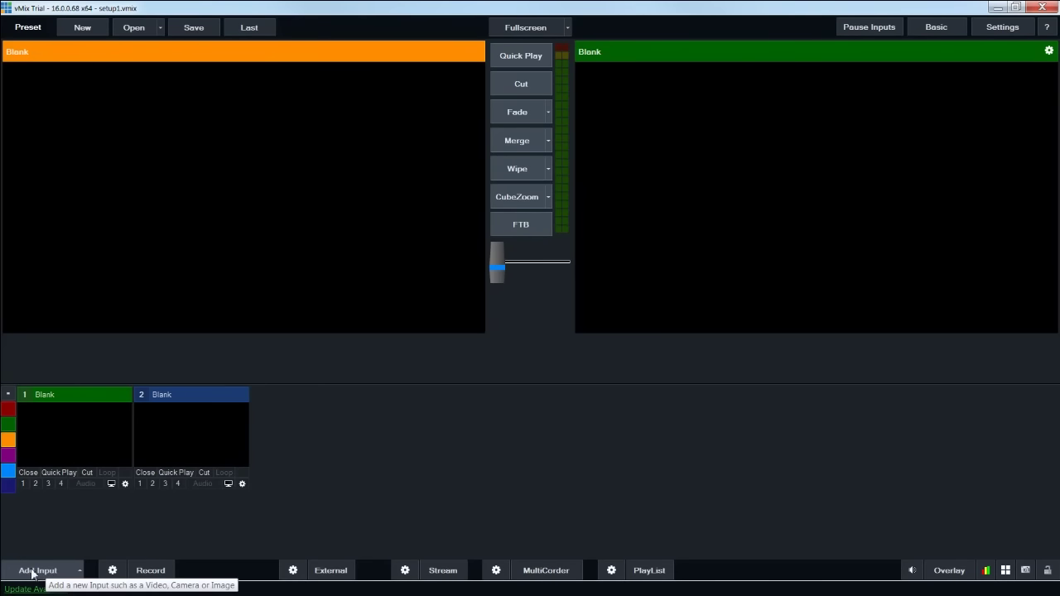
Step: Look through the Add Input camera and video file options, then cancel
click(38, 571)
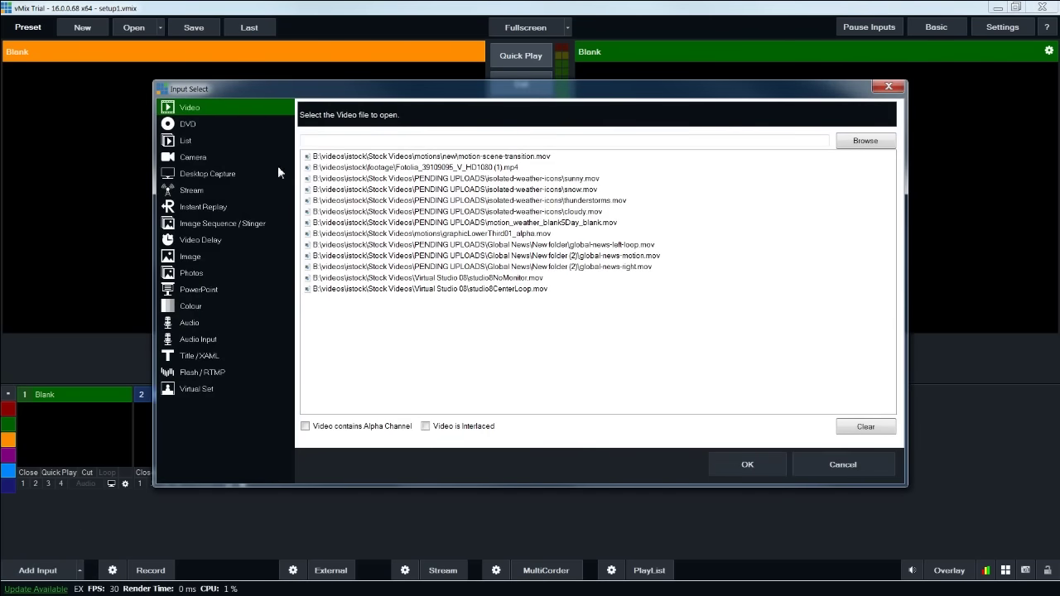
click(193, 157)
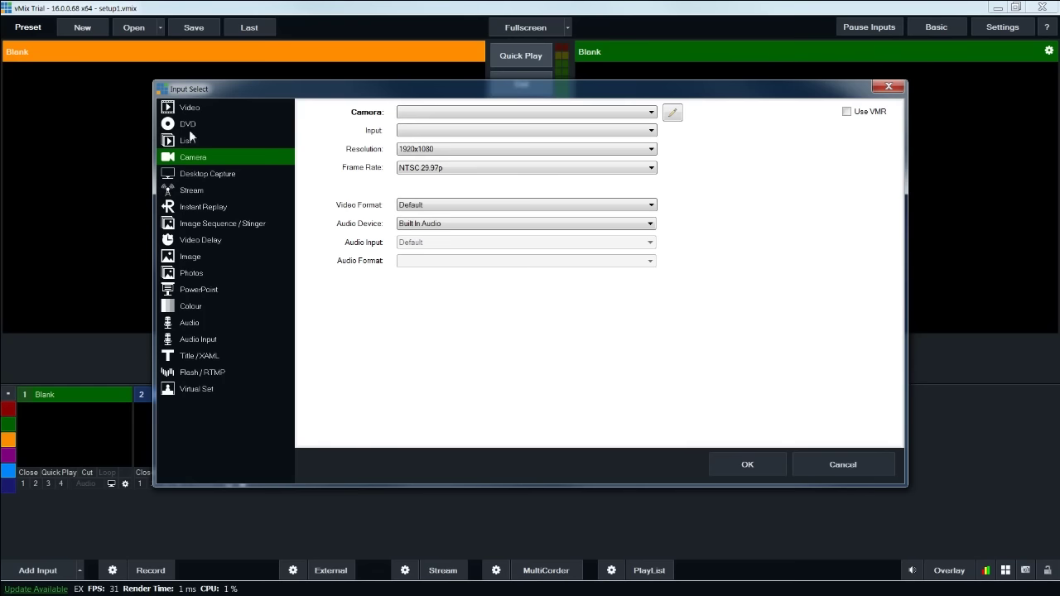
click(201, 110)
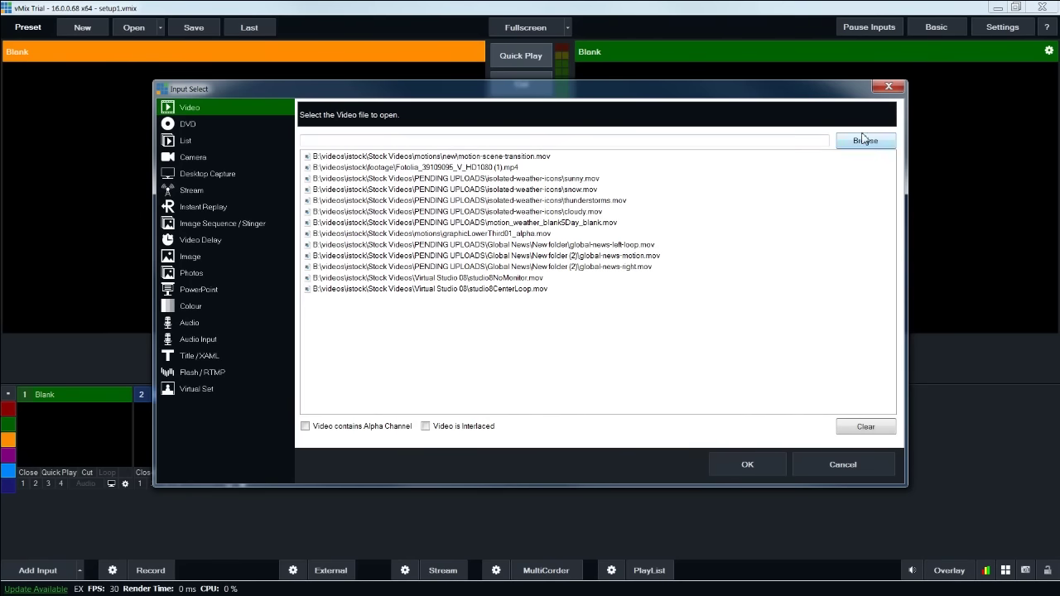
click(888, 93)
key(alt+Tab)
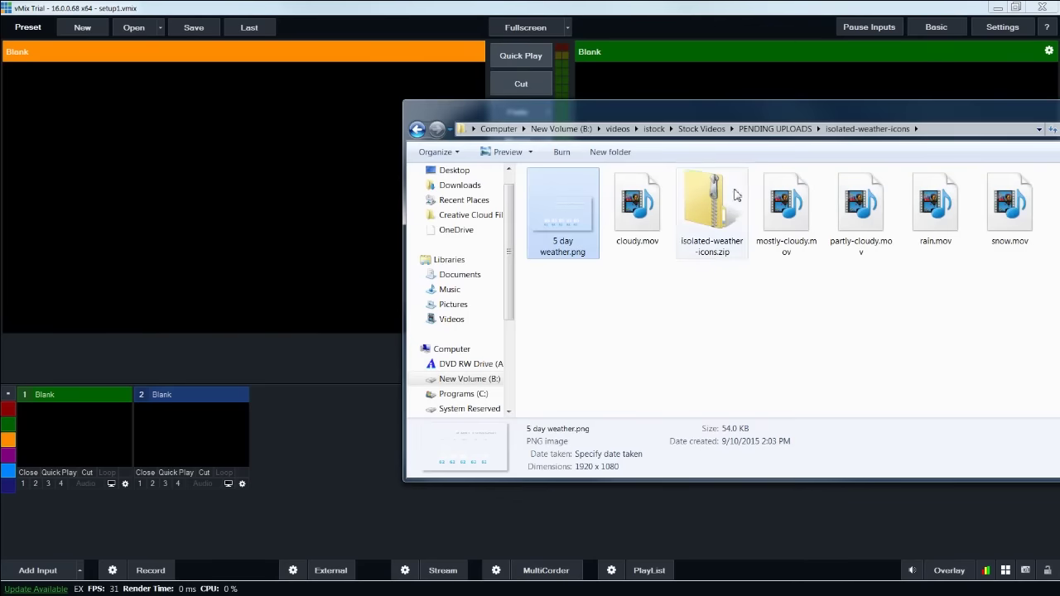
Step: Drag cloudy, mostly-cloudy, partly-cloudy, rain and snow.mov from Explorer into vMix as inputs
click(622, 353)
click(791, 232)
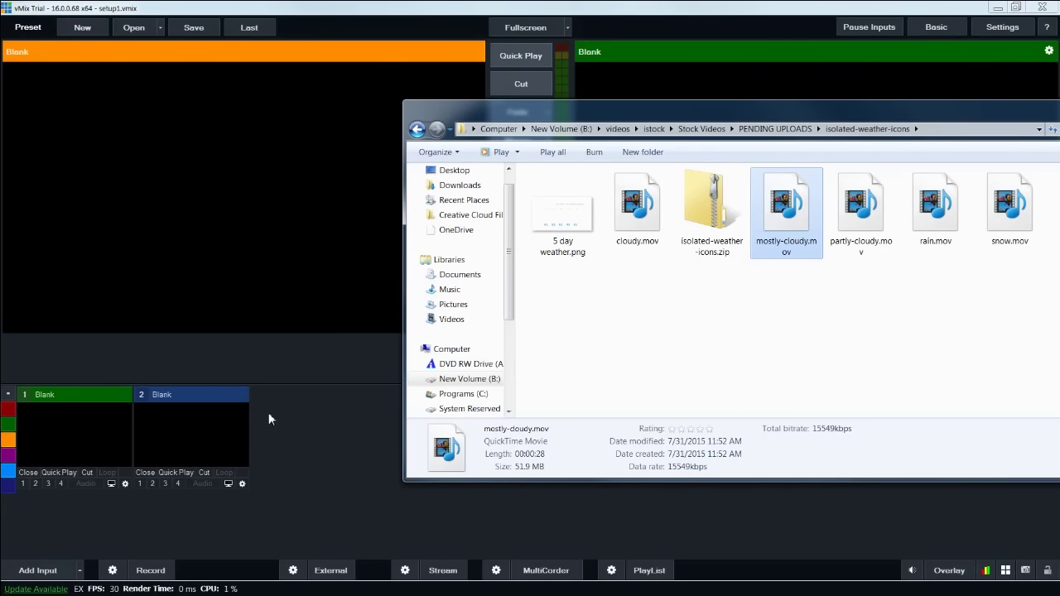
click(712, 355)
click(636, 235)
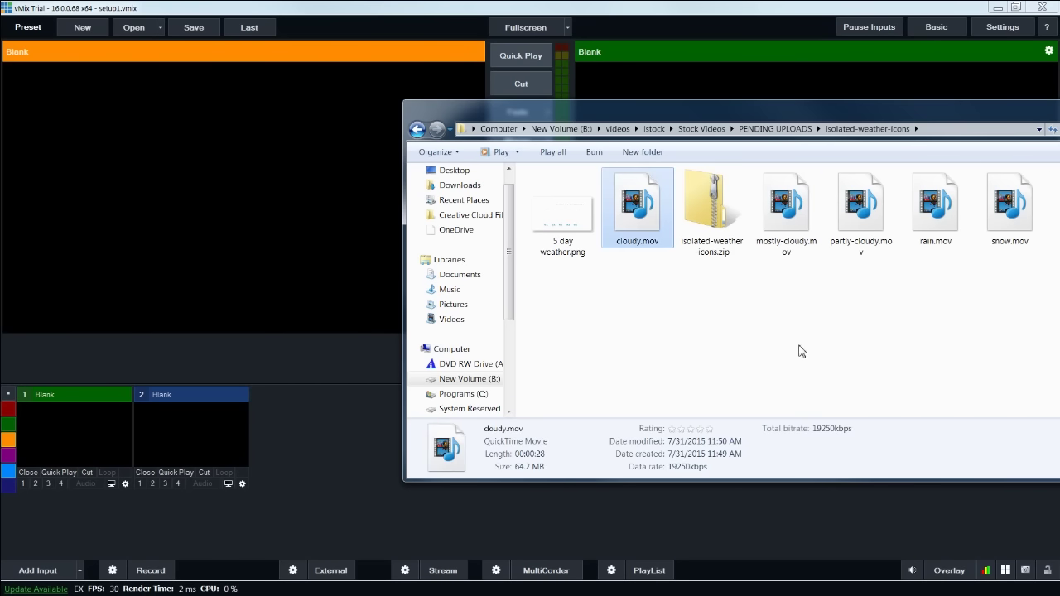
click(787, 207)
ctrl+click(863, 217)
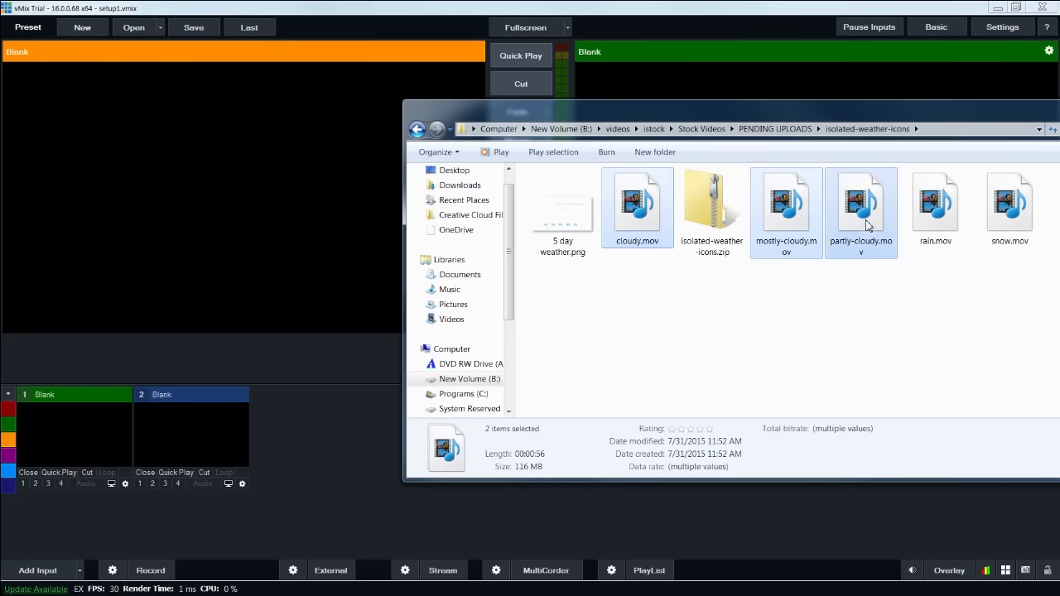
ctrl+click(936, 223)
ctrl+click(1006, 227)
ctrl+click(648, 199)
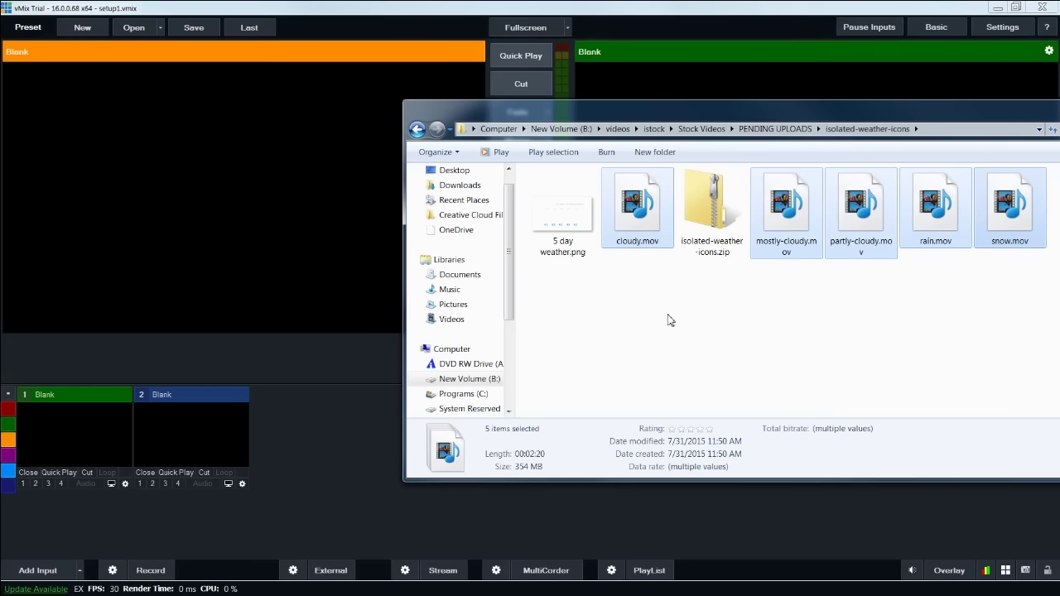
drag(629, 205, 325, 459)
Step: Play and pause the cloudy.mov input in vMix to check it
click(250, 509)
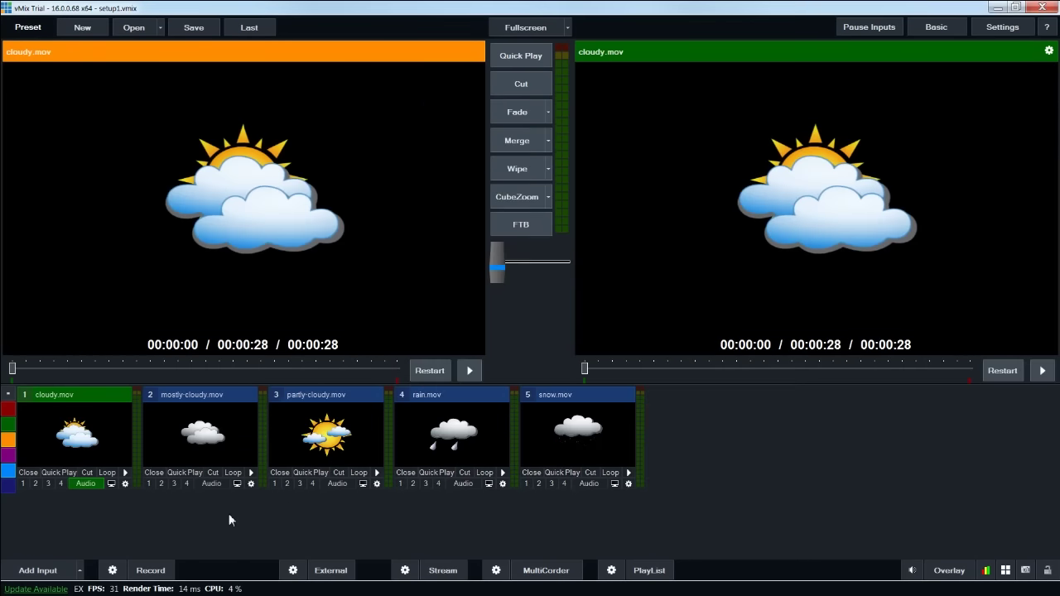
click(122, 475)
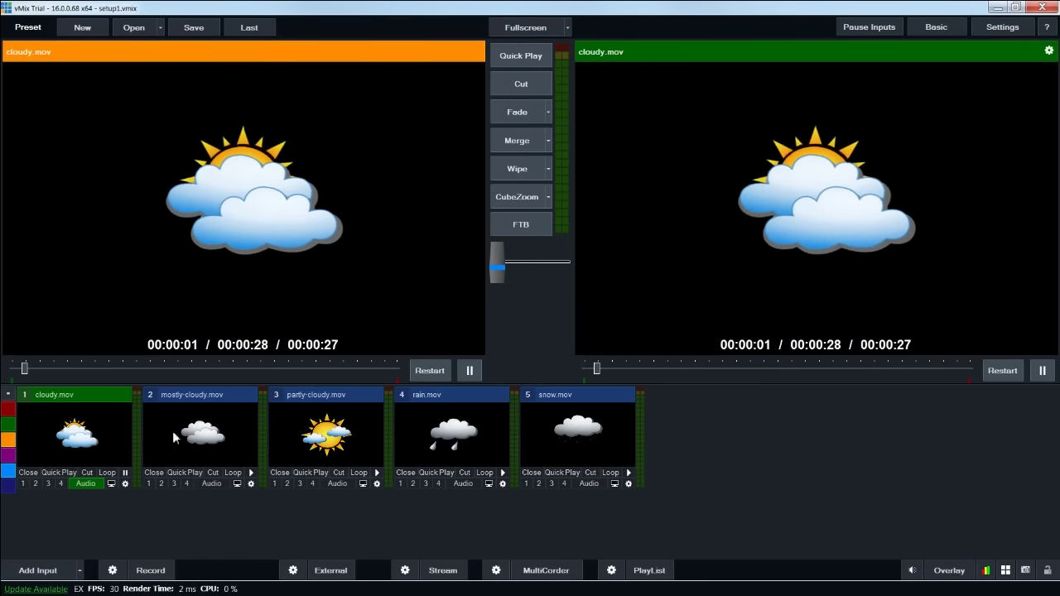
click(125, 474)
Step: Add motion_weather_blank5Day_blank.mov from the PENDING UPLOADS folder as a new vMix input
key(alt+Tab)
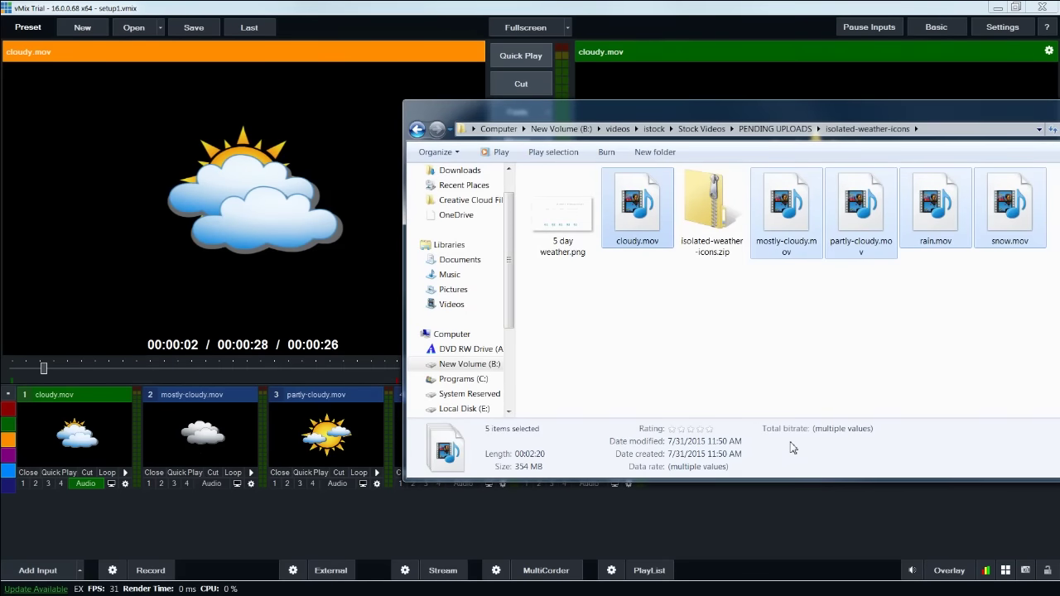
click(688, 365)
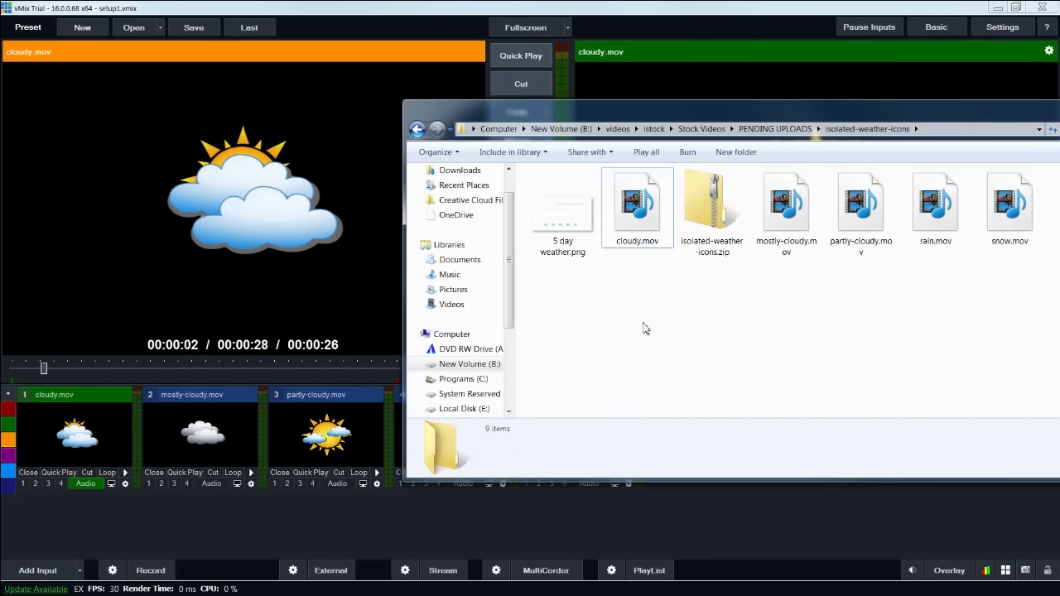
click(417, 130)
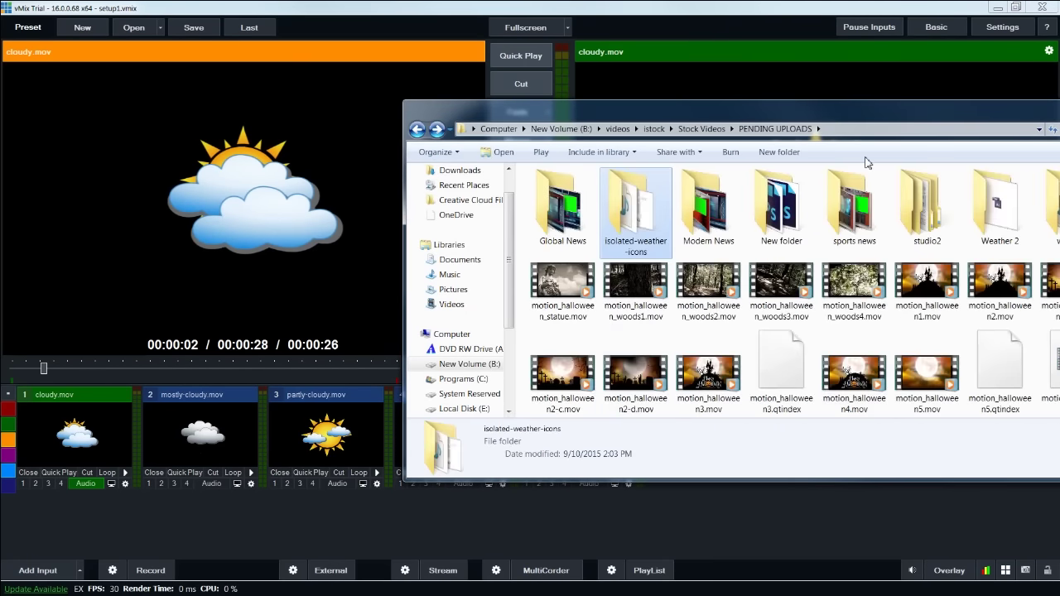
drag(853, 119, 728, 122)
scroll(1003, 351, down, 1)
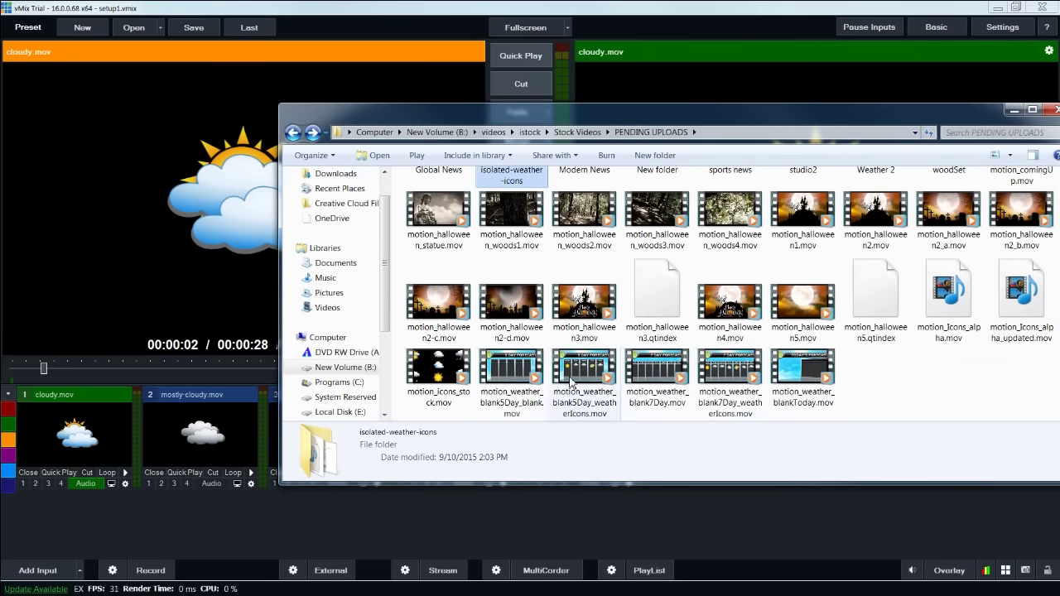
drag(519, 377, 491, 513)
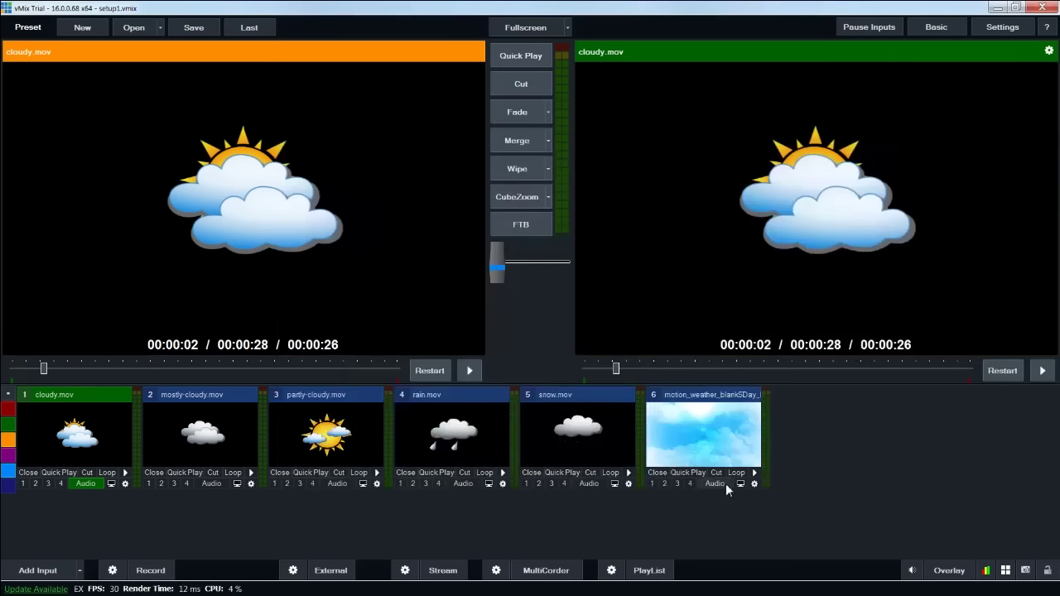
Step: Preview and play the 5-day background clip, then move it to input slot 1
click(726, 451)
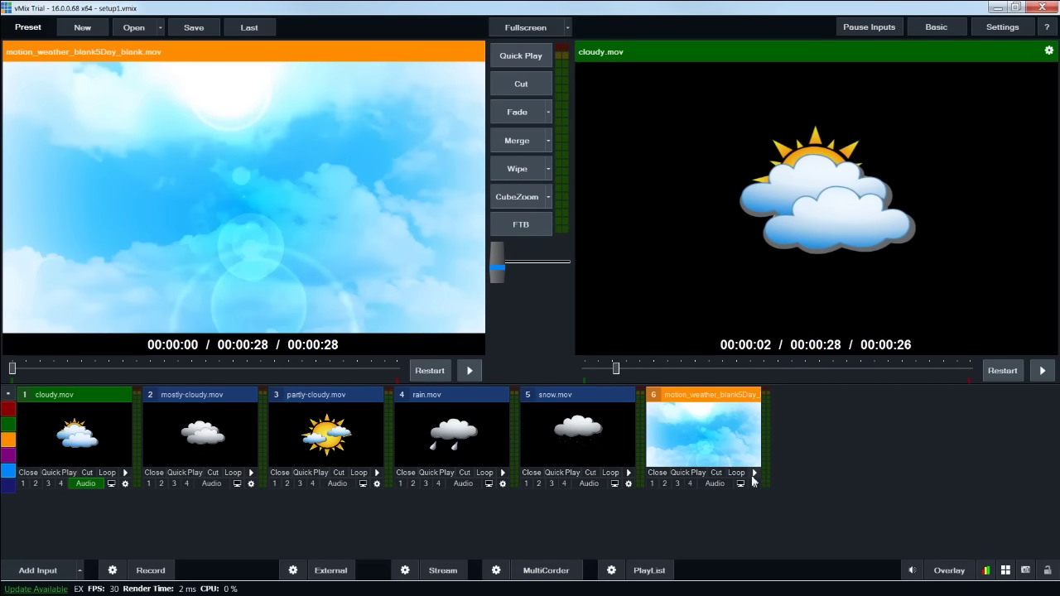
click(754, 474)
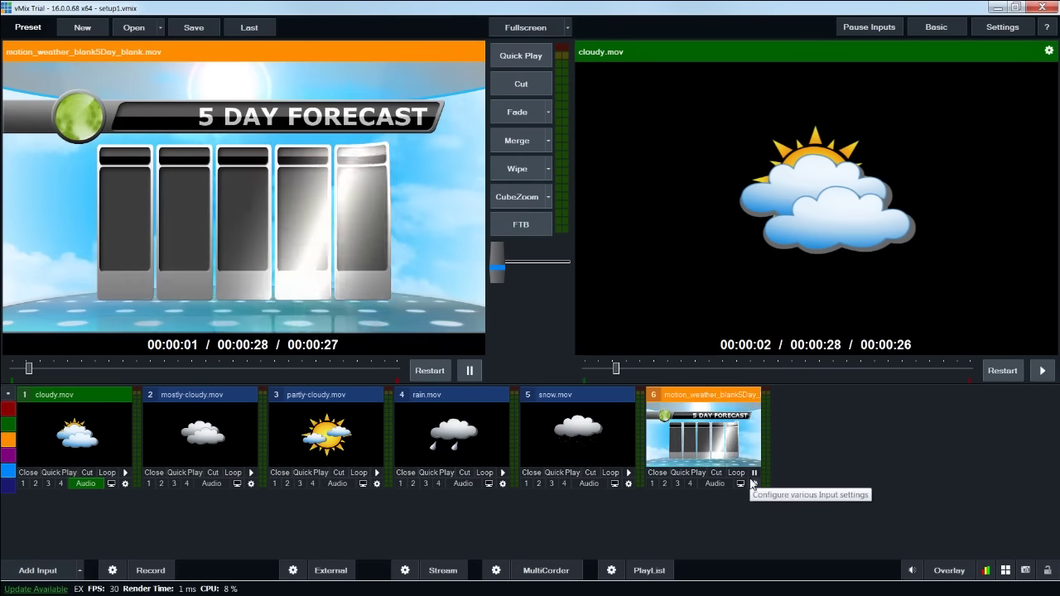
click(754, 473)
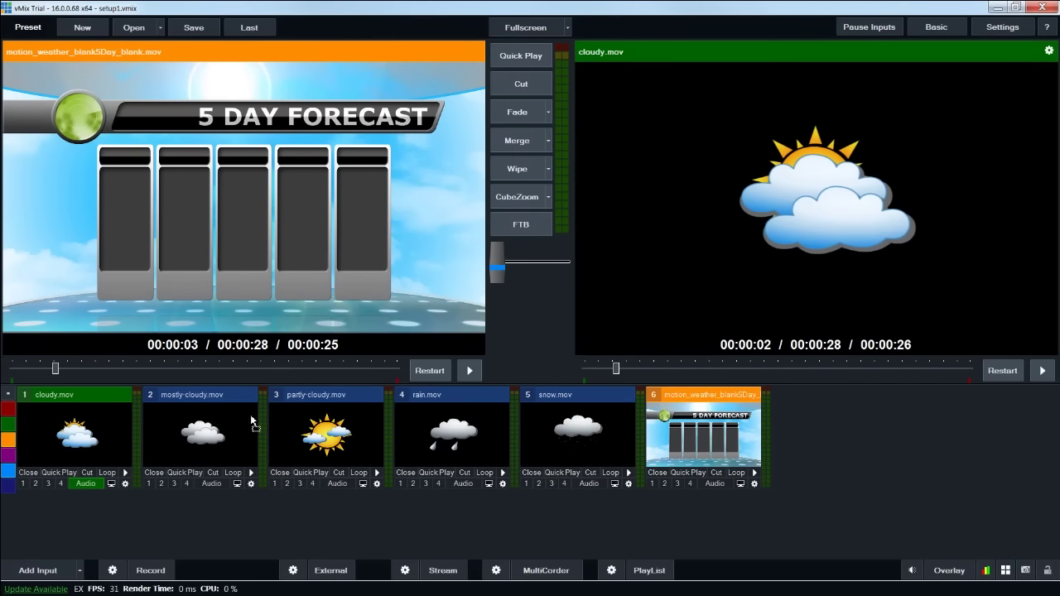
drag(31, 401, 32, 402)
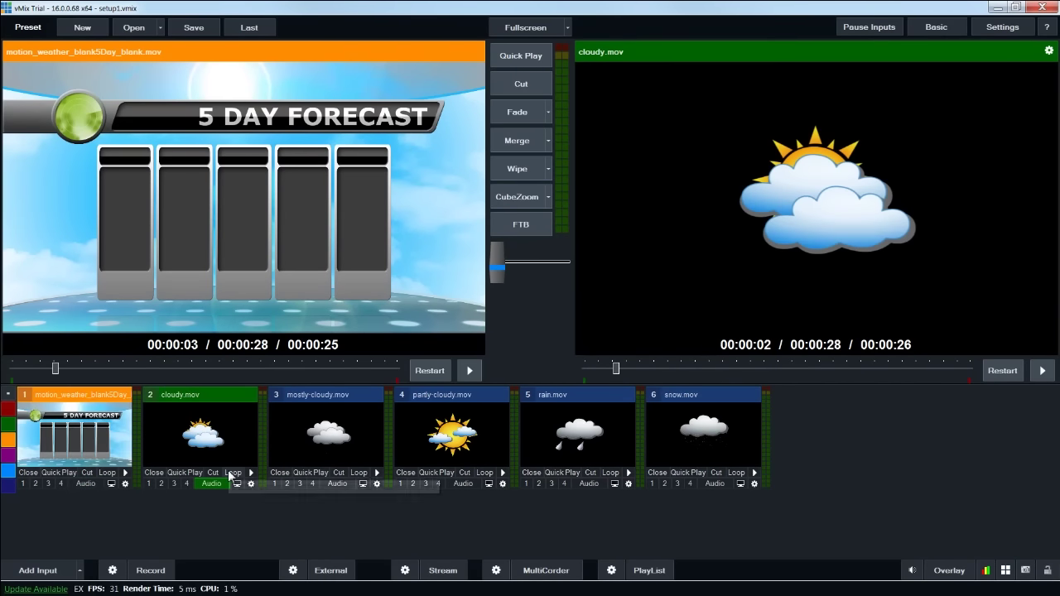
Step: Drag 5 day weather.png from isolated-weather-icons into vMix as input 7 and preview it
key(alt+Tab)
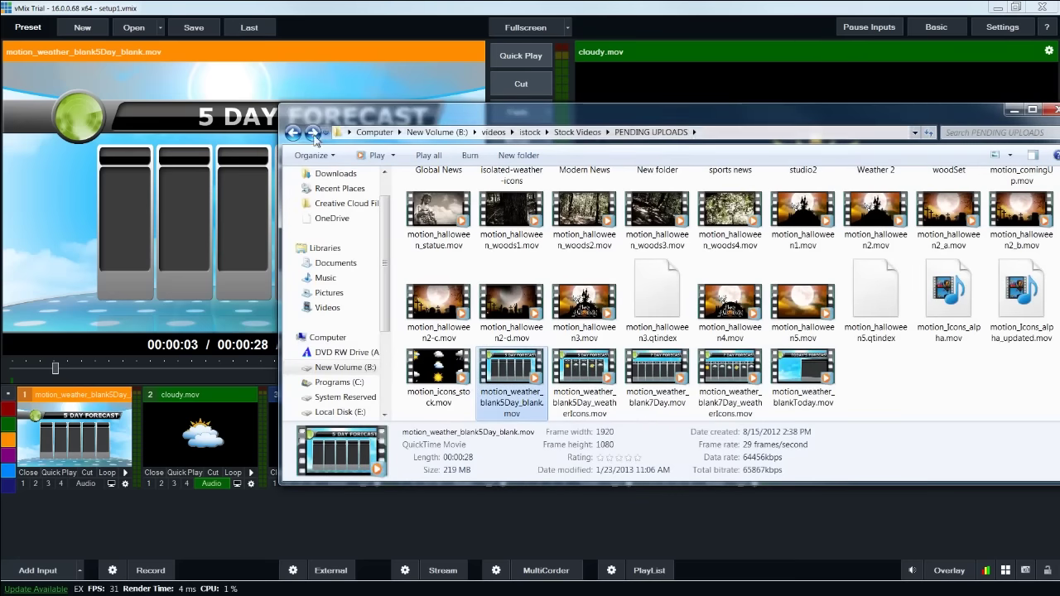
click(582, 132)
click(312, 133)
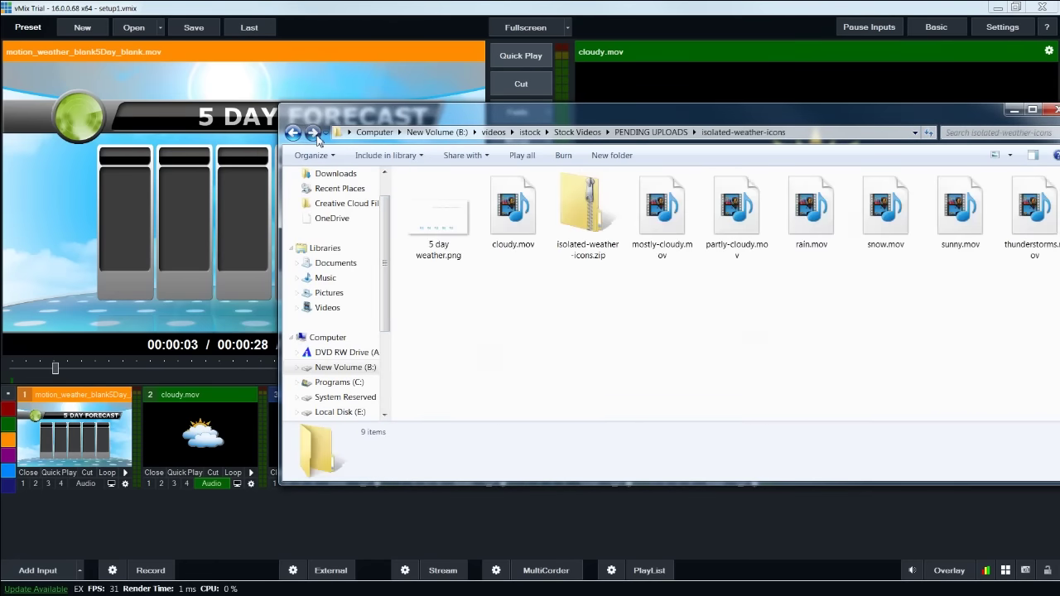
click(447, 248)
drag(497, 109, 757, 35)
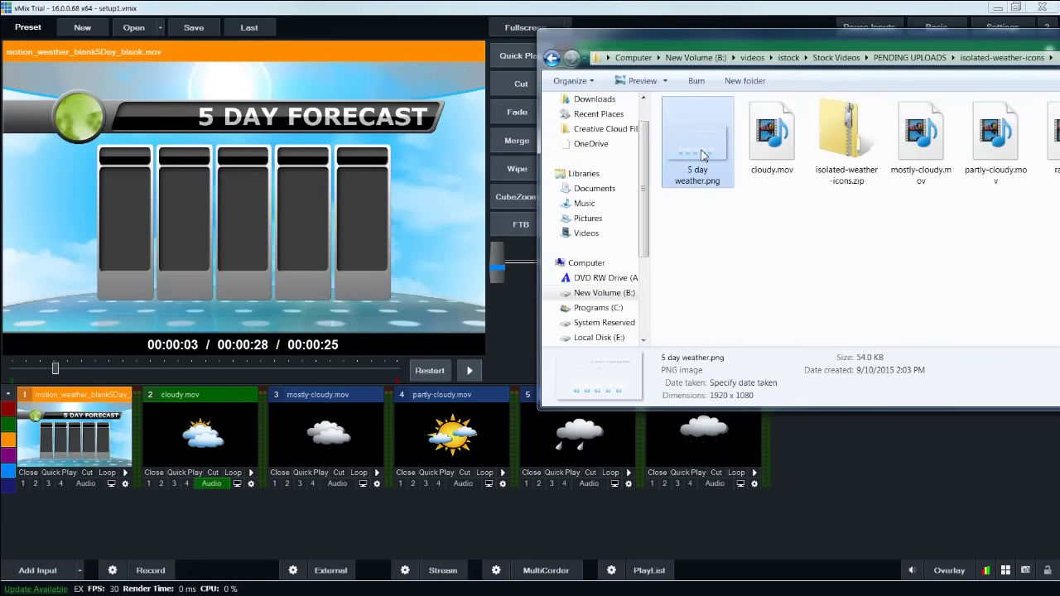
drag(703, 155, 833, 456)
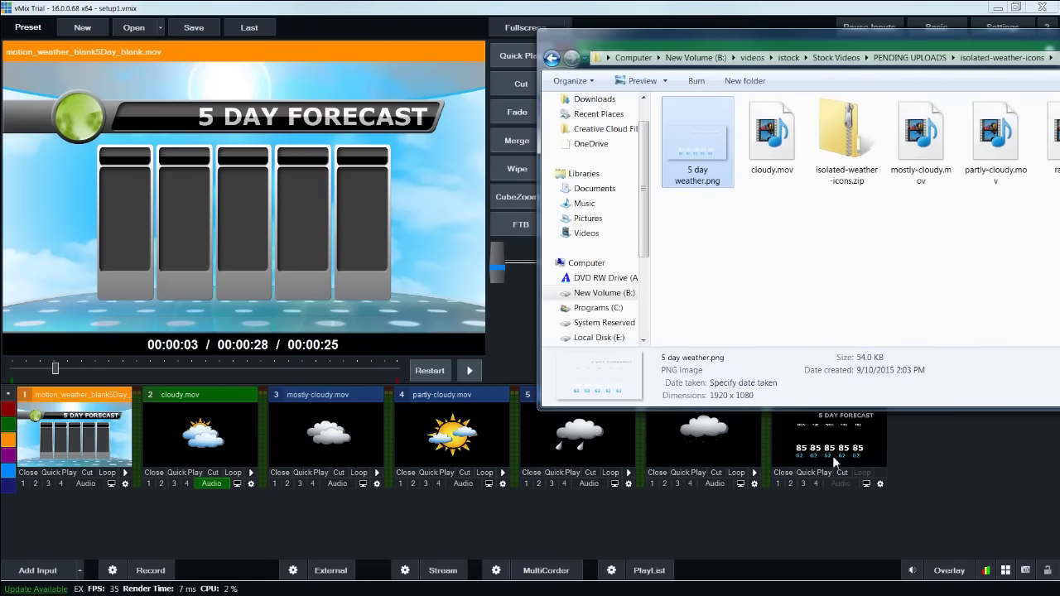
click(833, 456)
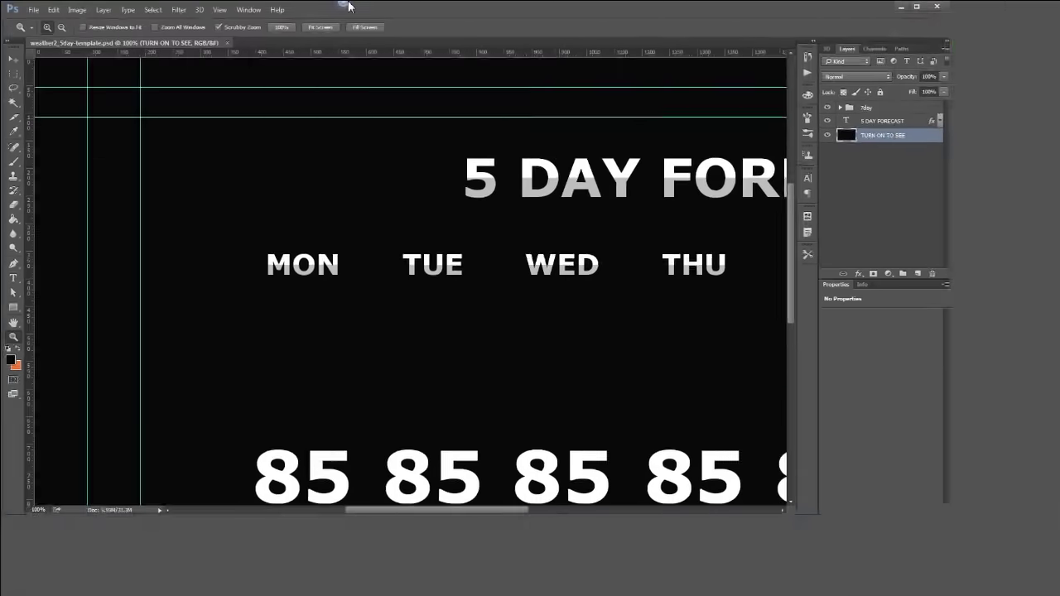
Step: Change Tuesday's high from 85 to 84 and Wednesday's low from 62 to 63
key(ctrl+minus)
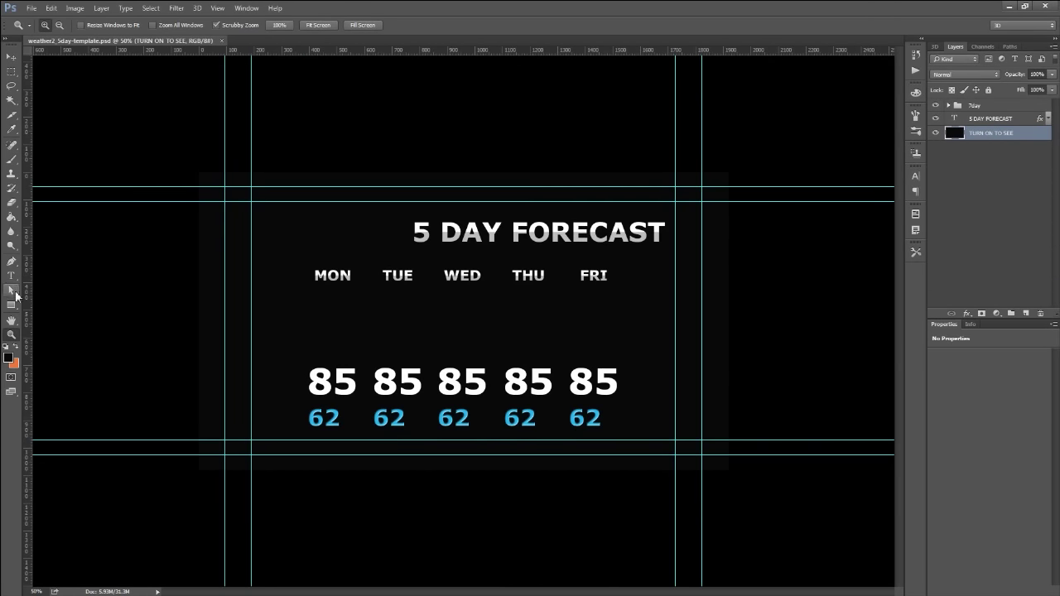
key(t)
drag(424, 380, 408, 380)
text(4)
key(ctrl+Return)
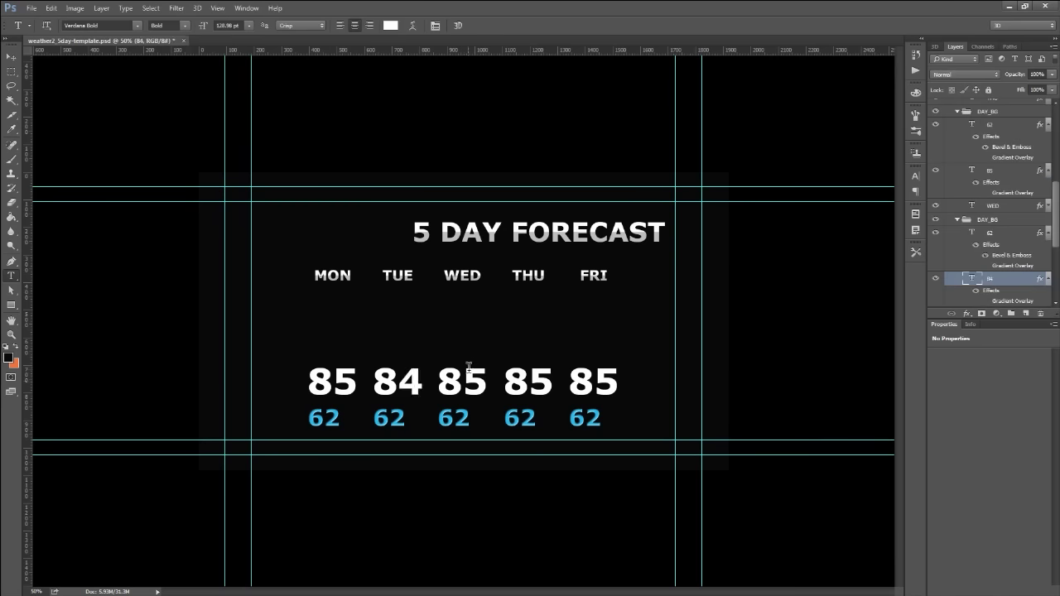
drag(469, 416, 457, 416)
text(3)
key(ctrl+Return)
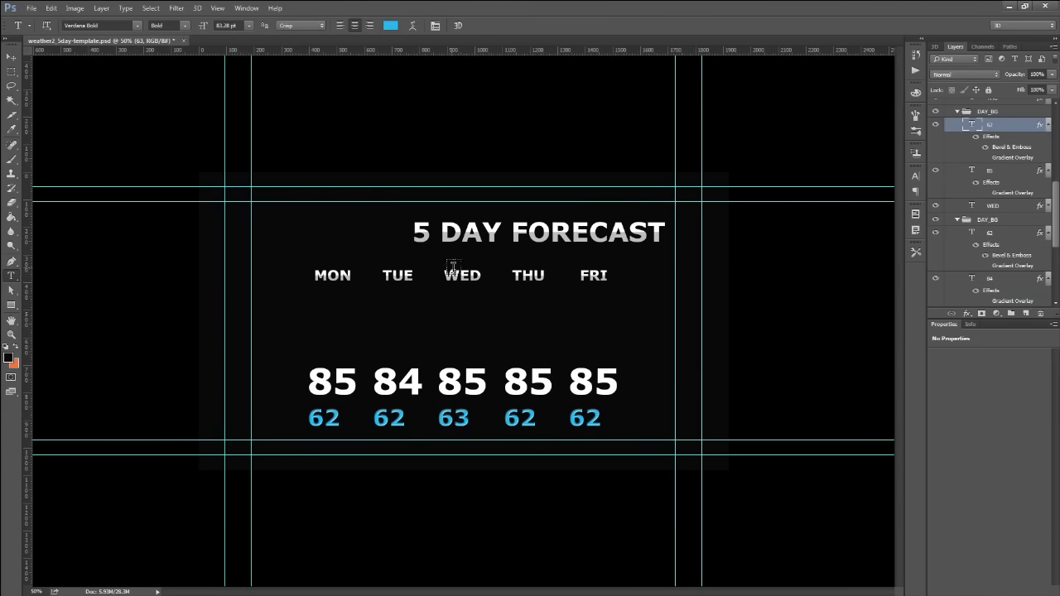
Step: Hide the black TURN ON TO SEE background layer
key(v)
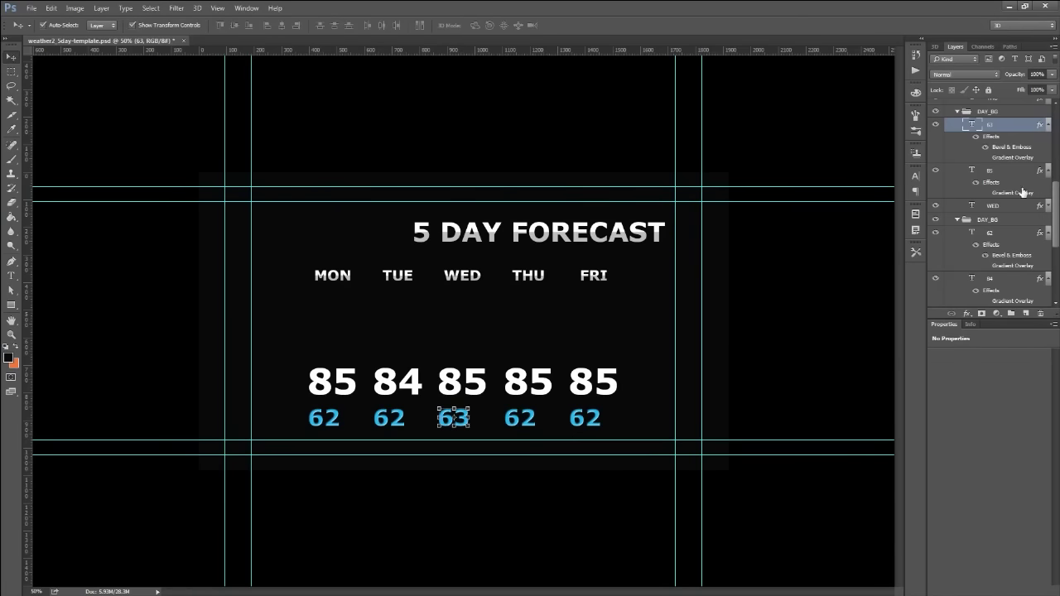
click(958, 111)
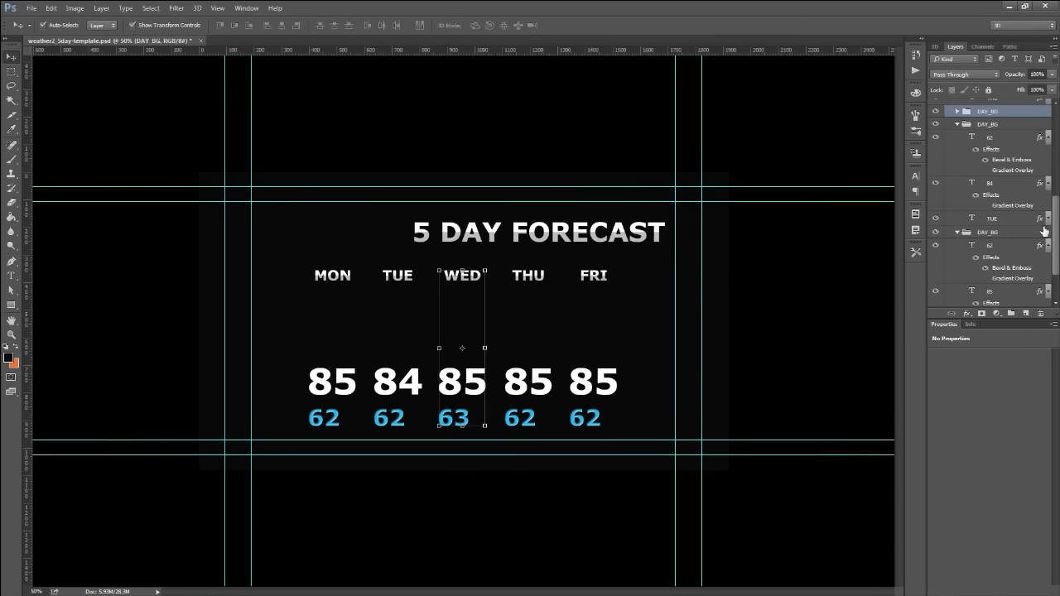
scroll(1049, 229, down, 2)
click(934, 302)
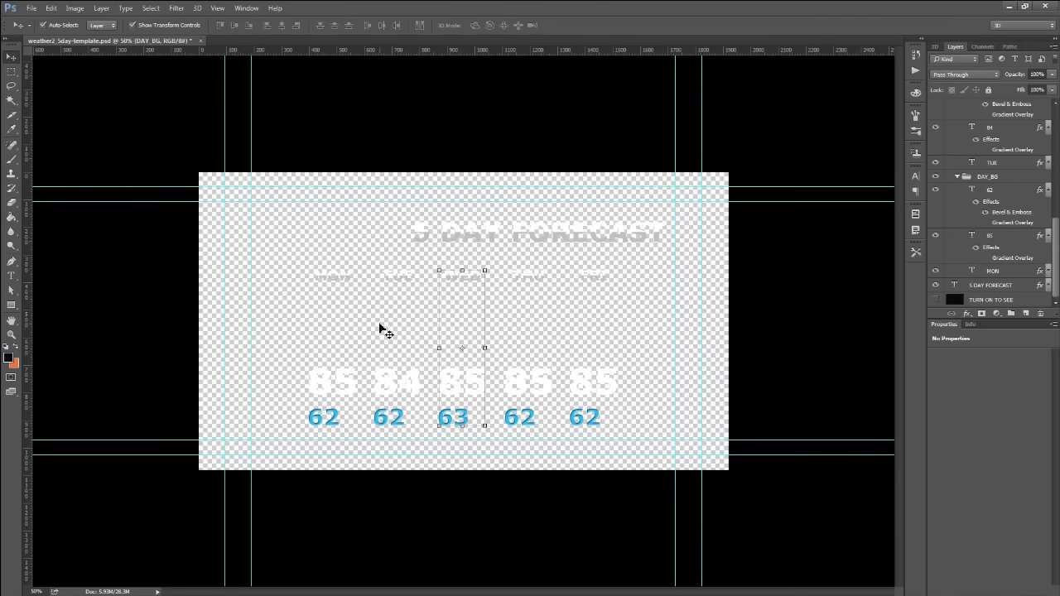
Step: Open File > Save As, then close the dialog without saving
click(31, 9)
click(56, 134)
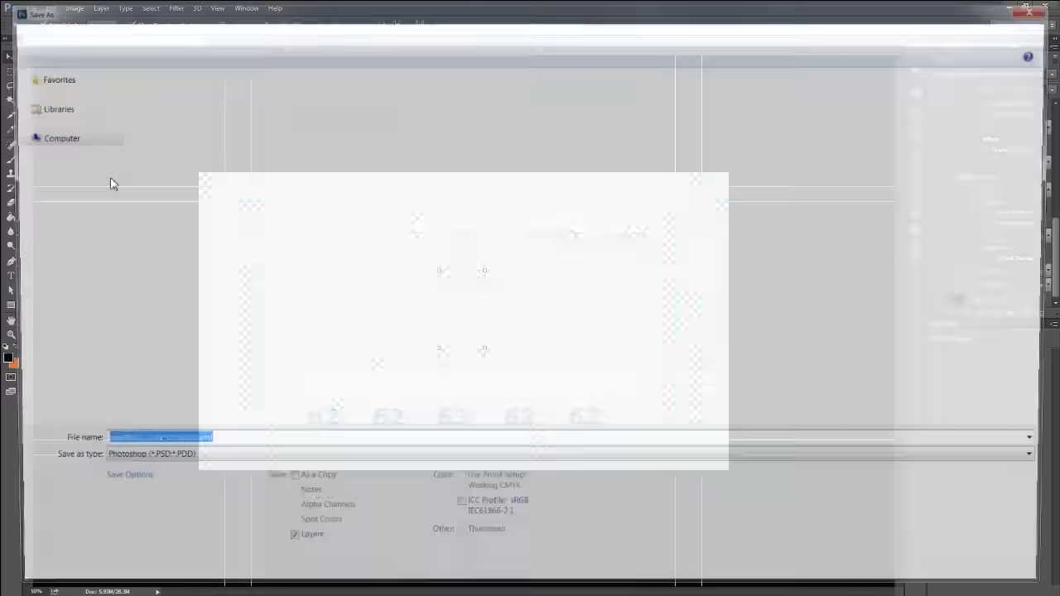
key(Escape)
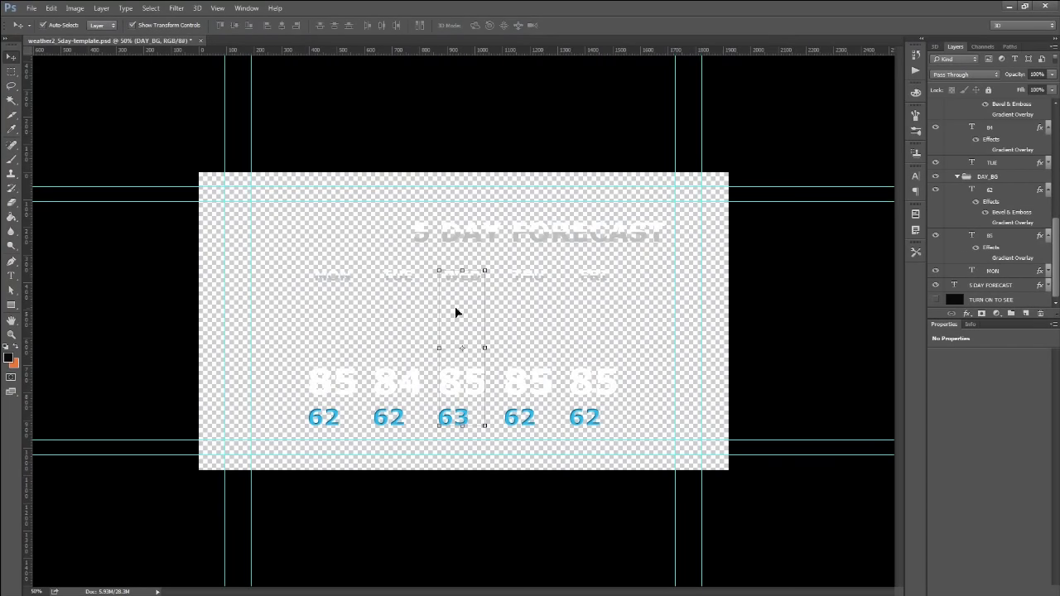
Step: Load motion_weather_blank5Day_blank.mov (input 1) into Preview and open its input settings
click(1011, 7)
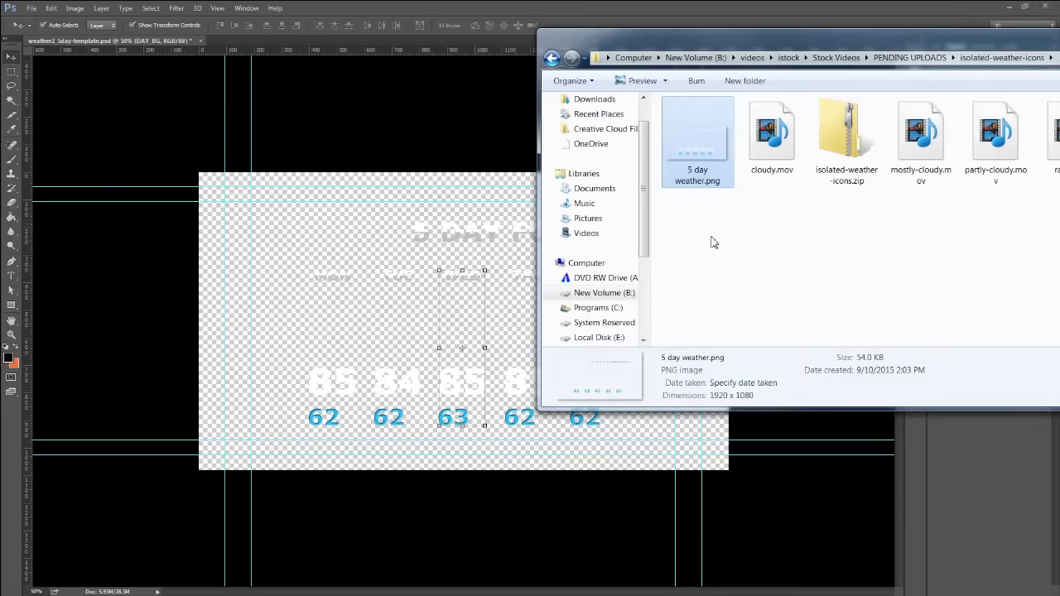
click(711, 243)
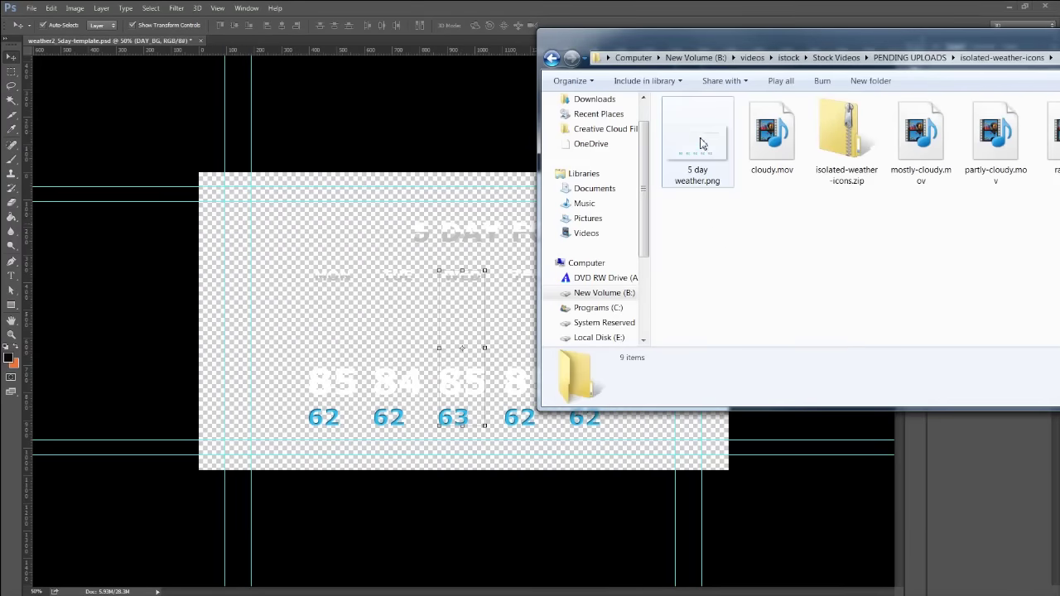
click(701, 161)
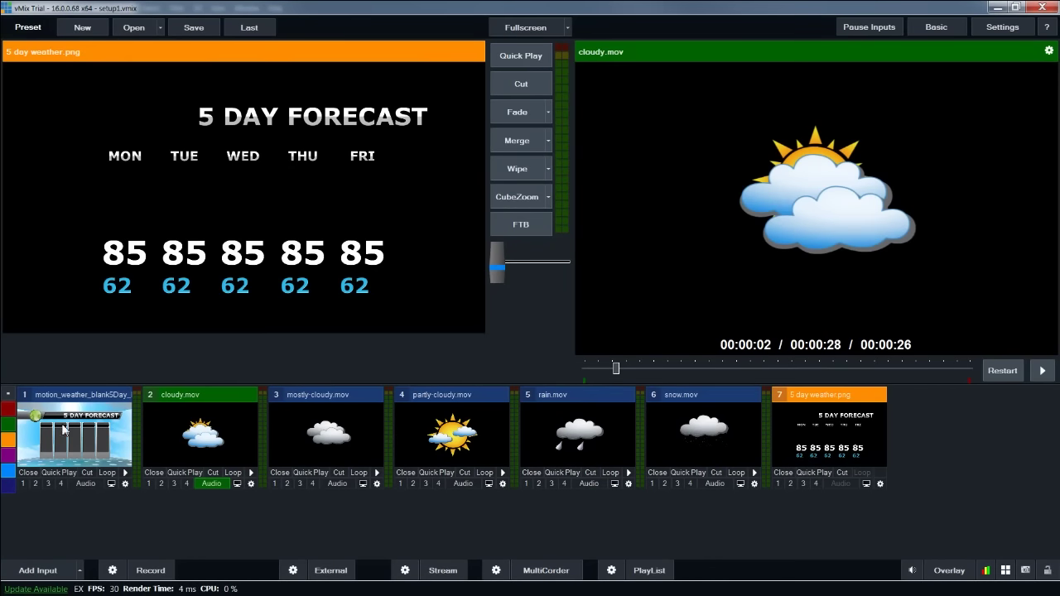
click(97, 453)
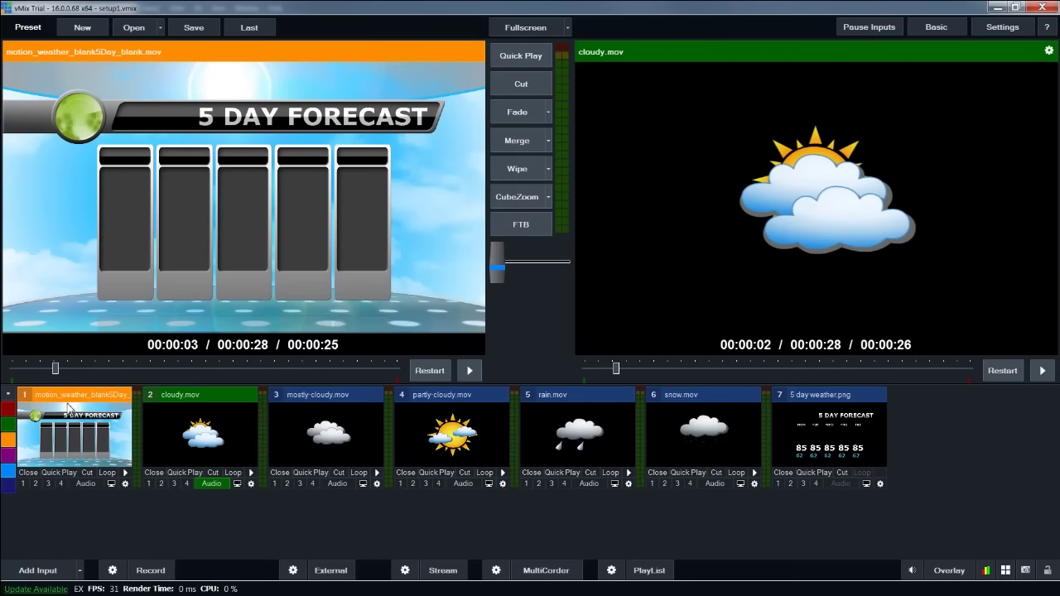
click(125, 485)
Step: Set Multi View layer 1 of the 5-day background to cloudy.mov
drag(274, 394, 528, 72)
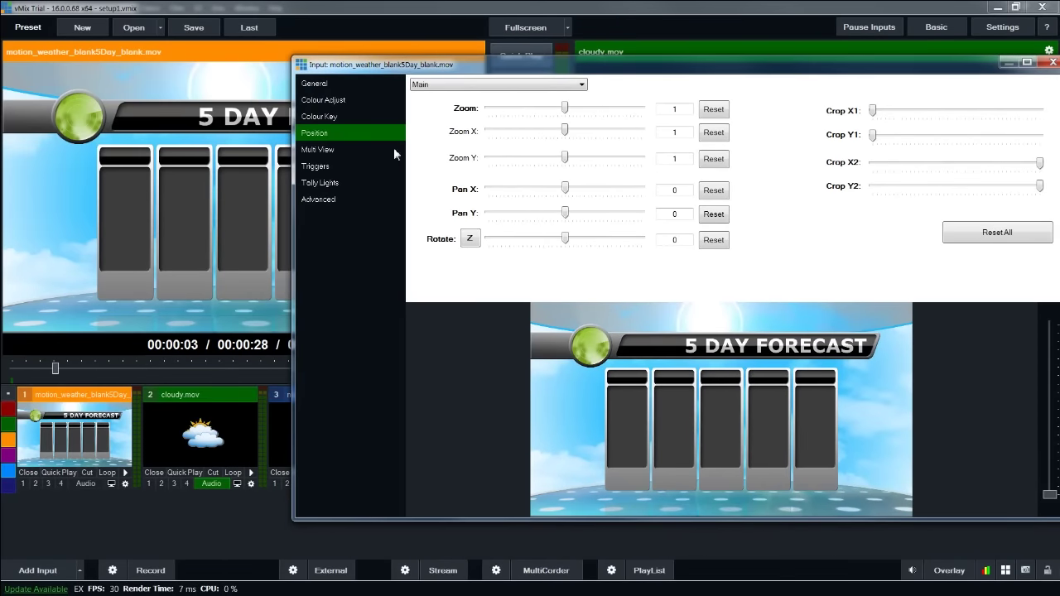
click(343, 149)
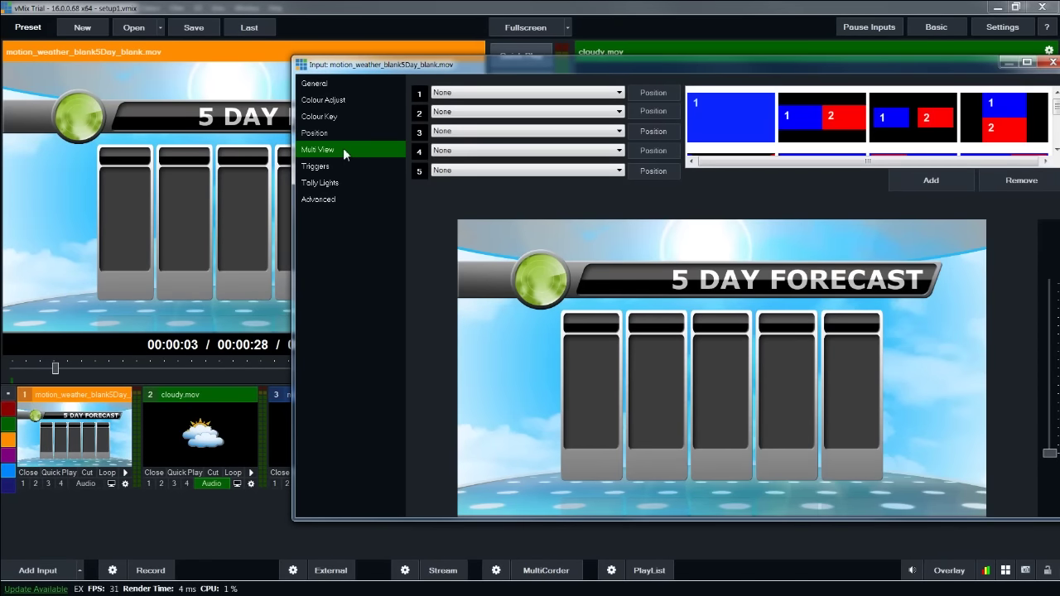
click(475, 92)
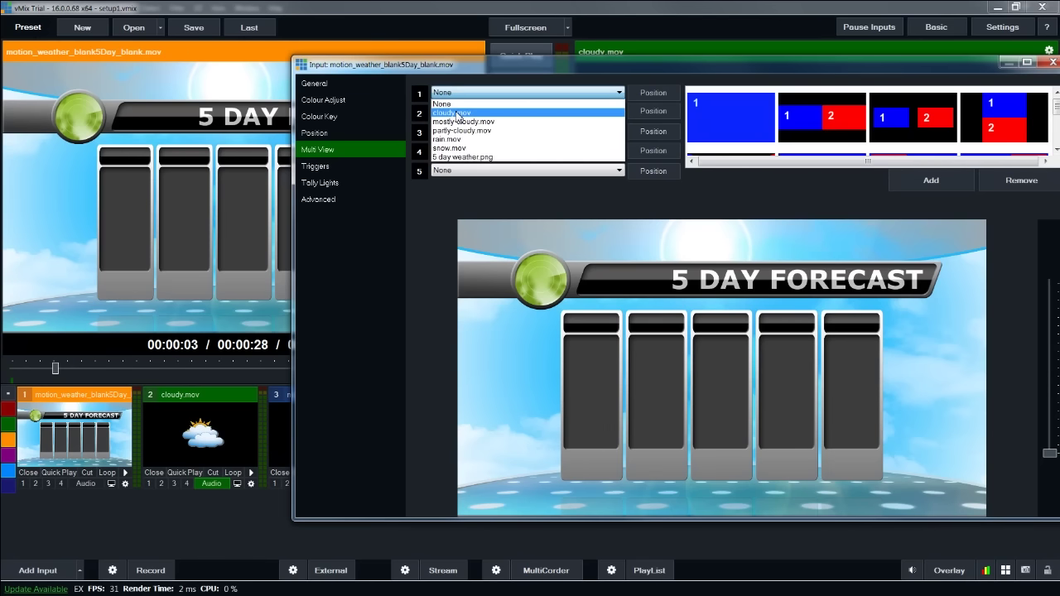
click(458, 114)
drag(543, 72, 511, 114)
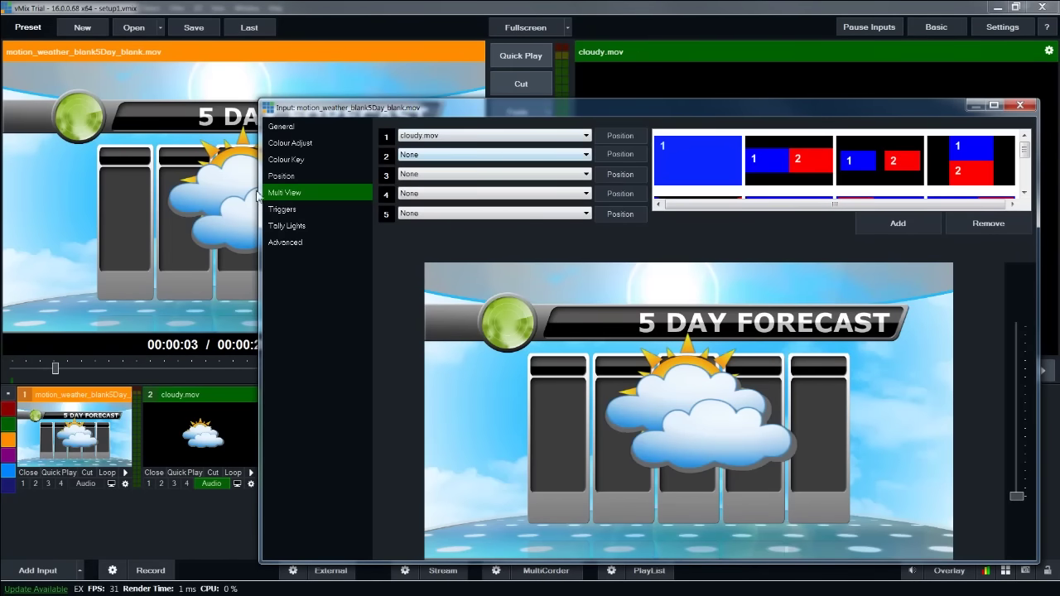
drag(346, 112, 575, 112)
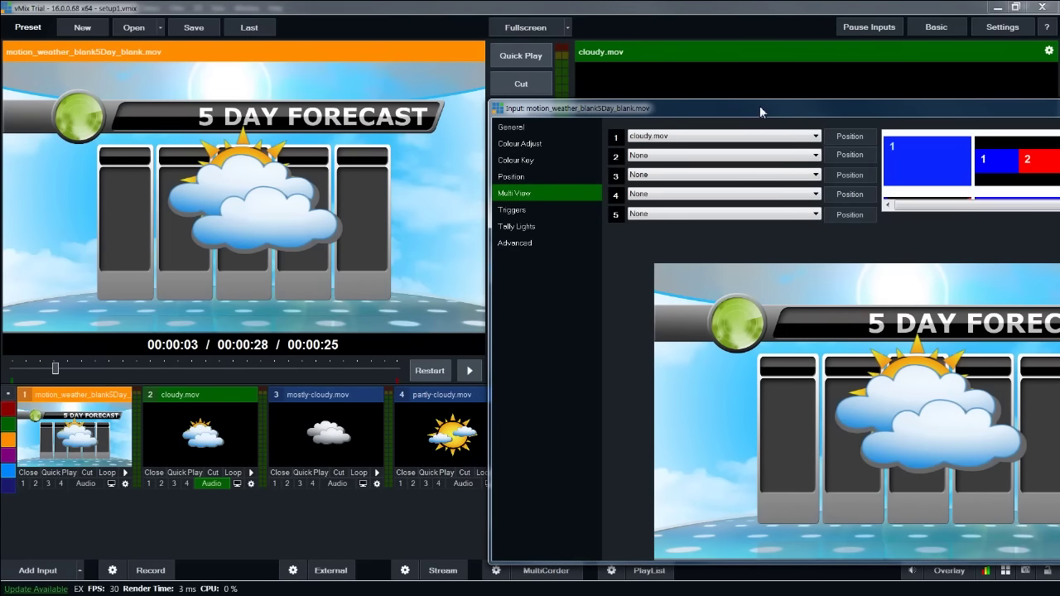
drag(760, 105, 558, 102)
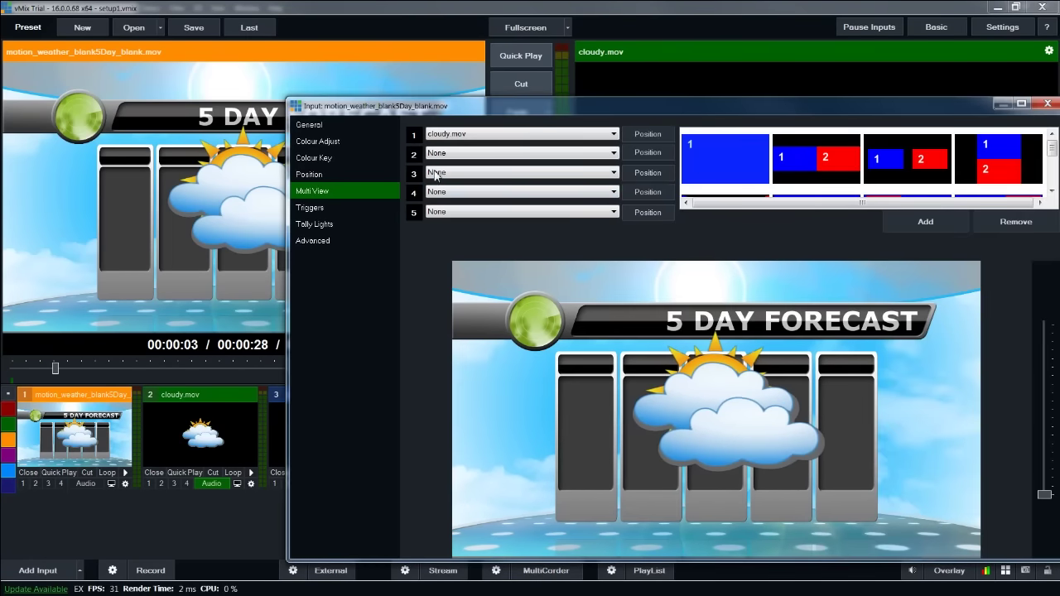
Step: Shrink the cloud layer to about 0.25 zoom and pan it into the first column
click(647, 135)
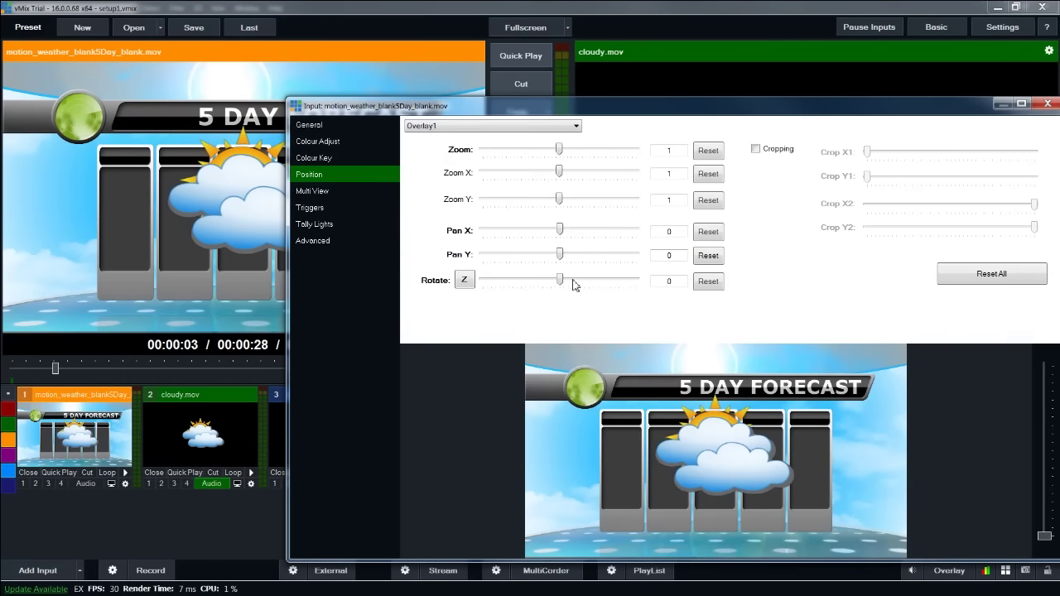
drag(560, 153, 509, 154)
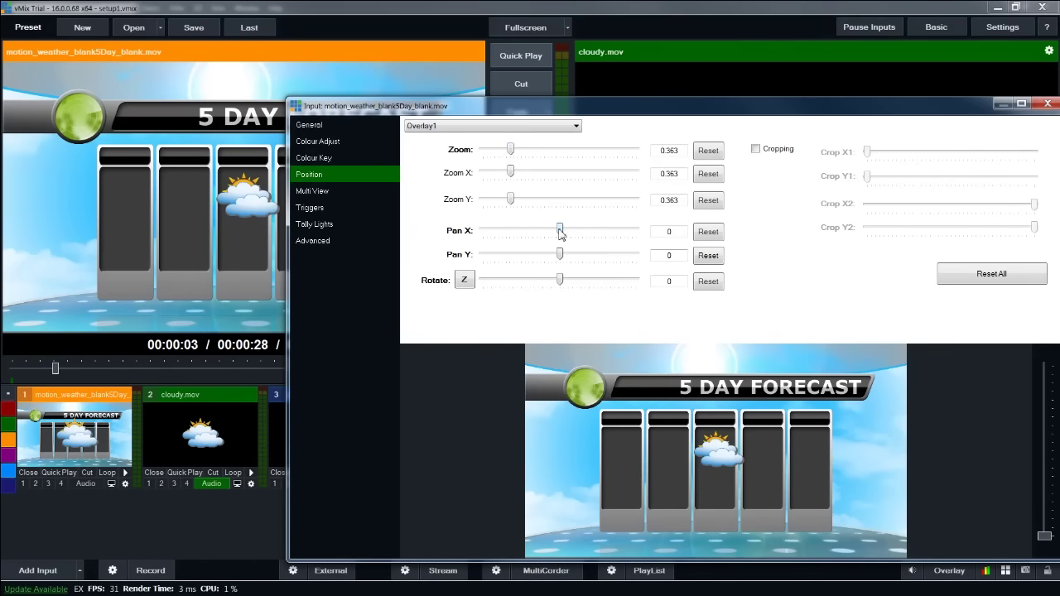
drag(560, 231, 540, 231)
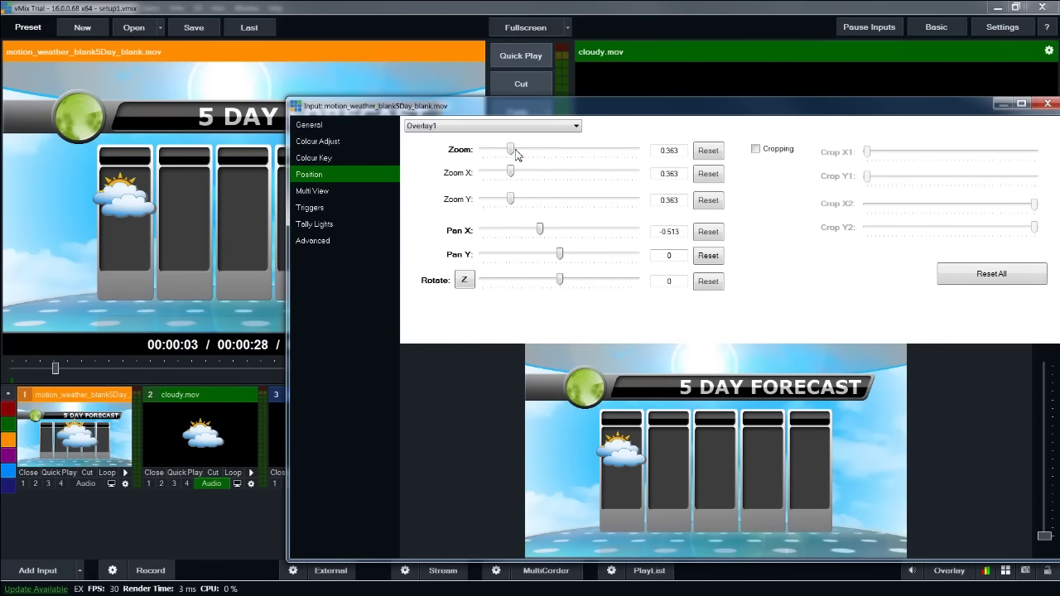
drag(511, 151, 505, 152)
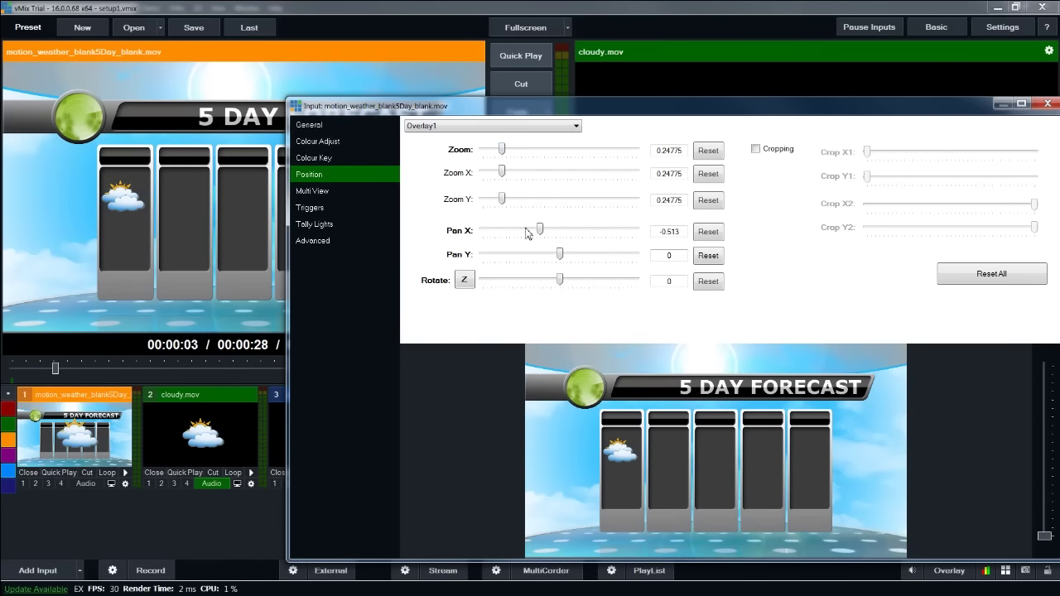
drag(540, 231, 564, 260)
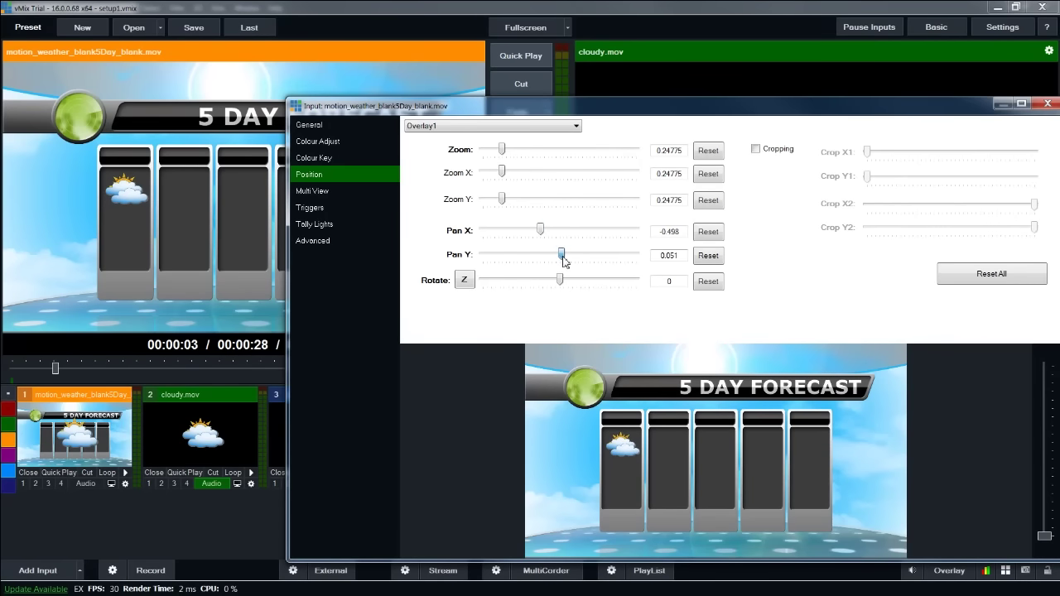
click(313, 190)
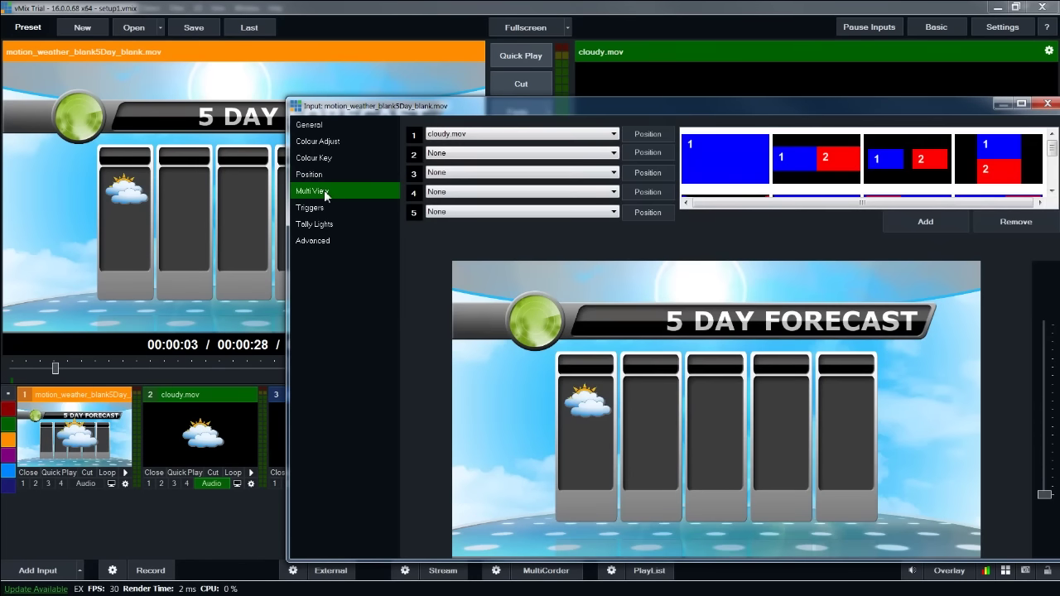
Step: Put mostly-cloudy.mov on layer 2, shrunk and positioned in the second column
click(549, 153)
click(483, 182)
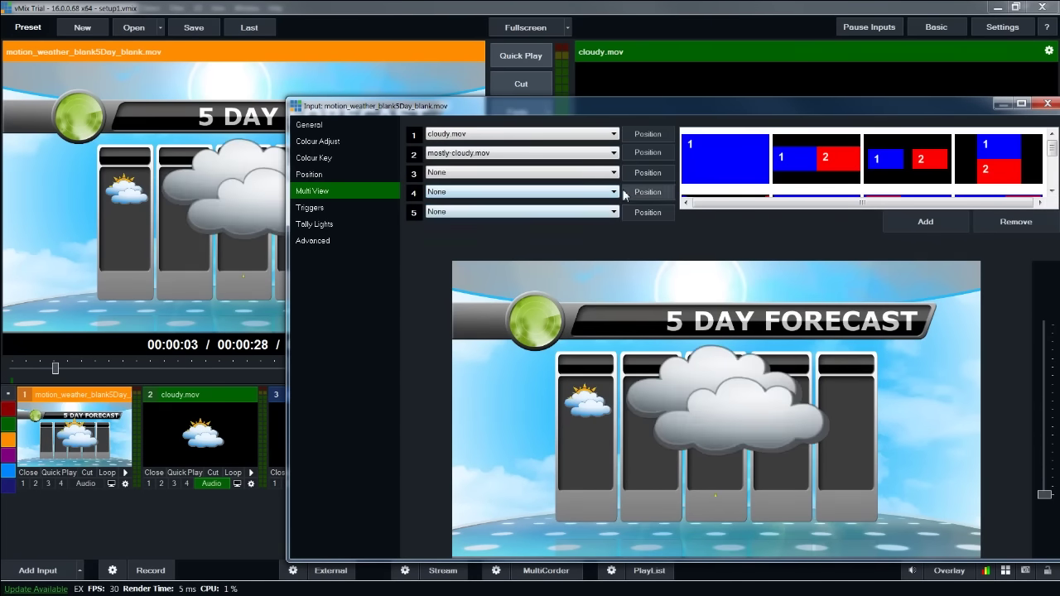
click(648, 154)
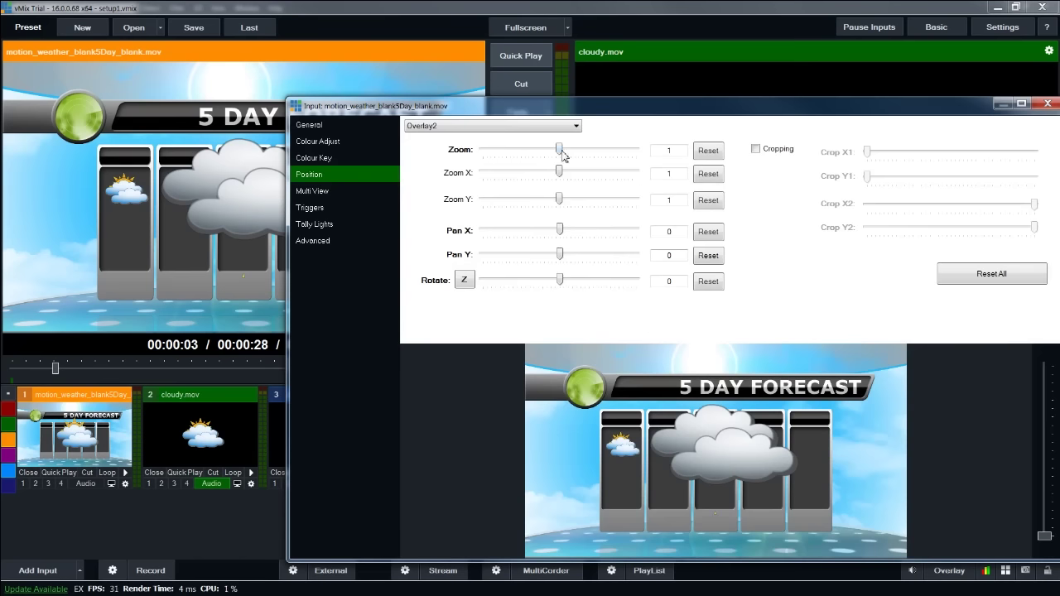
drag(562, 150, 507, 157)
drag(560, 231, 553, 234)
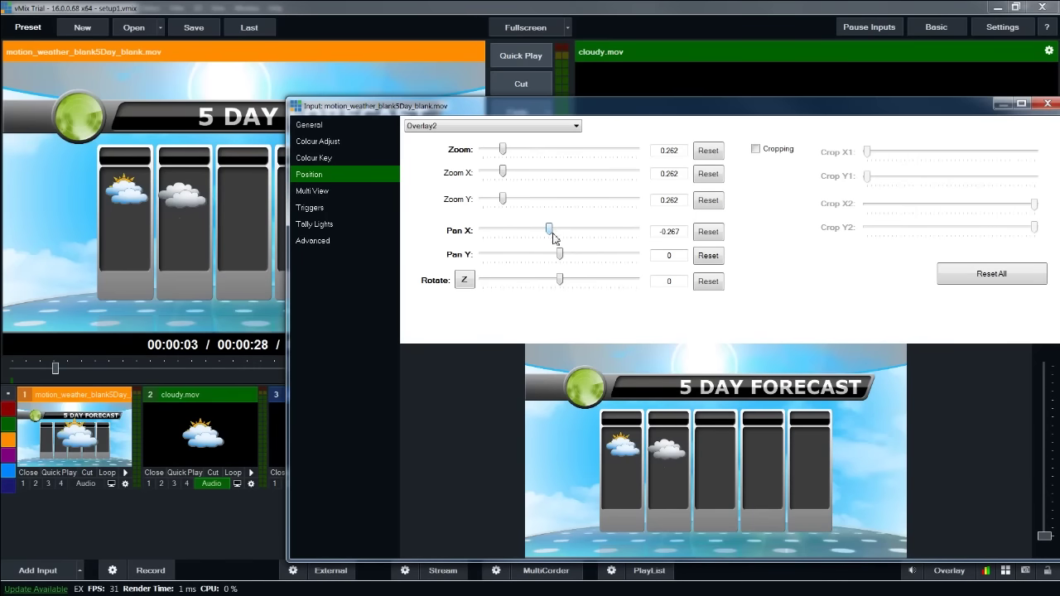
drag(504, 152, 503, 150)
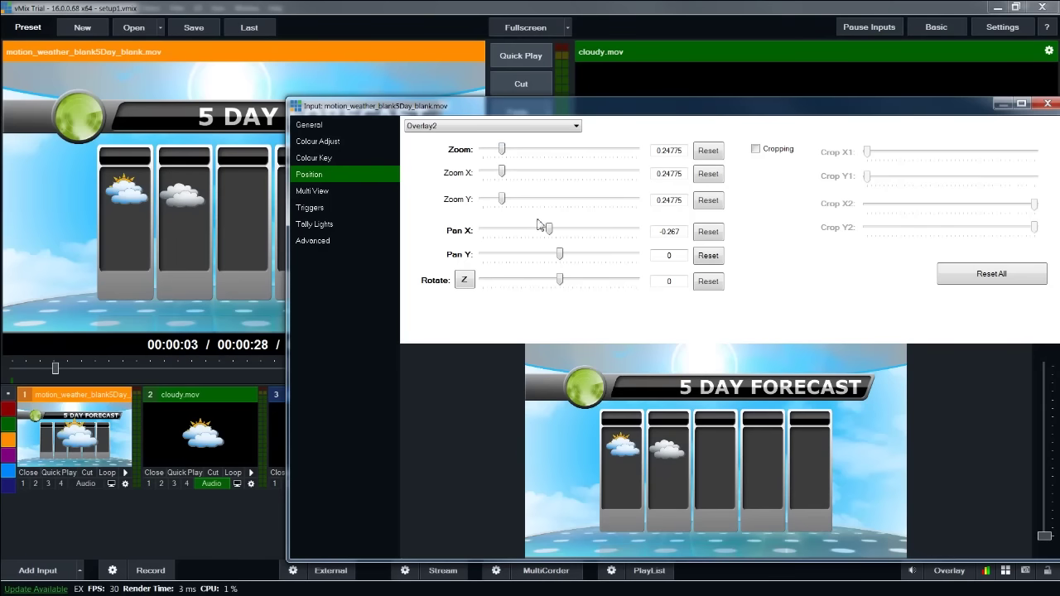
drag(549, 230, 561, 257)
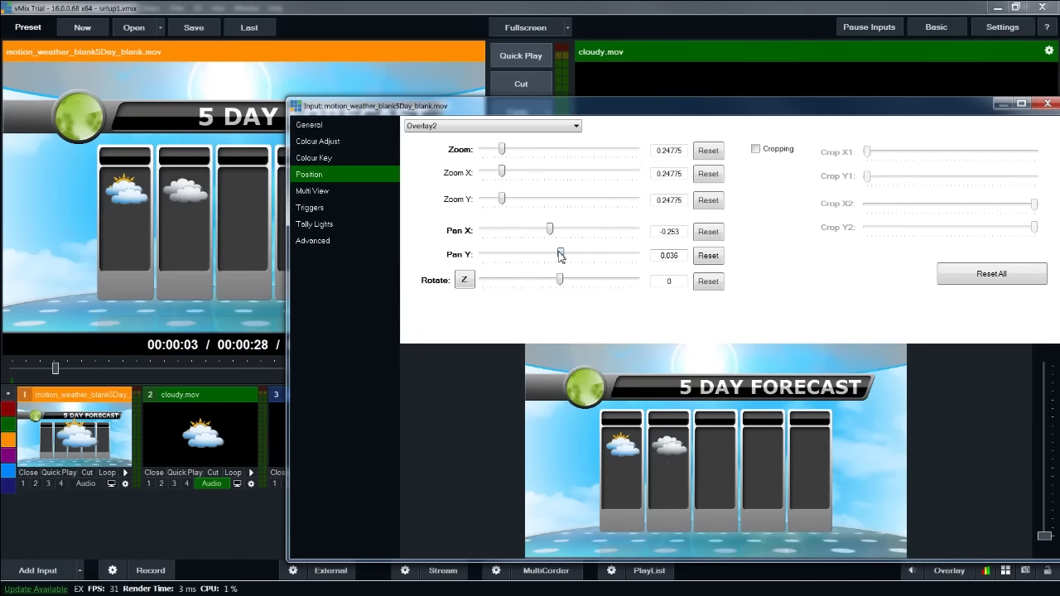
Step: Put partly-cloudy.mov on layer 3 at 0.19 zoom, panned into the third box
click(348, 189)
click(503, 177)
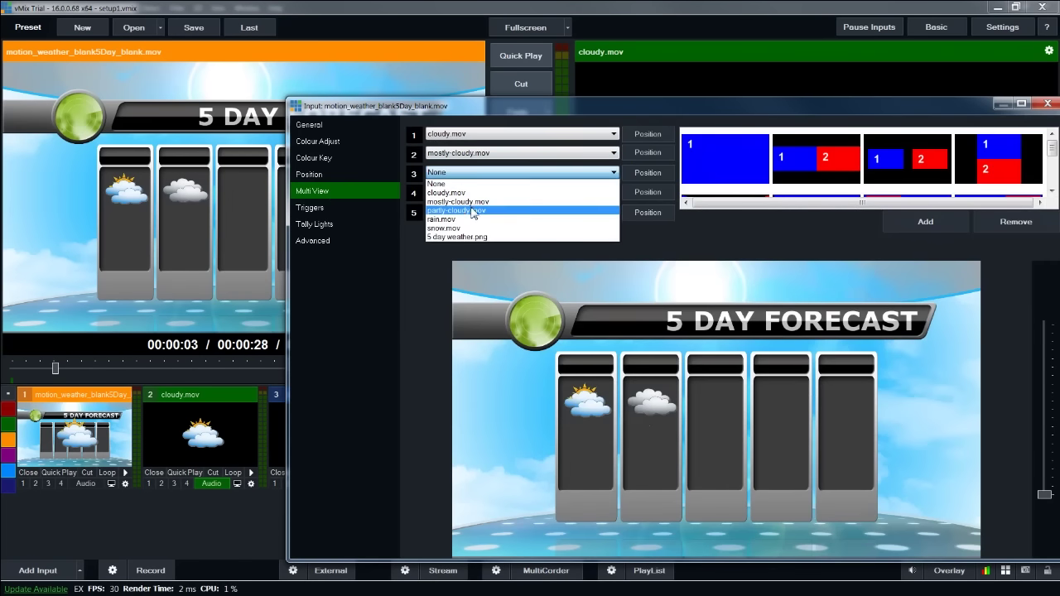
click(472, 211)
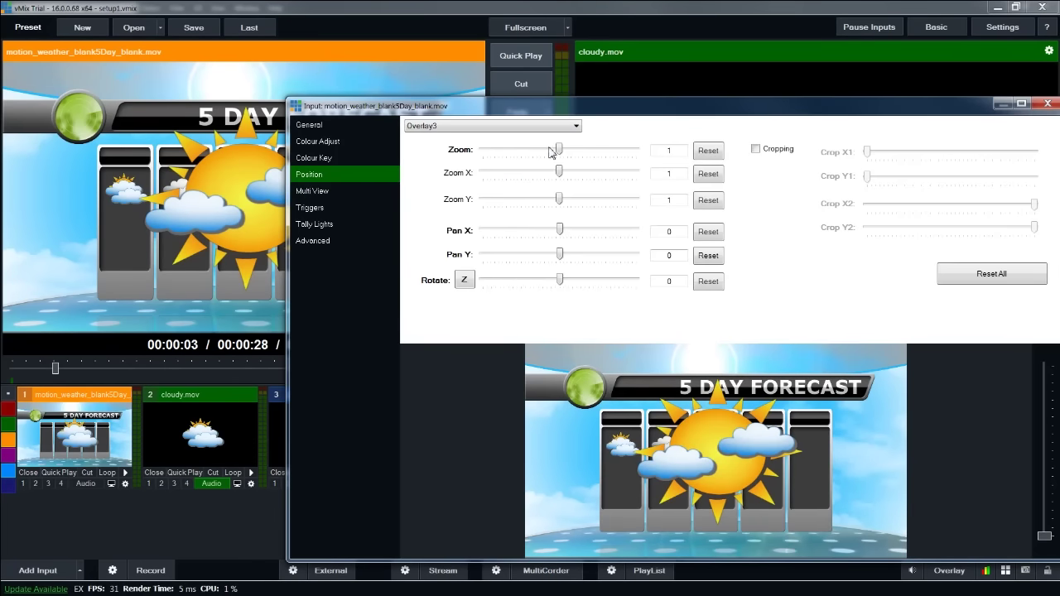
drag(559, 151, 495, 153)
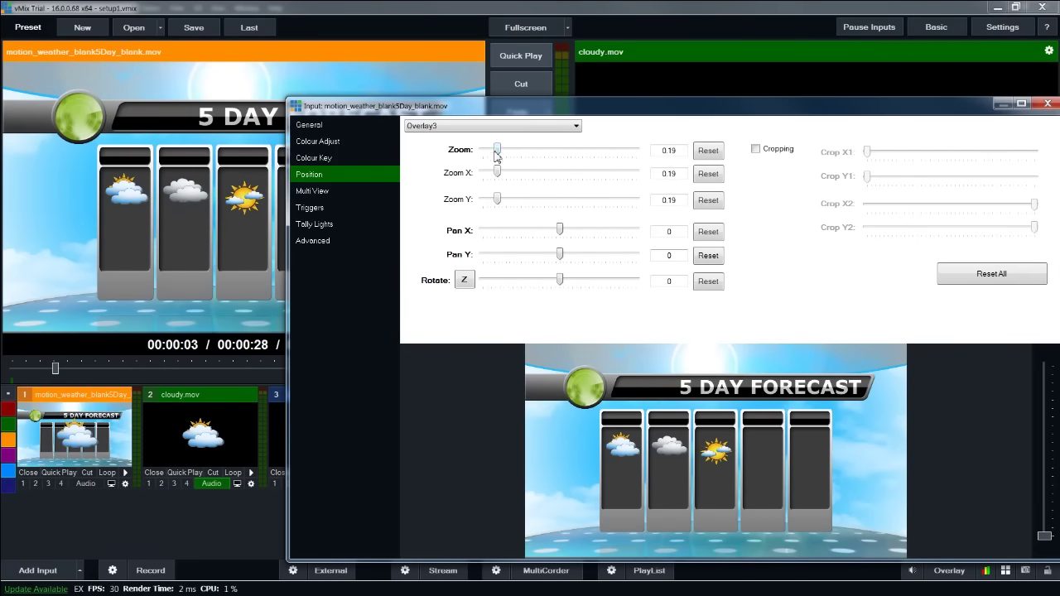
drag(559, 230, 558, 230)
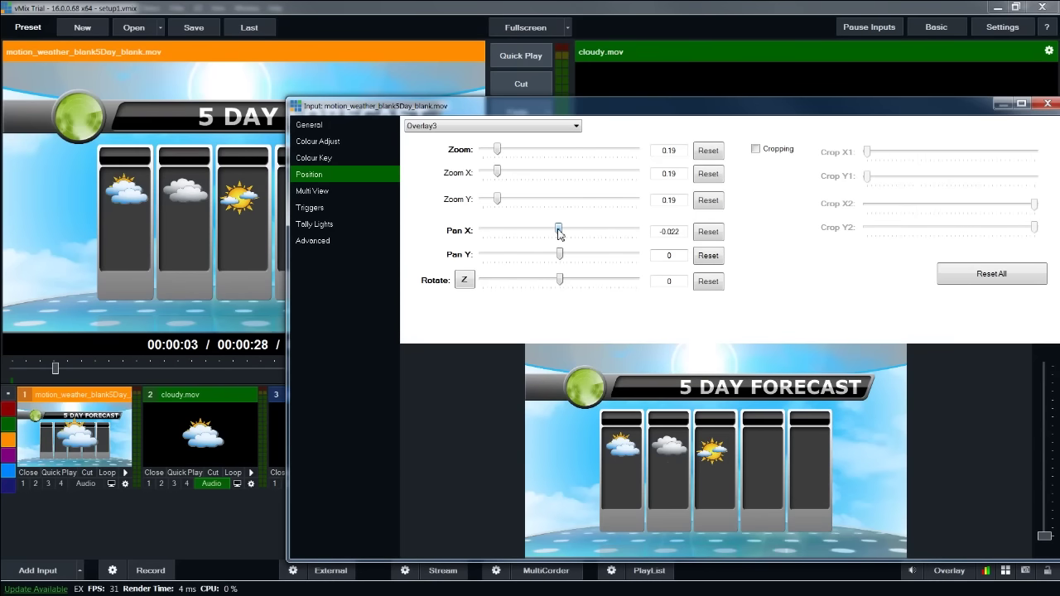
drag(558, 230, 564, 260)
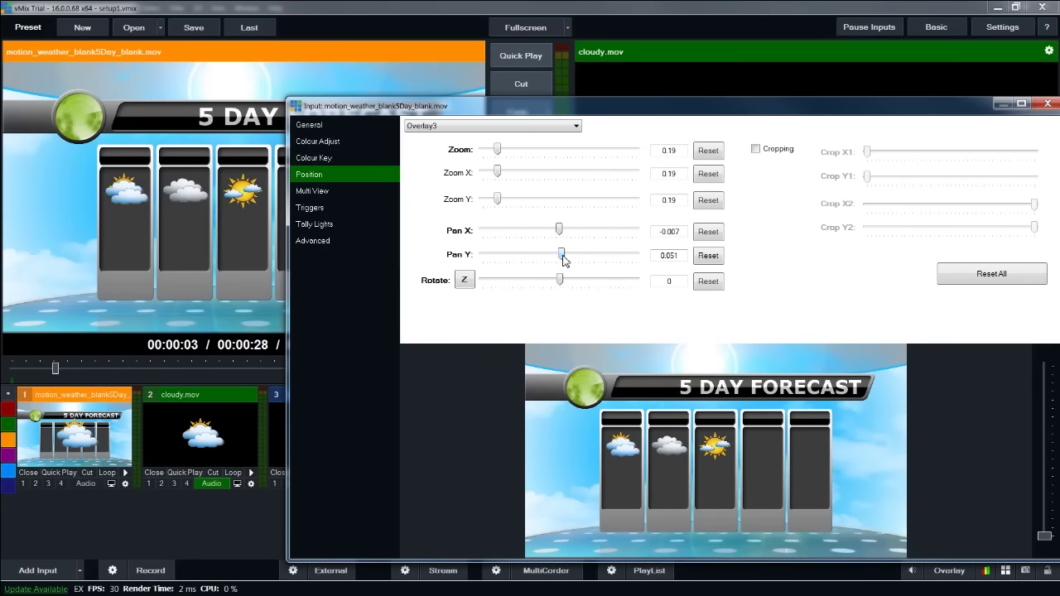
Step: Put rain.mov on layer 4, shrunk and panned into the fourth forecast box
click(450, 129)
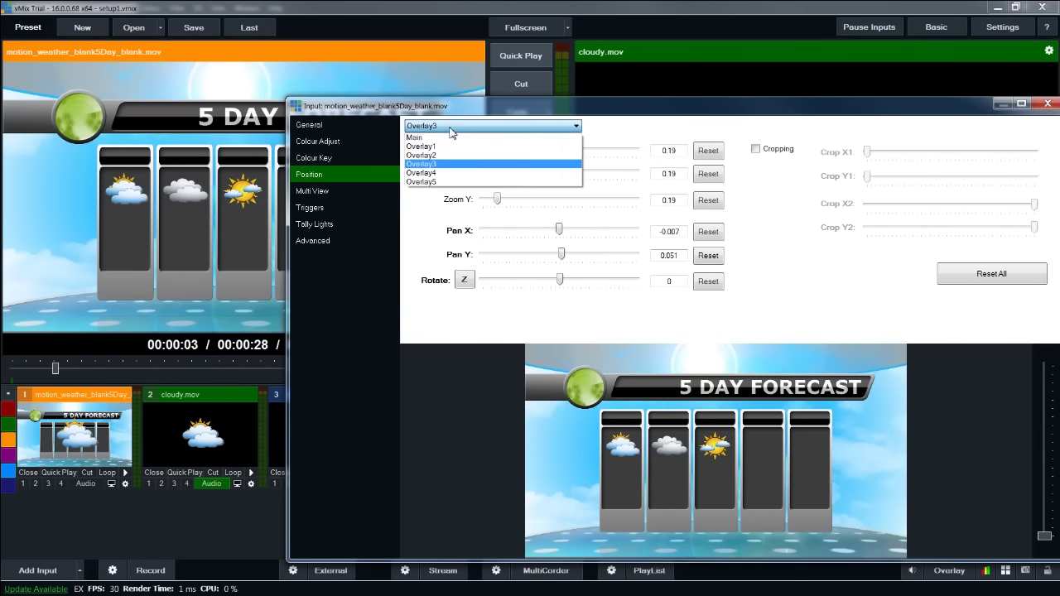
click(444, 173)
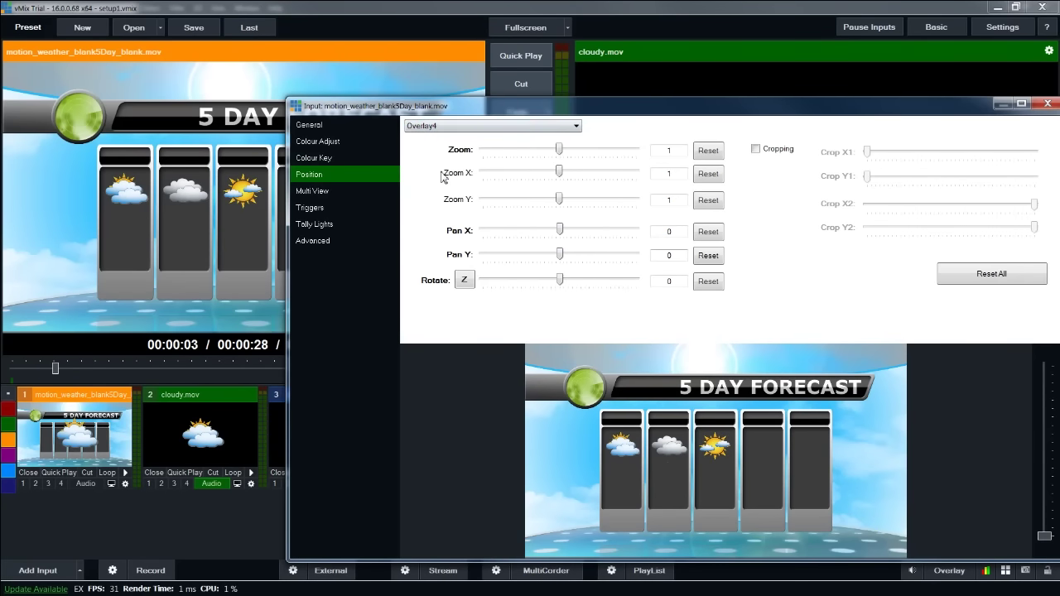
click(331, 189)
click(466, 194)
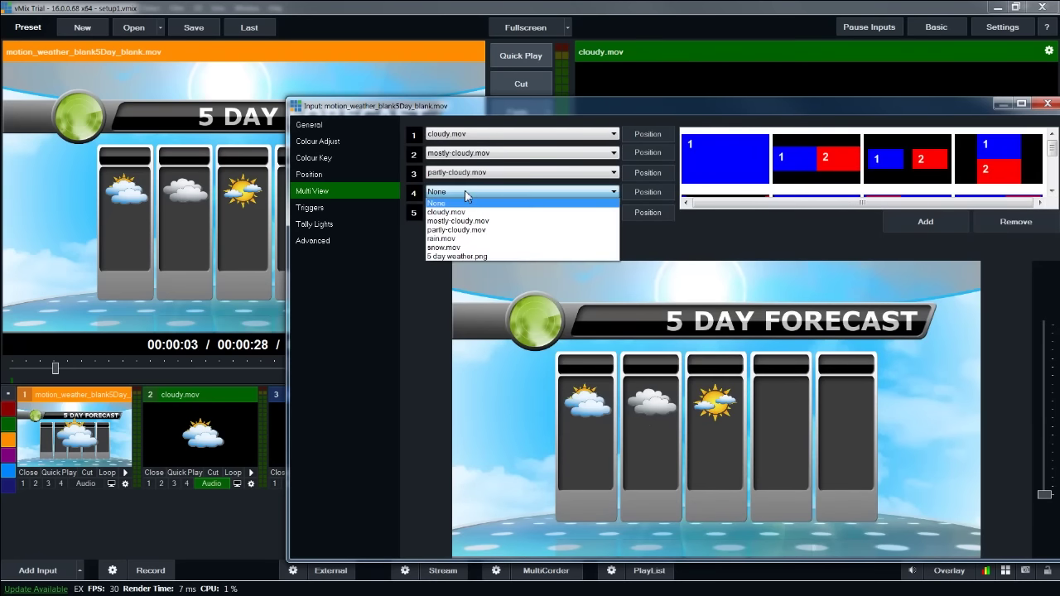
click(459, 240)
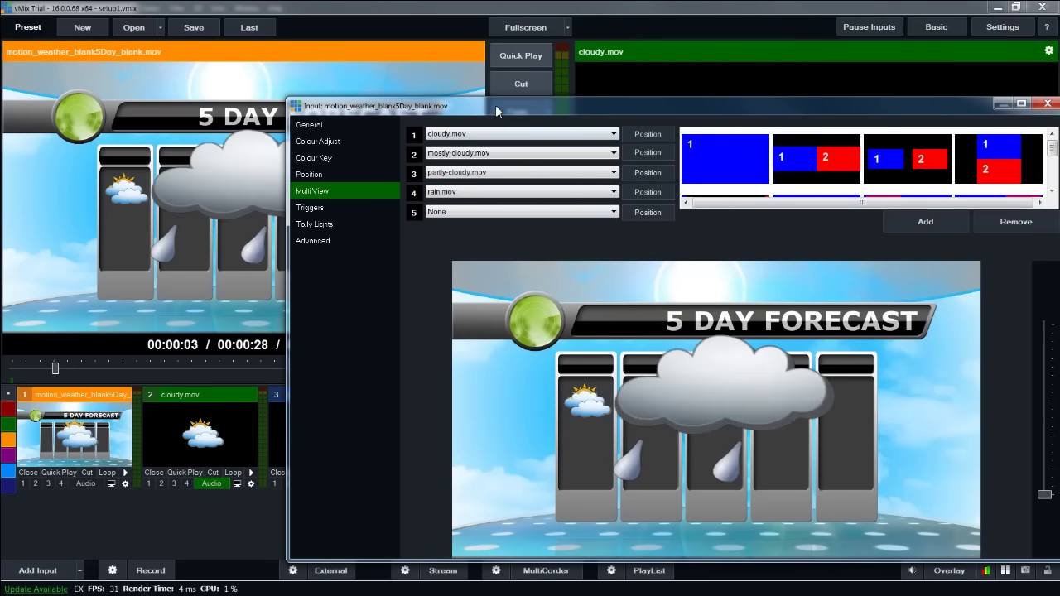
drag(497, 110, 429, 290)
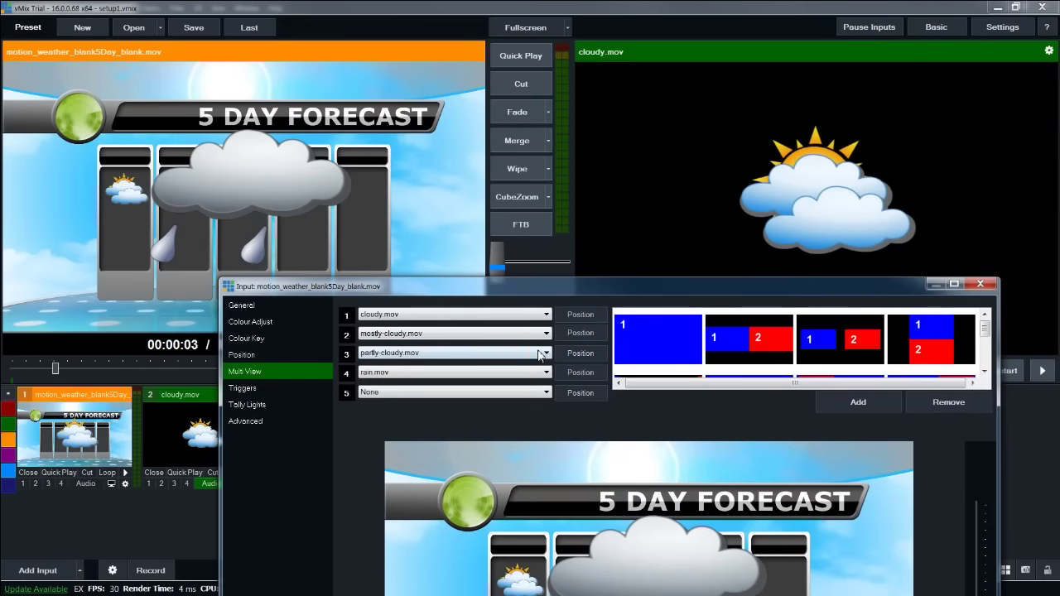
click(580, 373)
drag(494, 331, 436, 338)
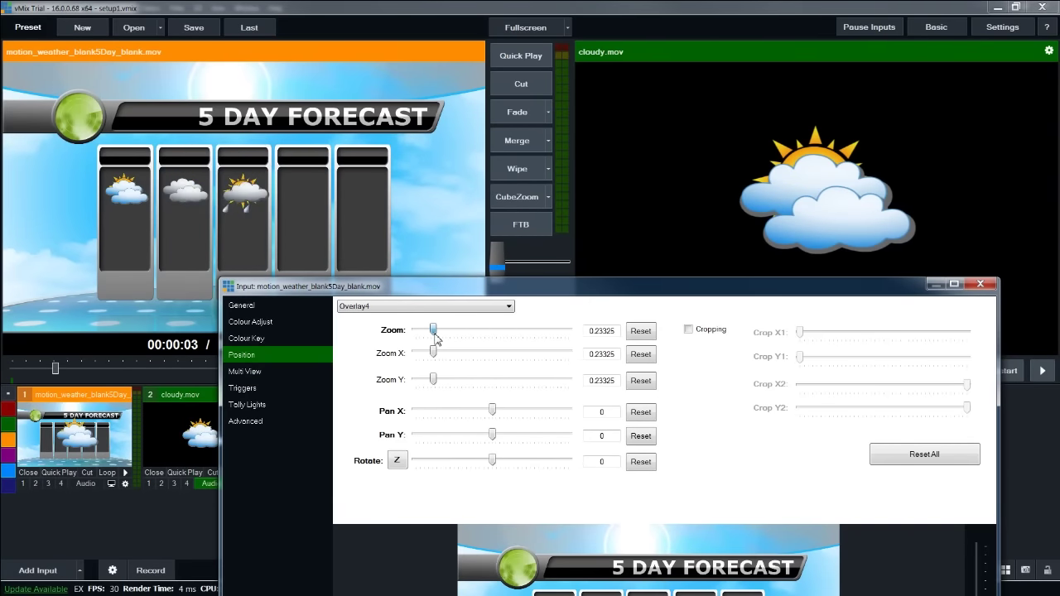
drag(496, 415, 502, 407)
drag(435, 334, 432, 334)
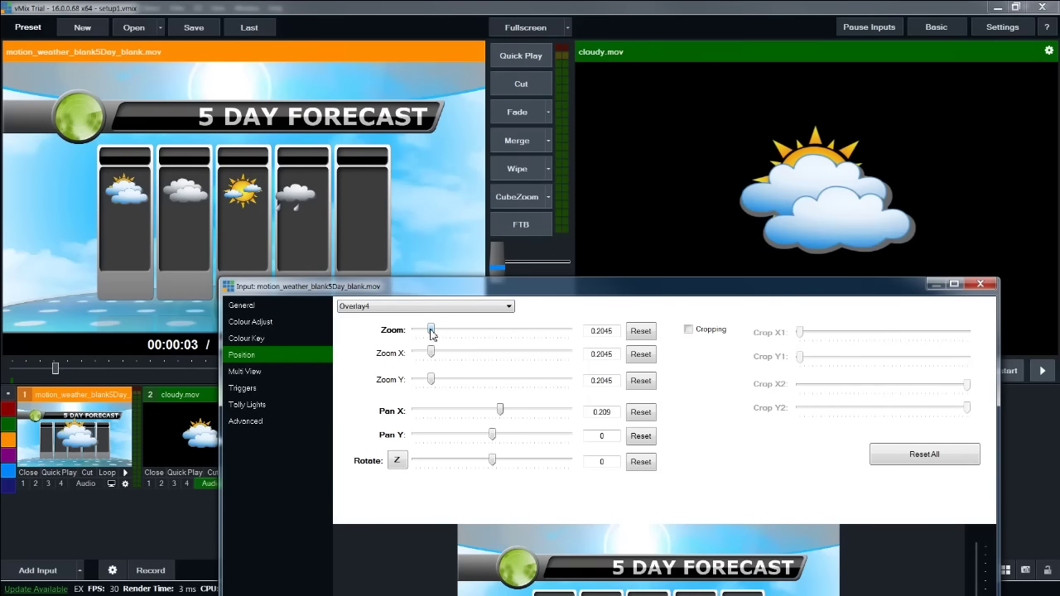
drag(499, 412, 496, 437)
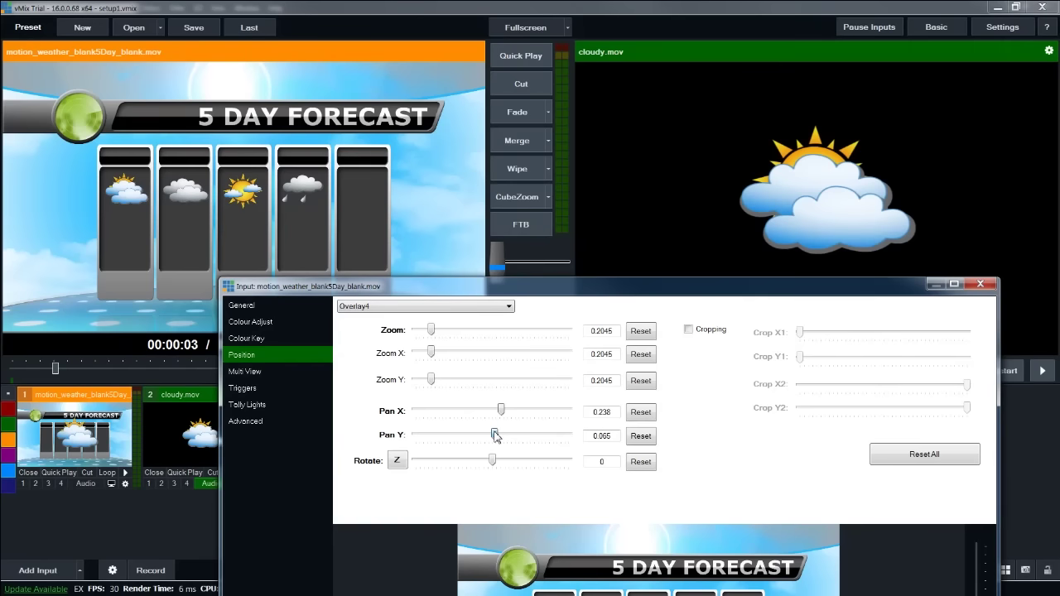
Step: Put snow.mov on layer 5 at 0.21875 zoom in the fifth box, then close settings
click(248, 372)
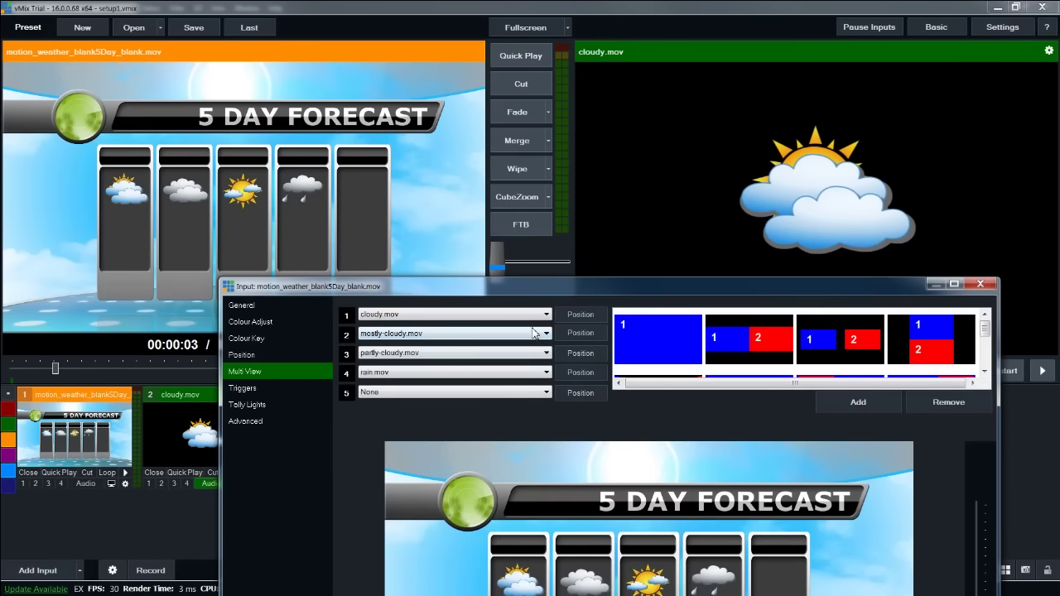
click(492, 387)
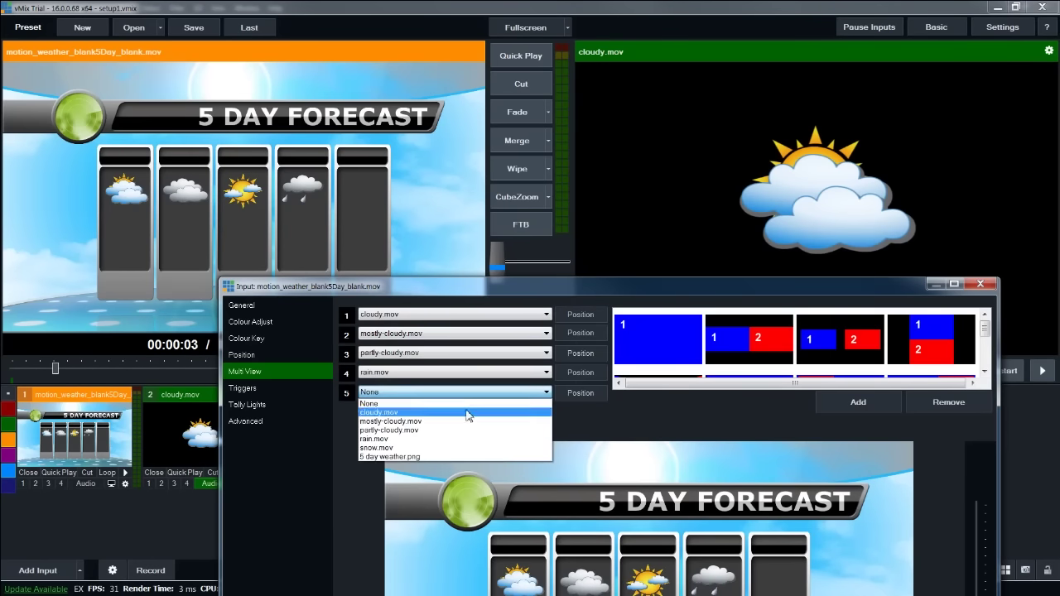
click(439, 452)
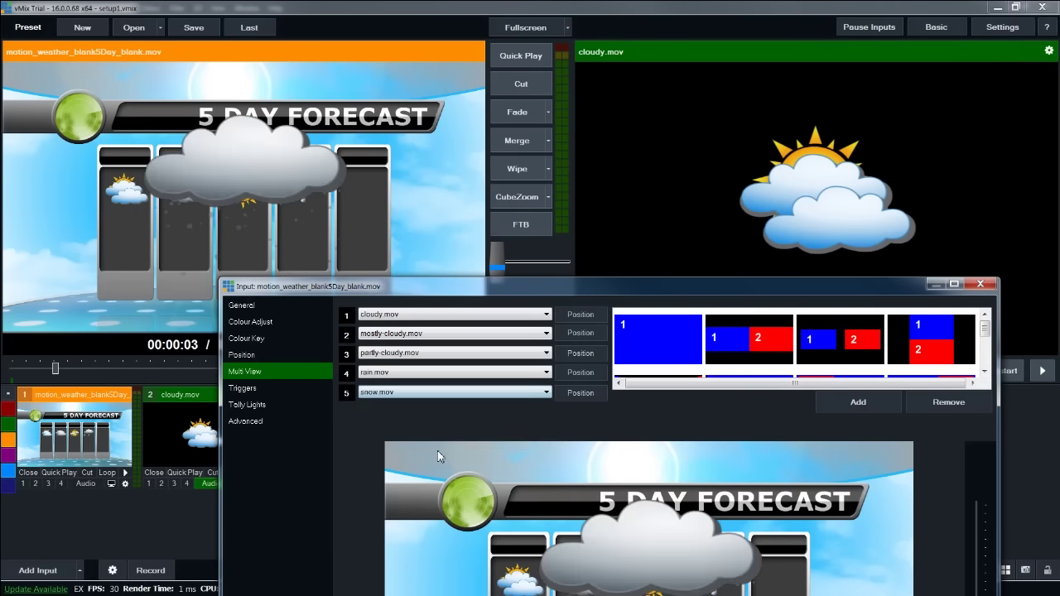
click(579, 394)
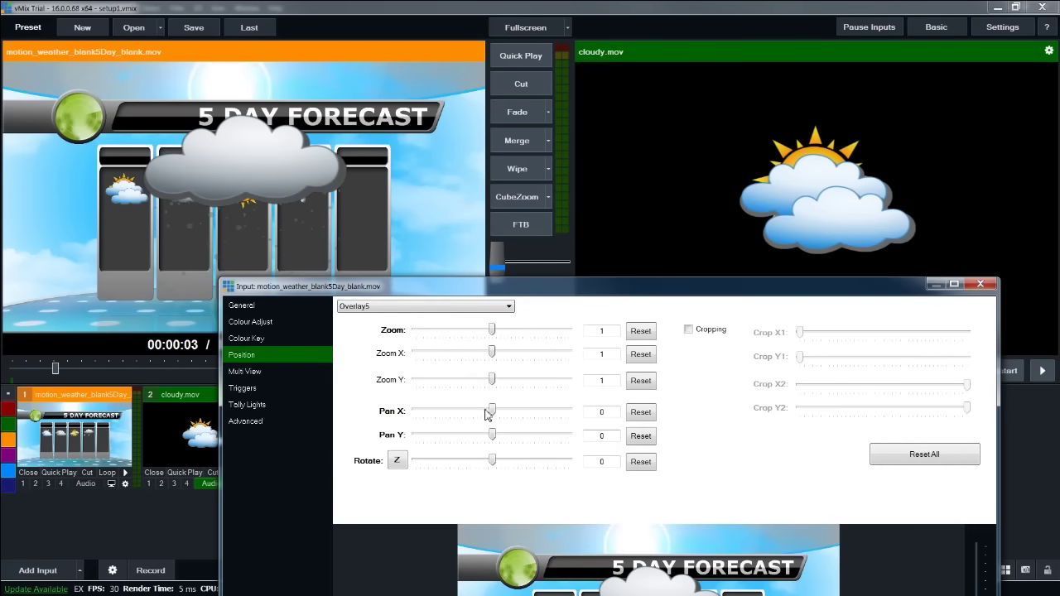
drag(493, 335, 433, 338)
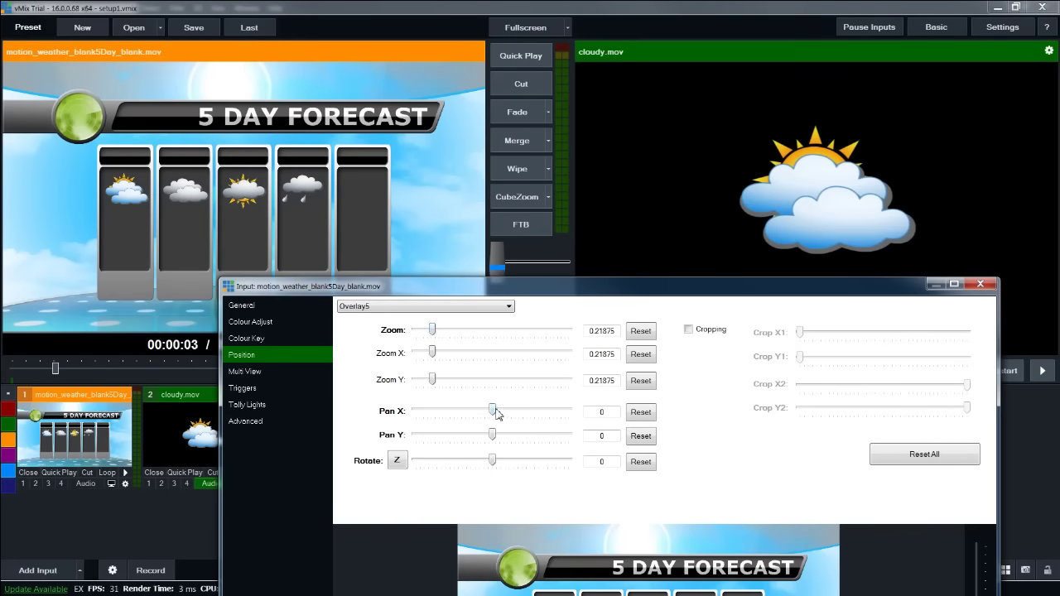
drag(495, 409, 499, 441)
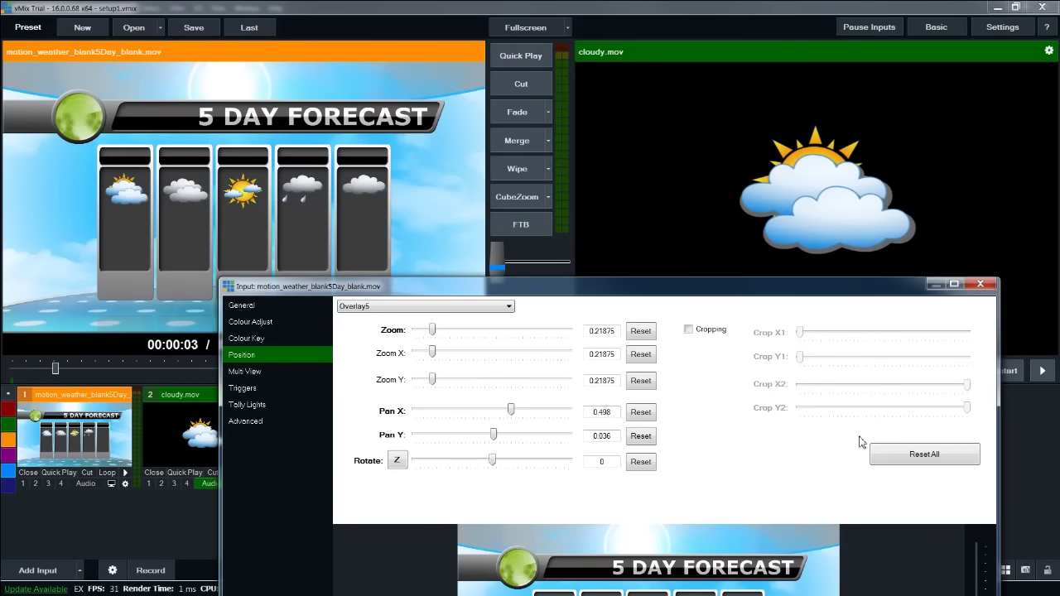
click(981, 284)
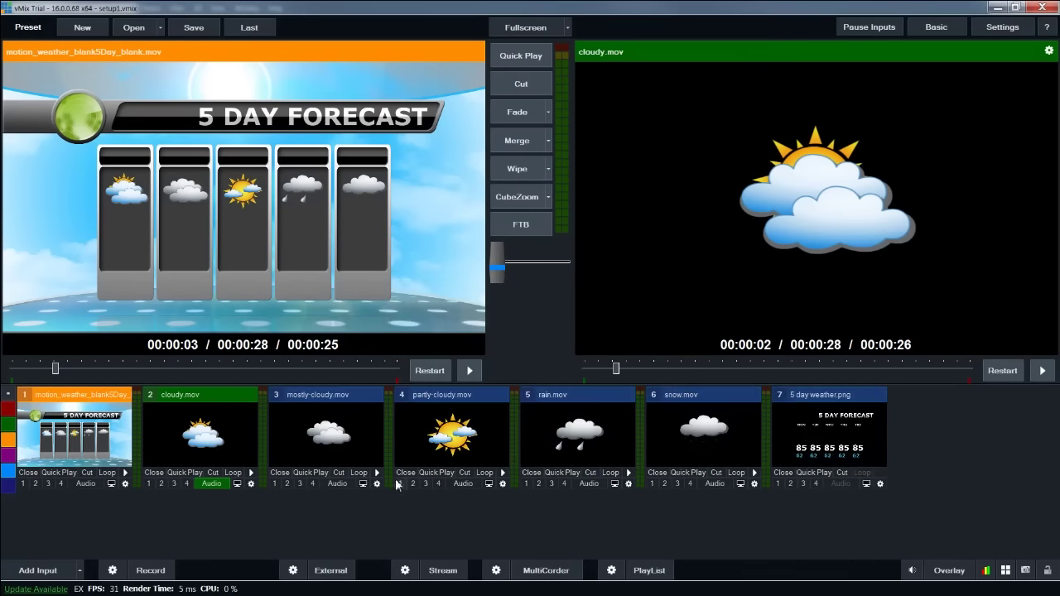
Step: Start the forecast background and set the cloudy, mostly-cloudy, partly-cloudy, rain and snow clips to loop
click(126, 472)
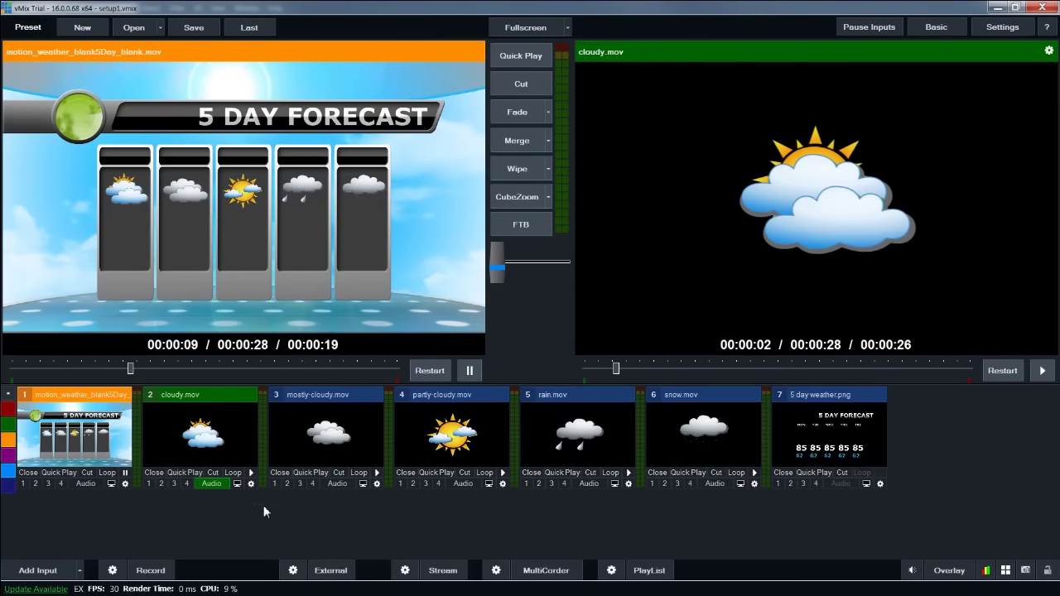
click(234, 473)
click(359, 473)
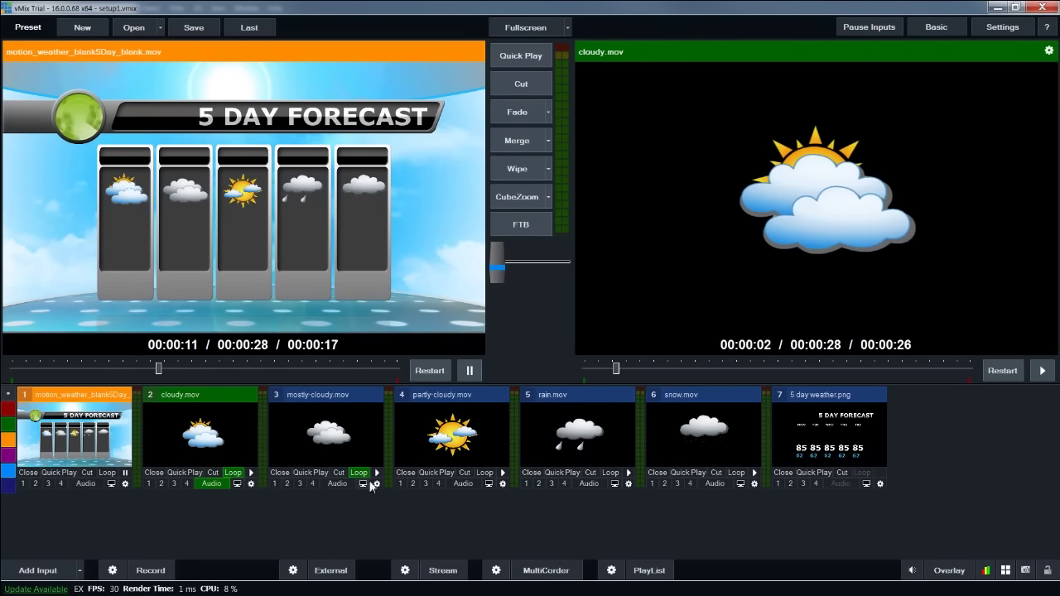
click(484, 473)
click(610, 473)
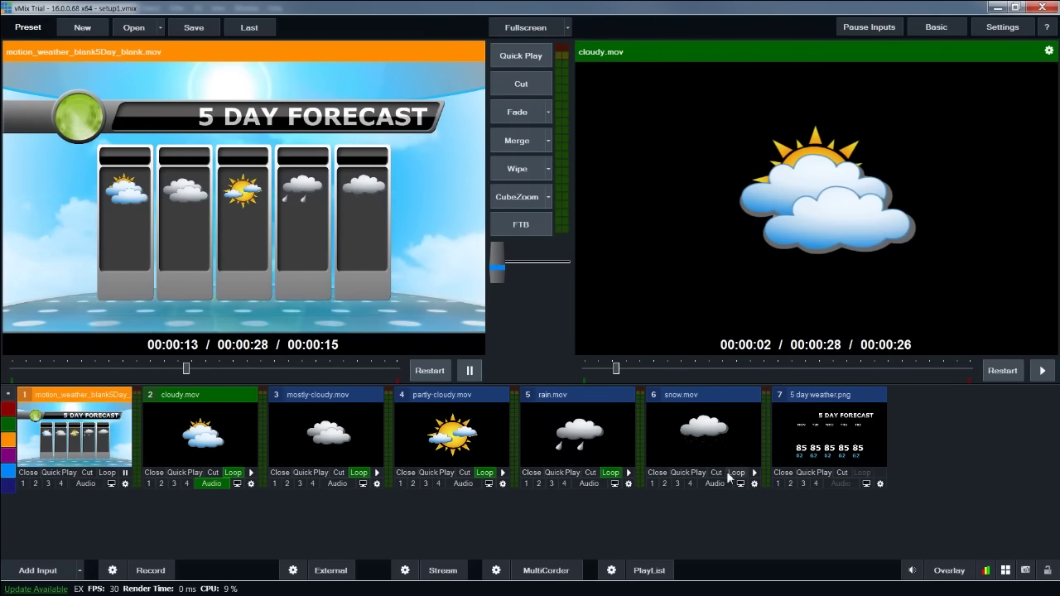
click(737, 473)
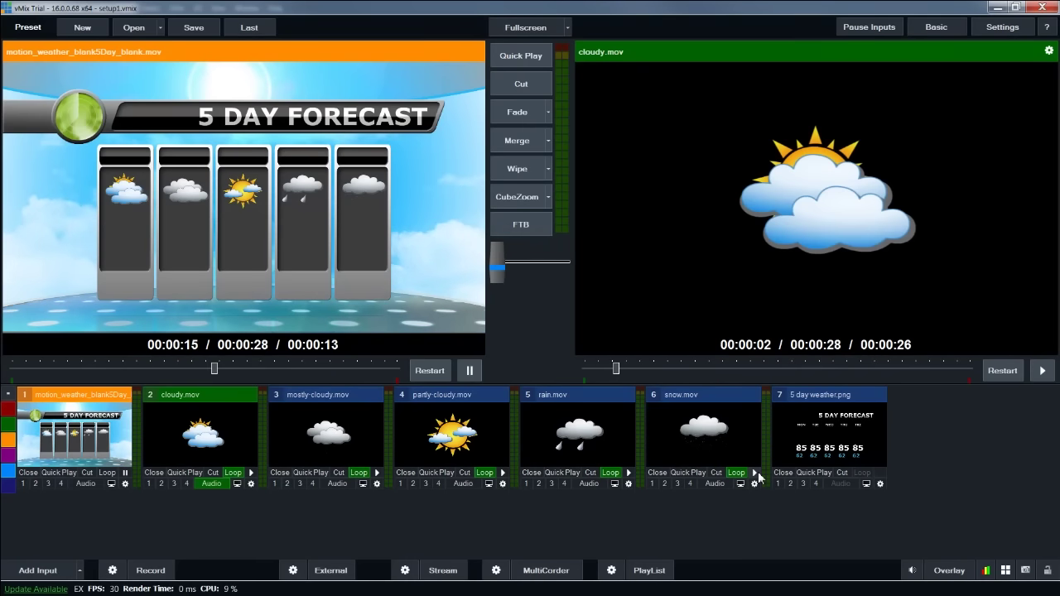
Step: Play the snow, rain, partly-cloudy, mostly-cloudy and cloudy clips, from input 6 back to 2
click(755, 473)
click(629, 473)
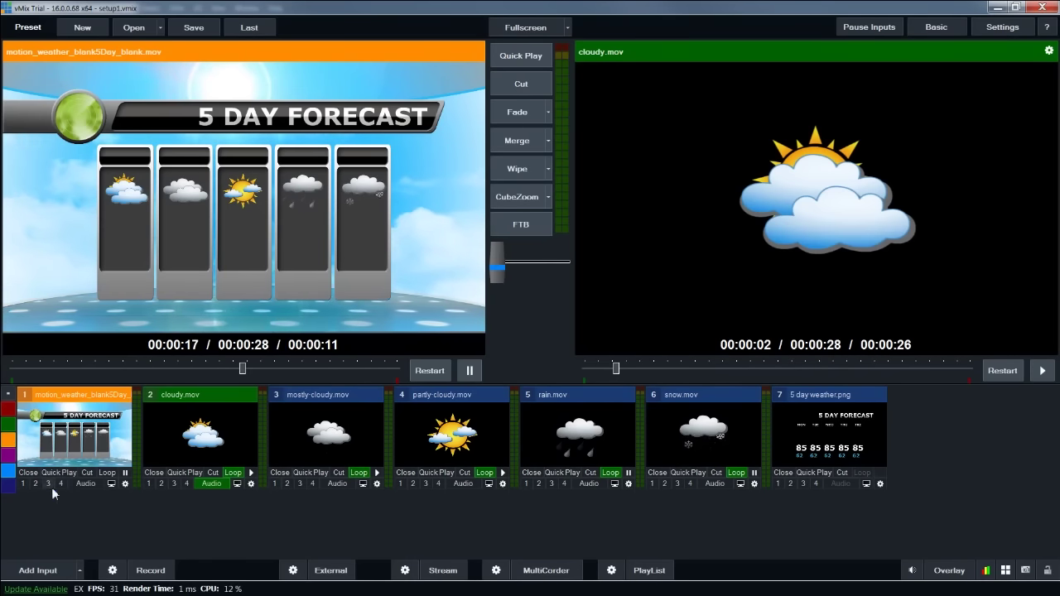
click(502, 473)
click(377, 474)
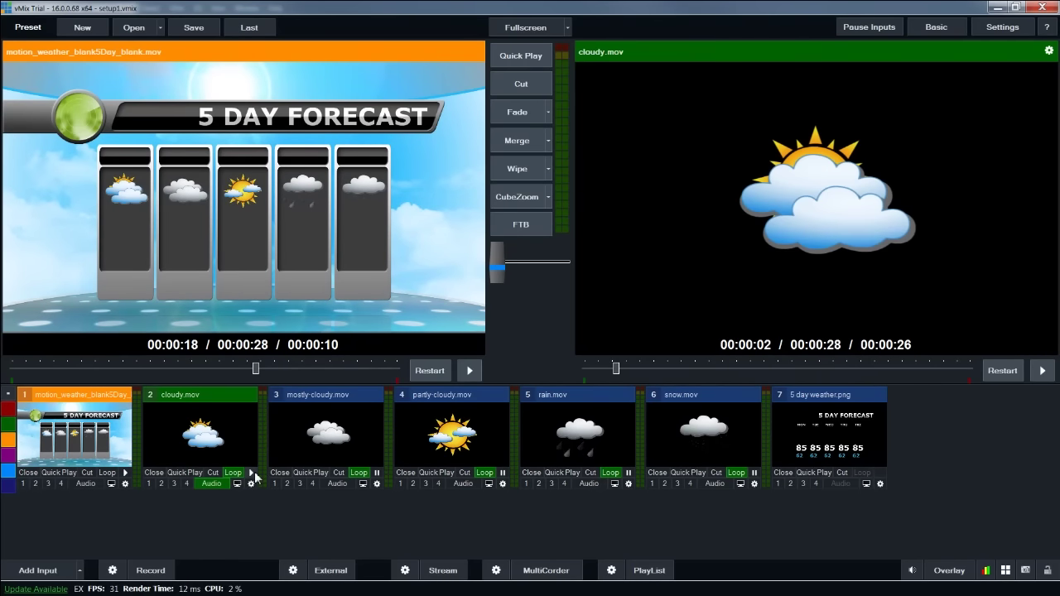
click(251, 473)
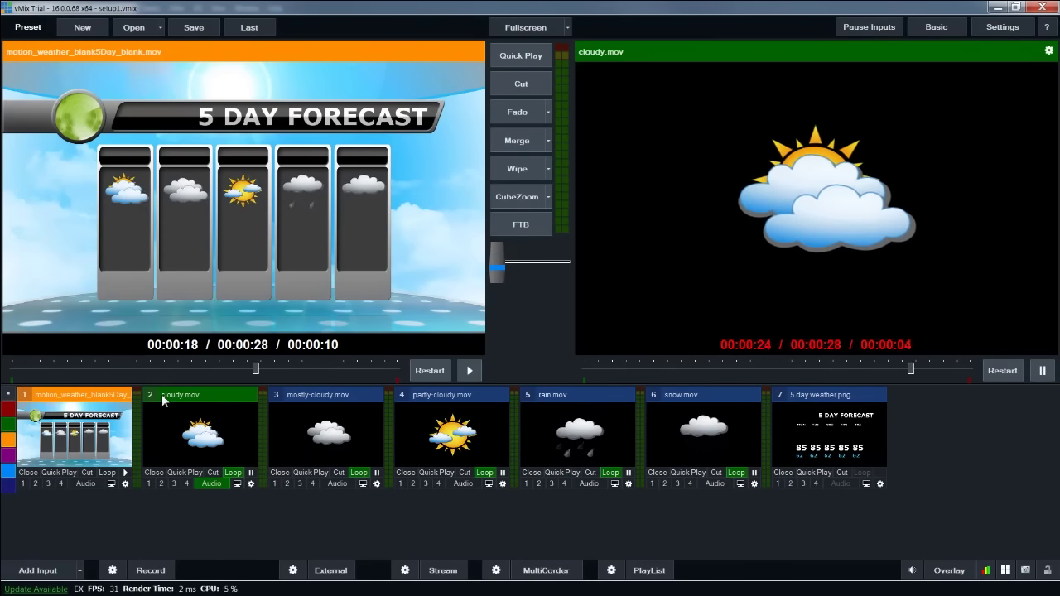
Step: Minimise the cloudy, mostly-cloudy, partly-cloudy, rain and snow inputs to narrow strips
click(185, 394)
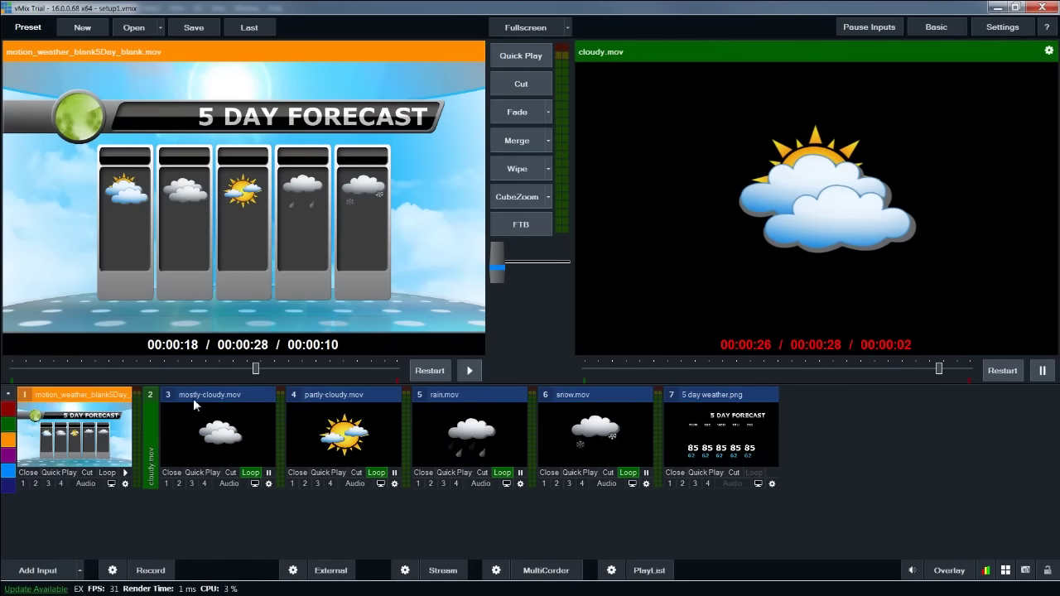
click(193, 397)
click(217, 395)
click(238, 394)
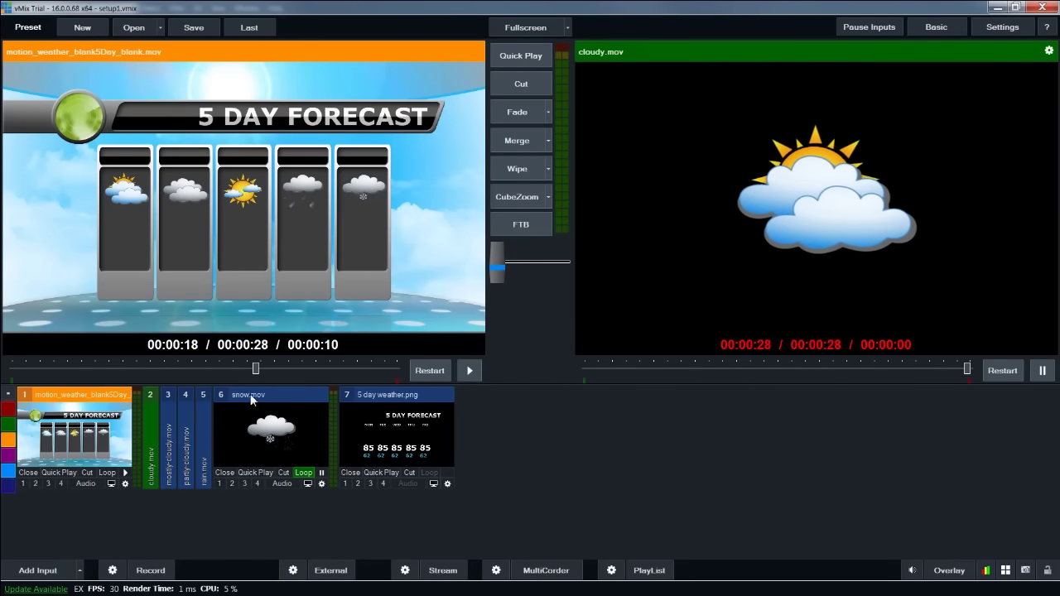
click(240, 395)
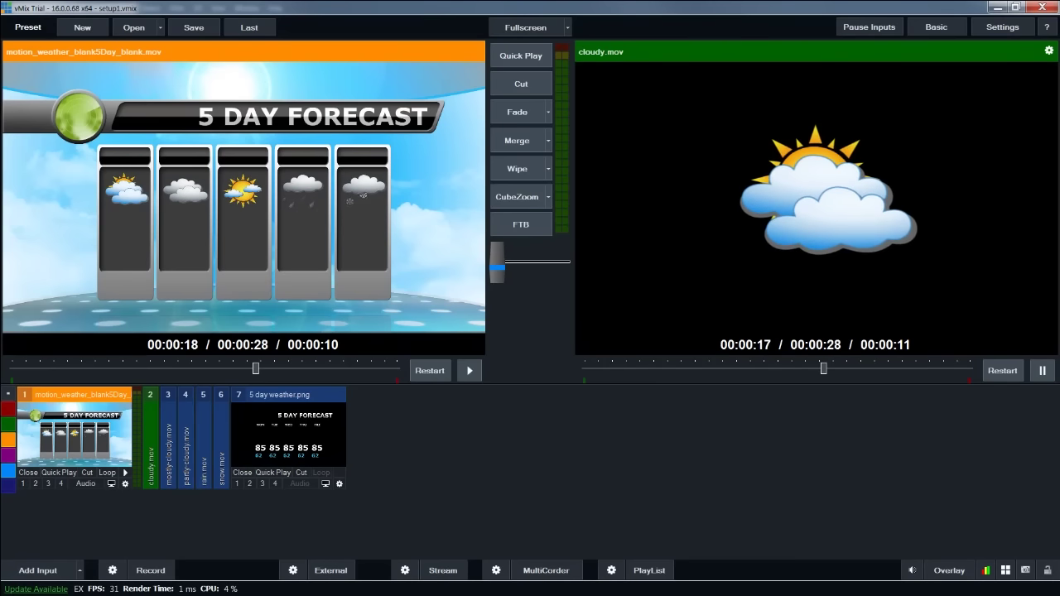
Step: Drag Fotolia_39109095_V_HD1080 (1).mp4 from the tutorials assets folder into vMix as input 8
key(alt+Tab)
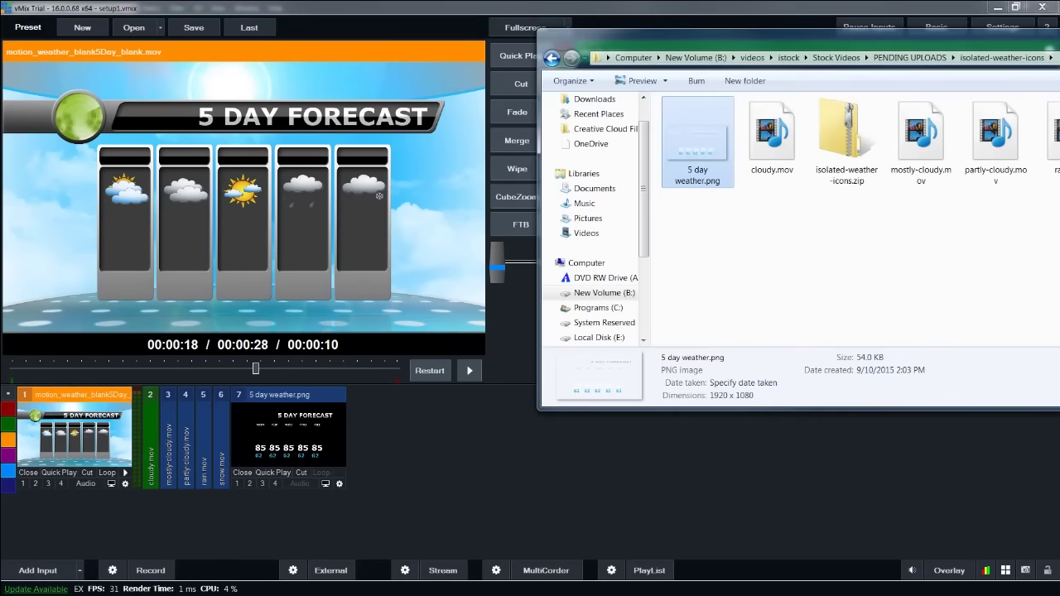
key(alt+Left)
click(773, 124)
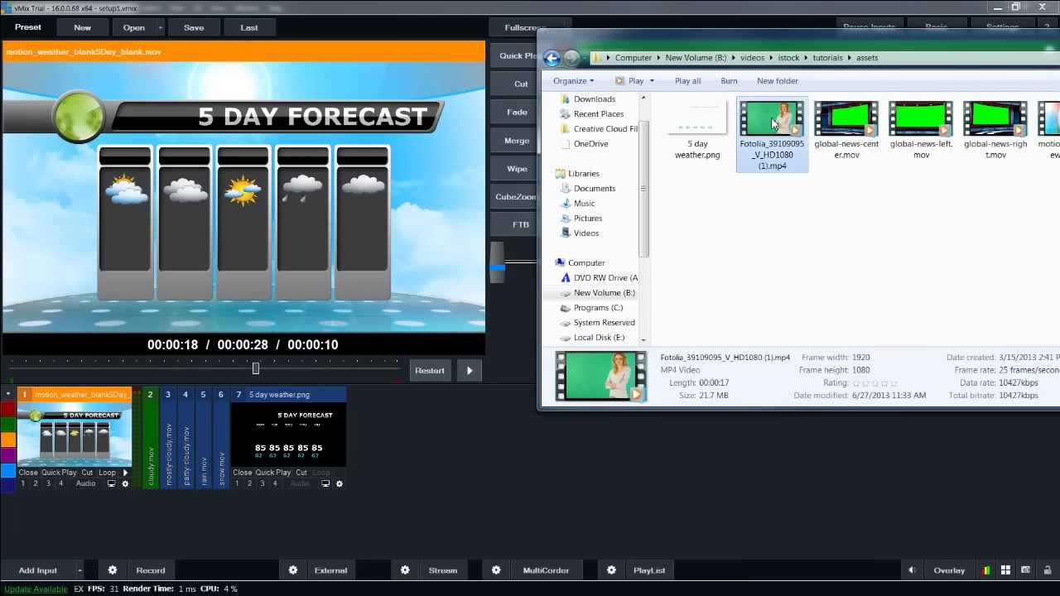
drag(773, 124, 425, 457)
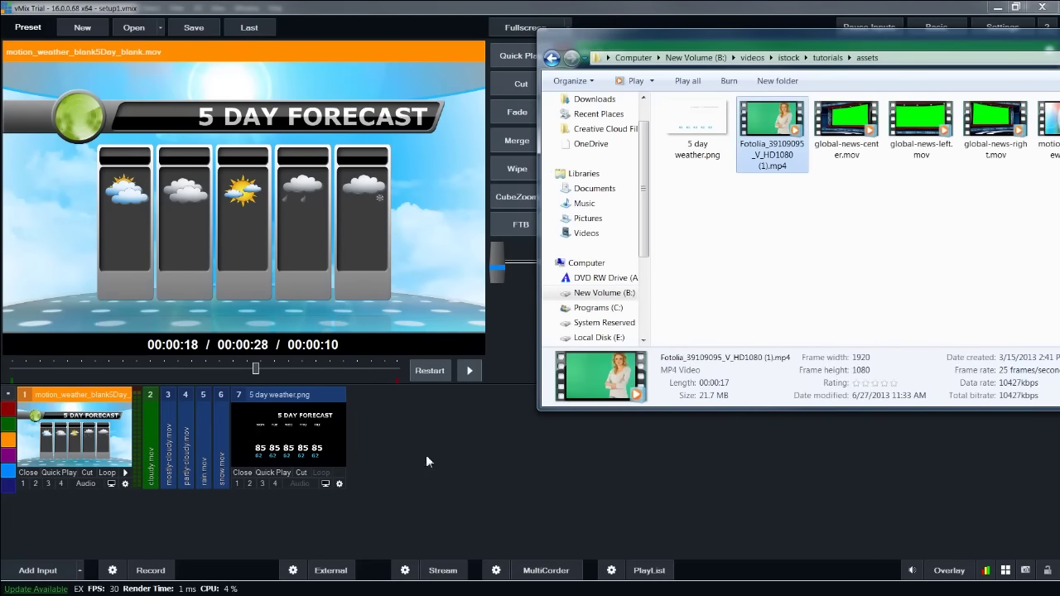
click(572, 480)
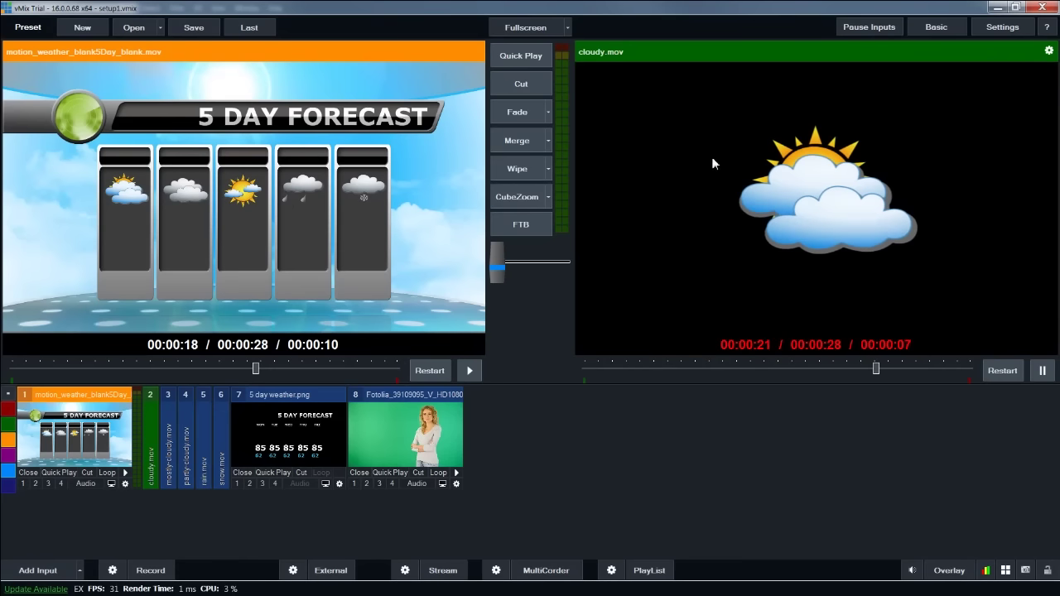
Step: Cut the forecast background to Output and pause it, then open the presenter clip's input settings
click(535, 85)
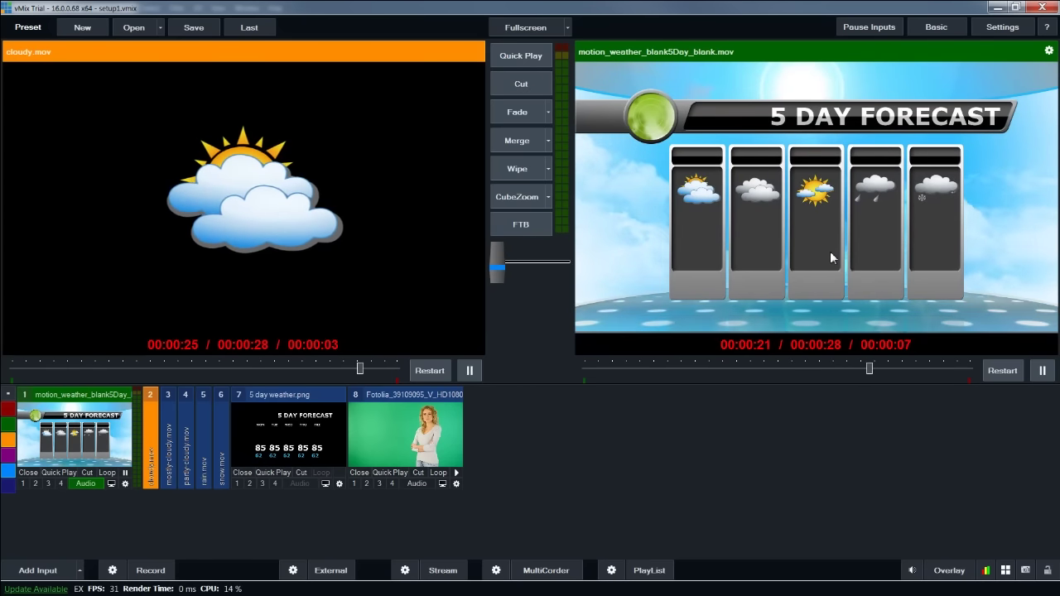
click(125, 473)
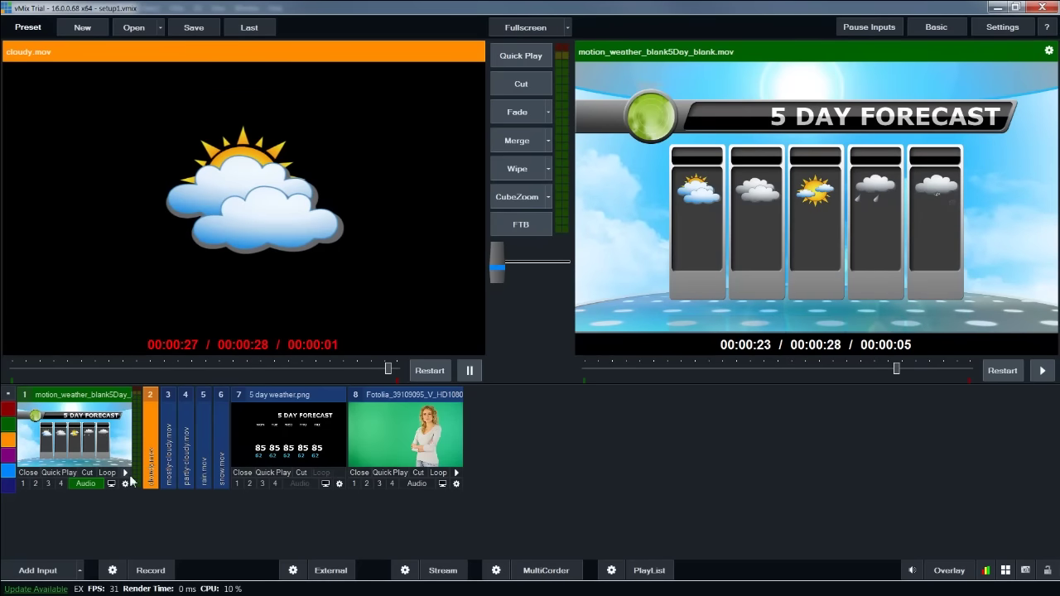
click(414, 451)
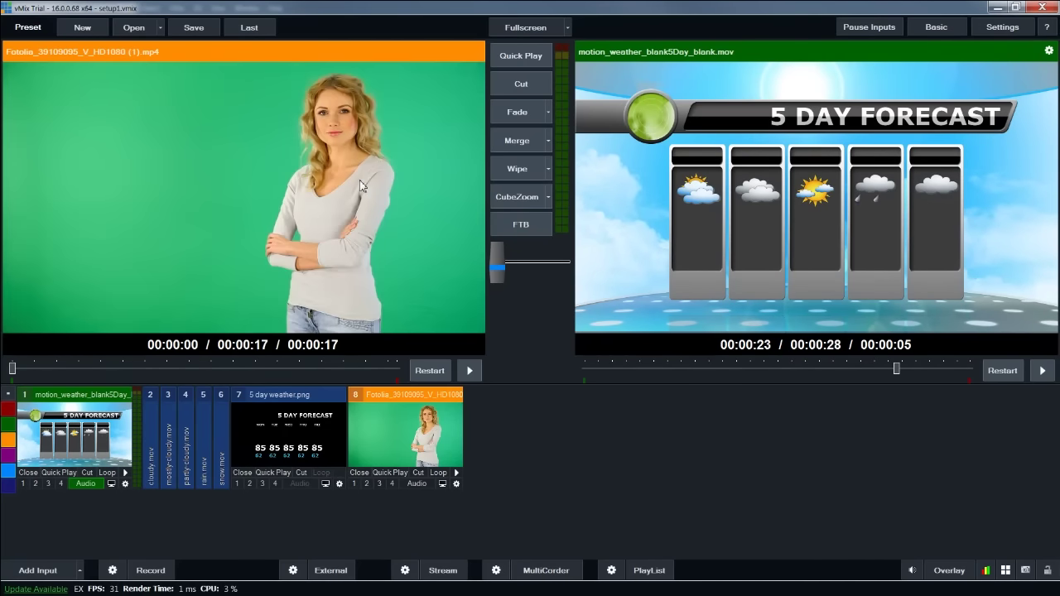
right_click(417, 438)
drag(384, 297, 393, 89)
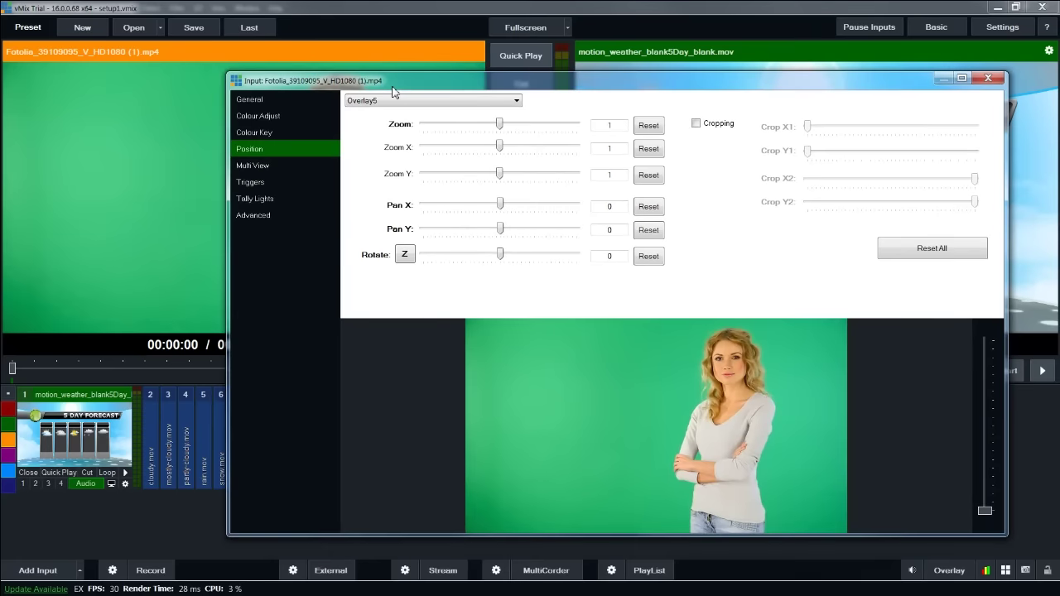
Step: Colour-key the presenter's green background using eyedropper, Auto Chroma Key and anti-aliasing, then close settings
click(274, 133)
click(361, 121)
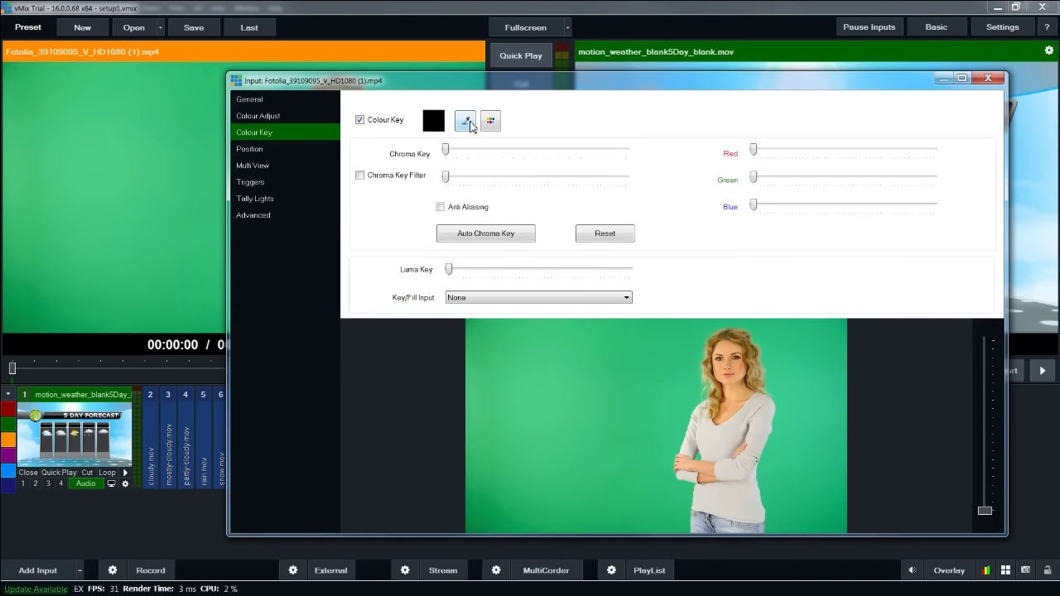
click(466, 122)
click(619, 324)
click(485, 235)
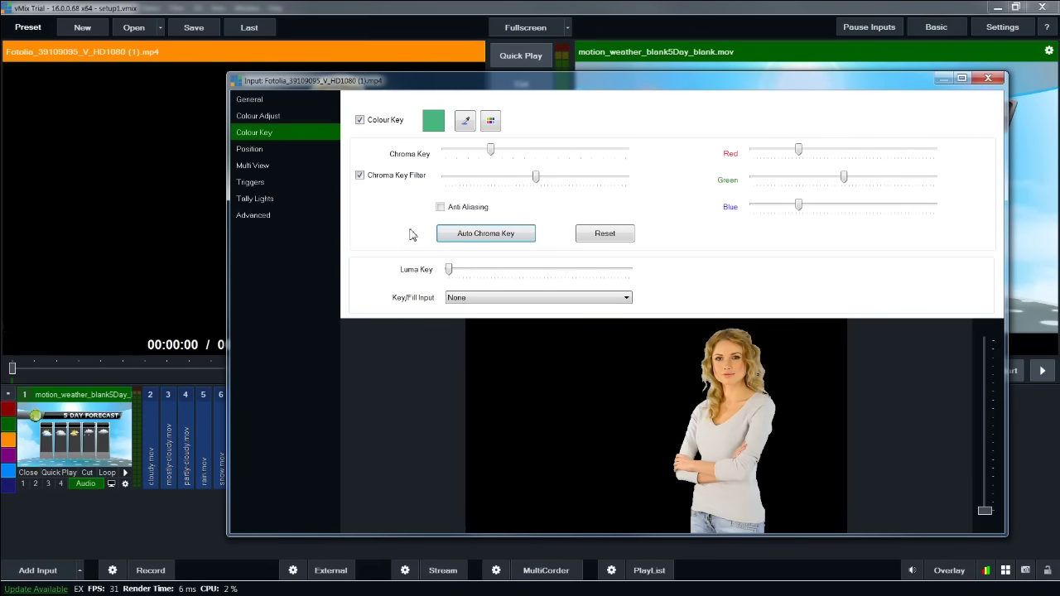
click(440, 208)
drag(537, 182, 571, 187)
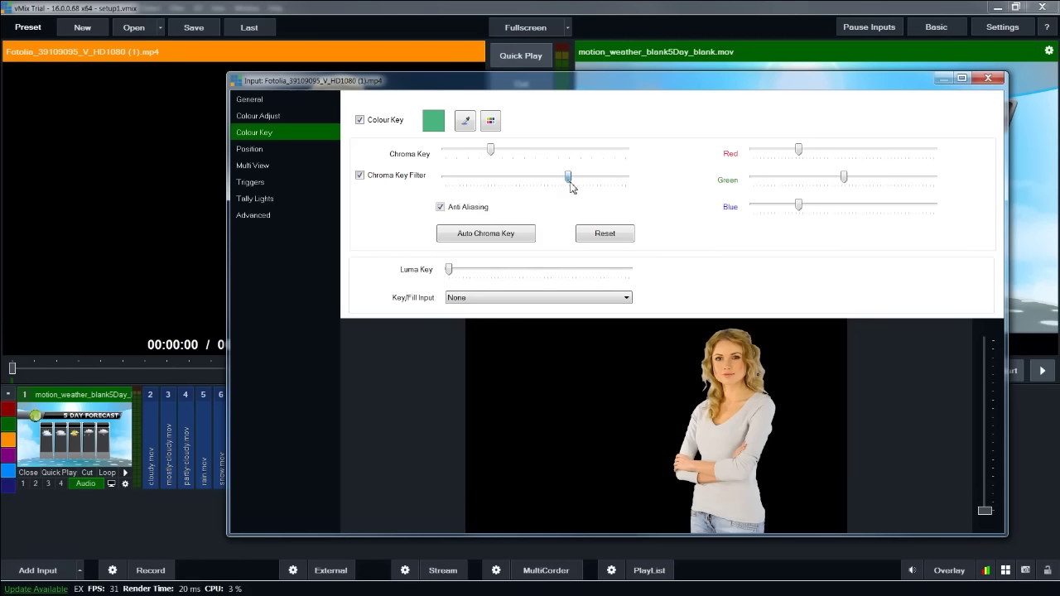
click(997, 81)
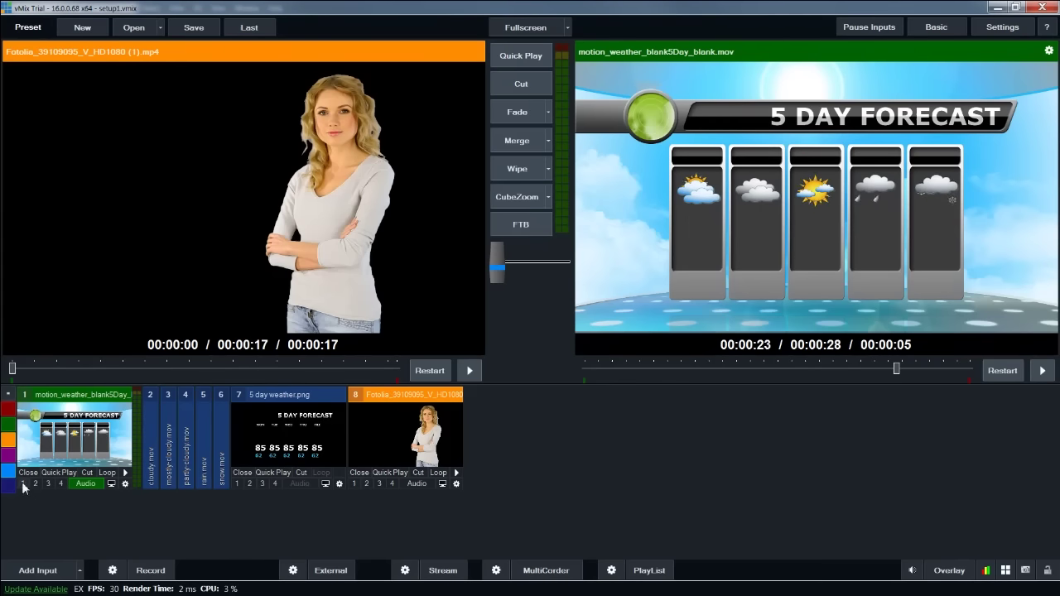
Step: Overlay the presenter and 85/62 temperature graphic on the playing forecast, then reopen presenter settings
click(392, 484)
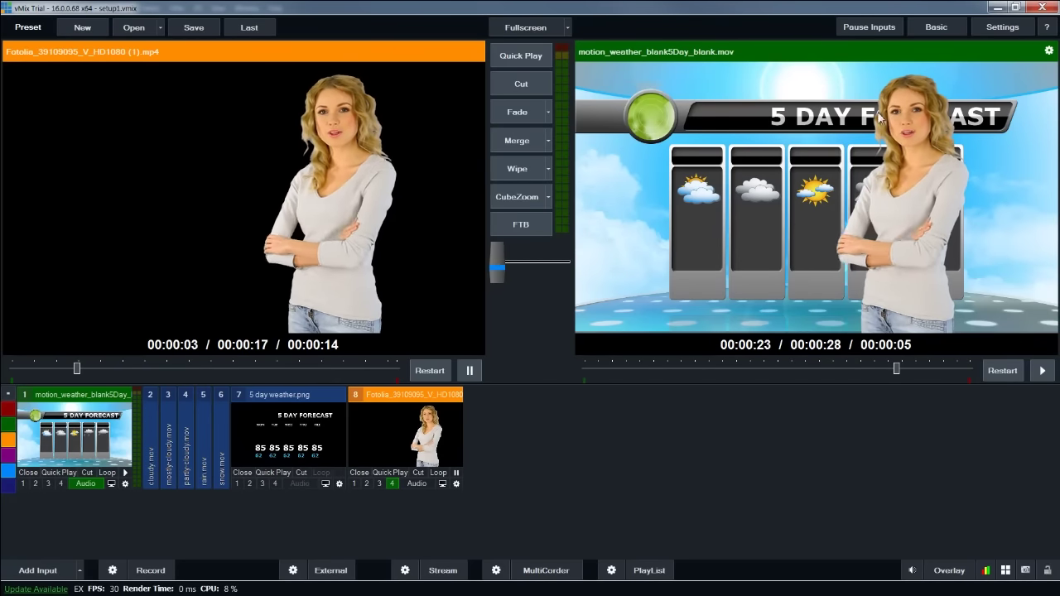
click(262, 483)
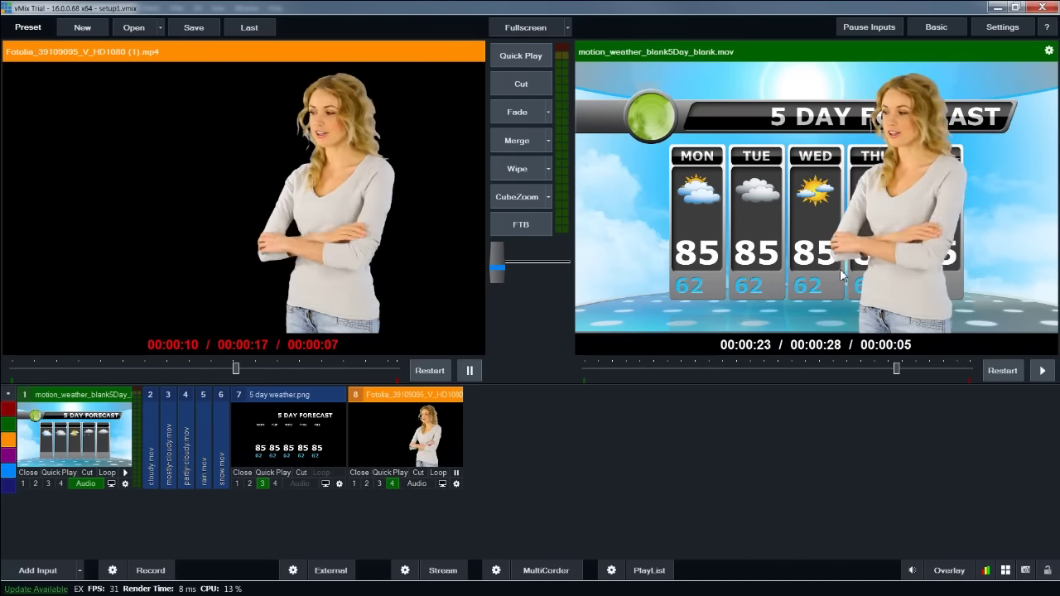
click(35, 484)
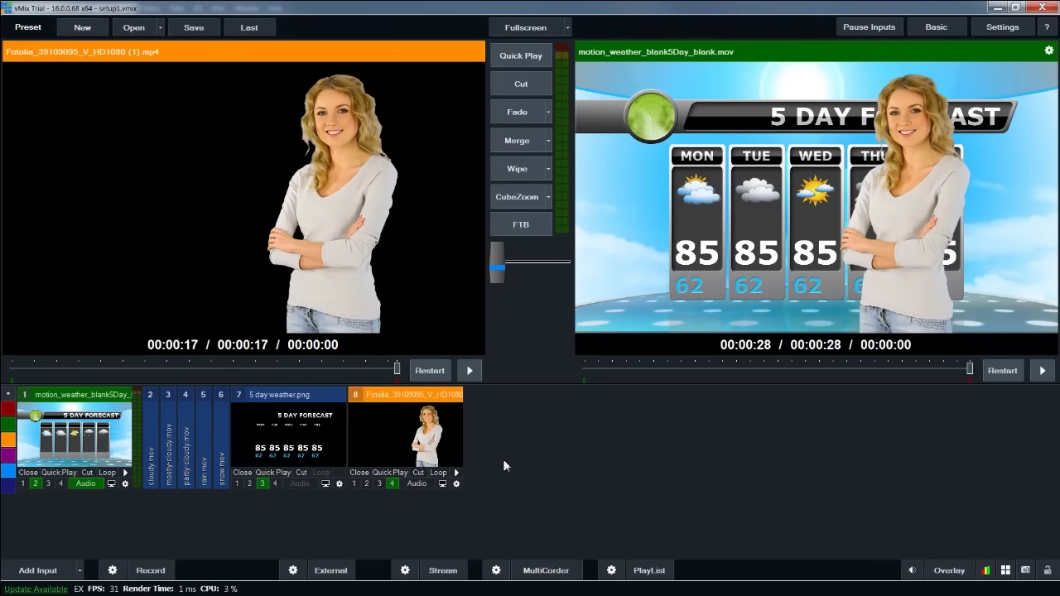
right_click(403, 424)
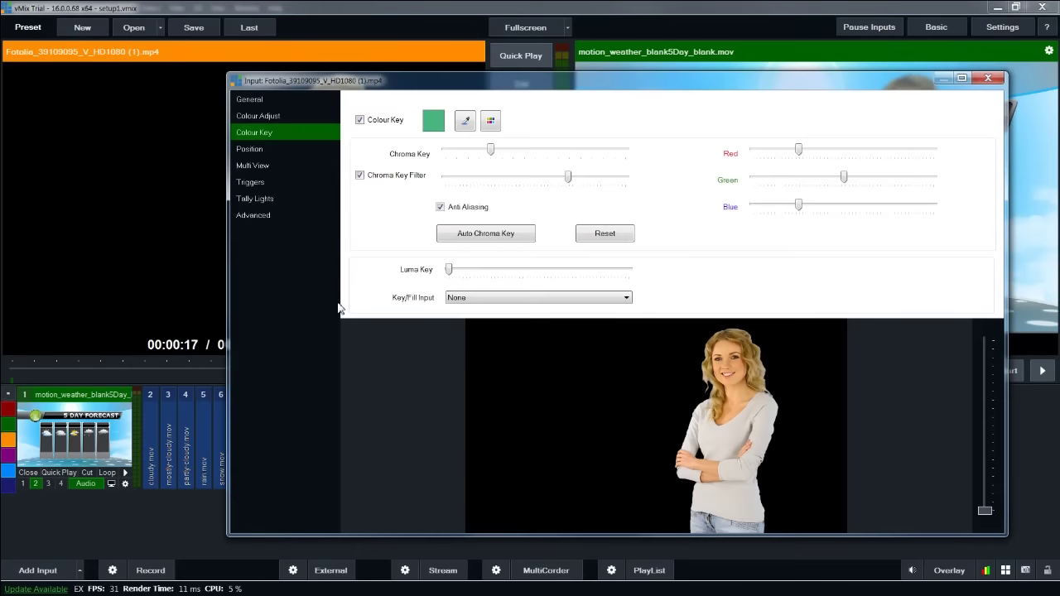
Step: Mirror the presenter horizontally and try out zoom values before resetting zoom to 1
click(259, 99)
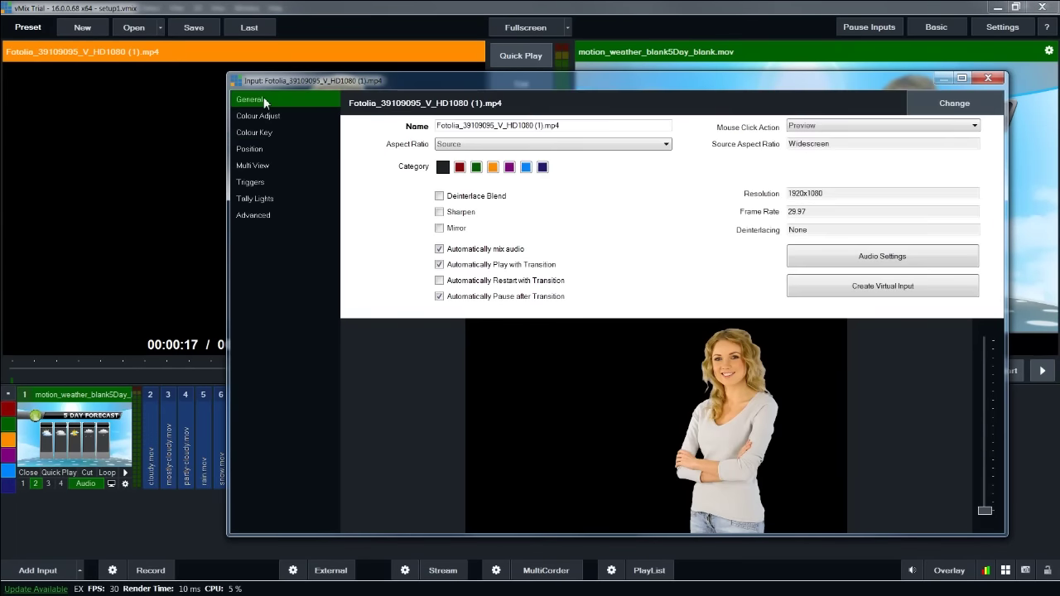
click(439, 229)
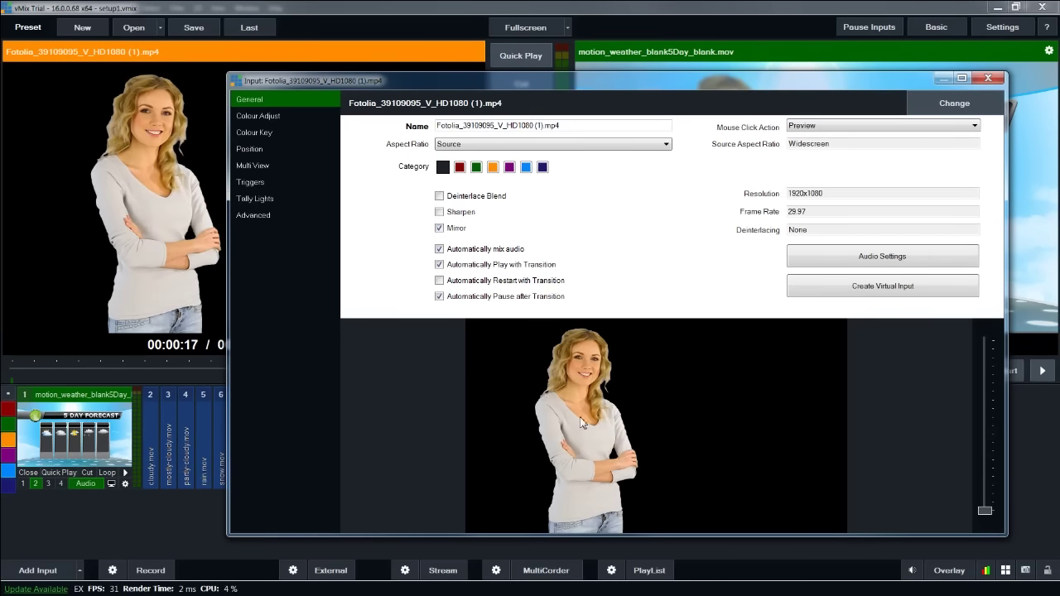
click(251, 149)
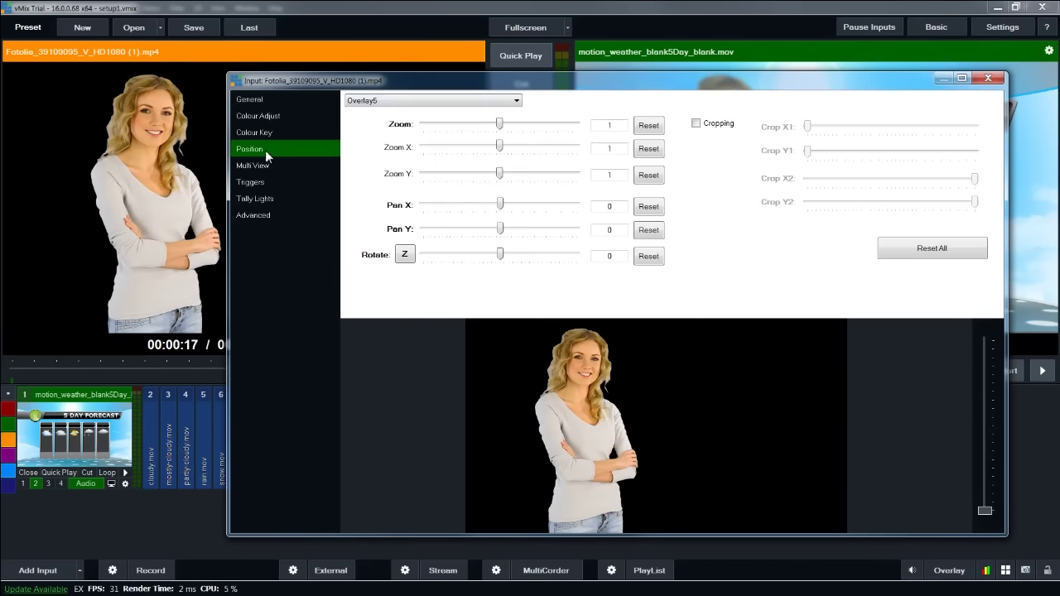
drag(540, 75, 357, 234)
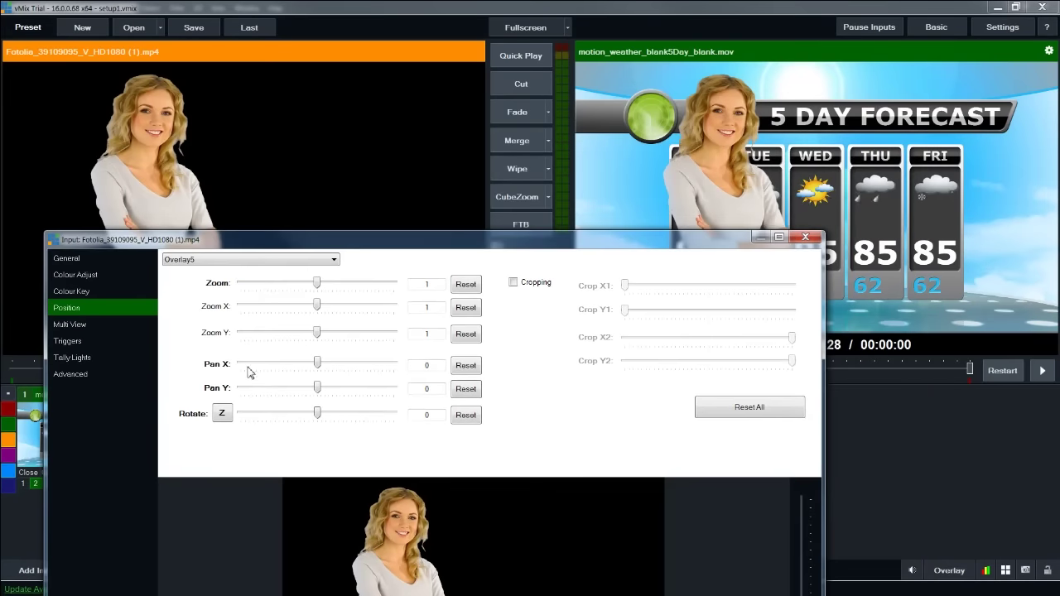
drag(313, 282, 304, 282)
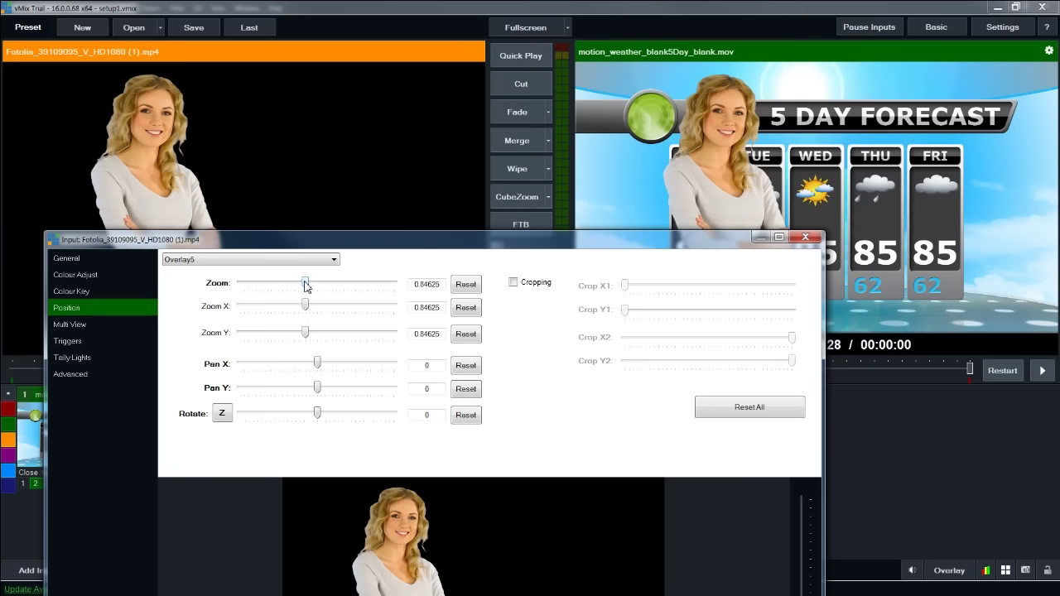
drag(377, 252, 335, 149)
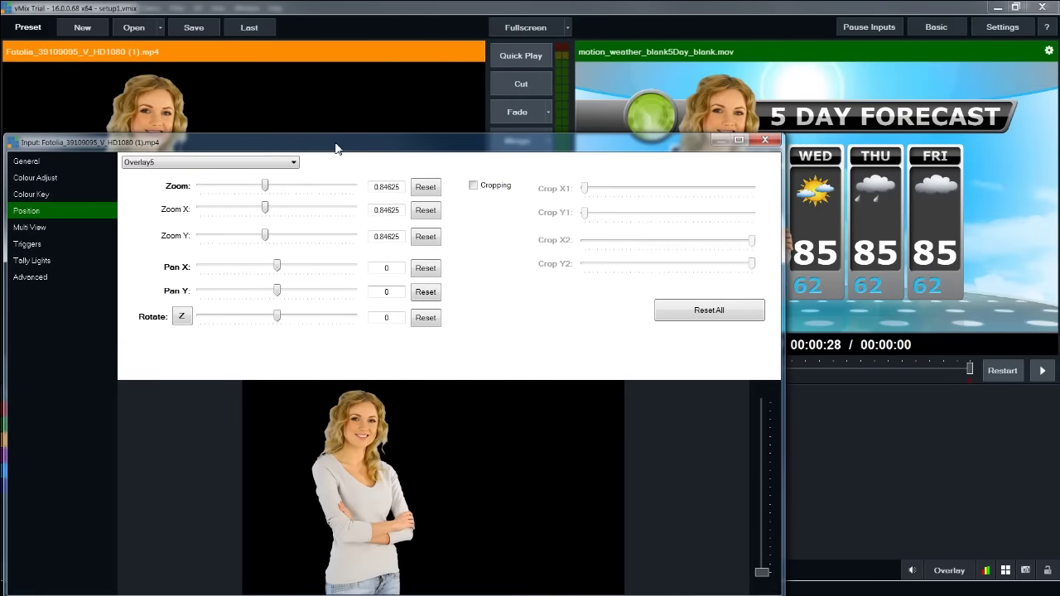
mouse_move(265, 187)
mouse_down()
mouse_move(254, 187)
mouse_move(280, 186)
mouse_up()
click(426, 187)
Step: On the Main layer set presenter zoom 0.875 and pan -0.354, -0.152, then preview input 1
click(236, 163)
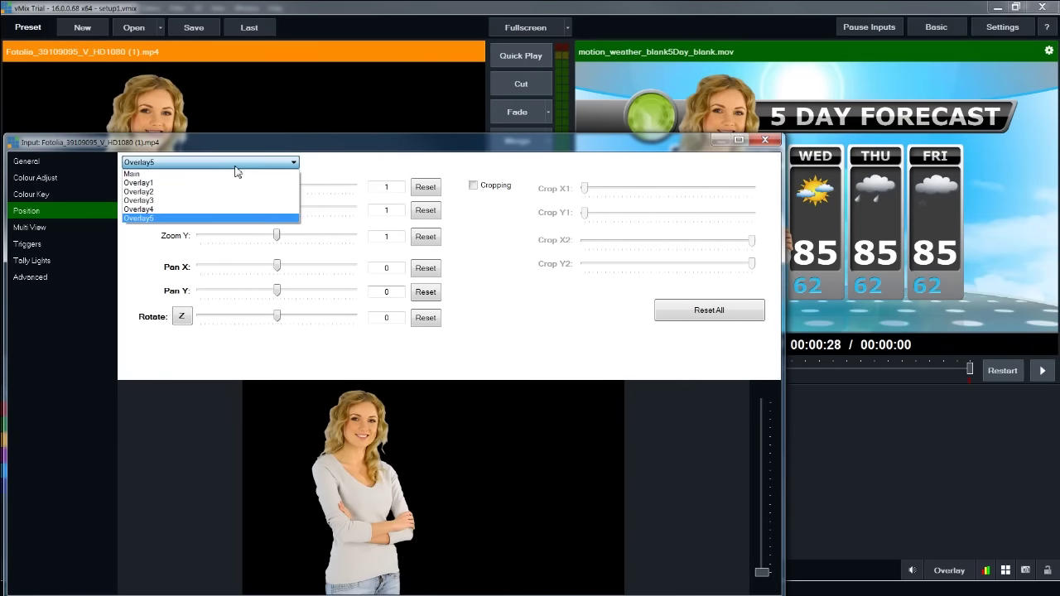
click(236, 175)
drag(277, 186, 256, 191)
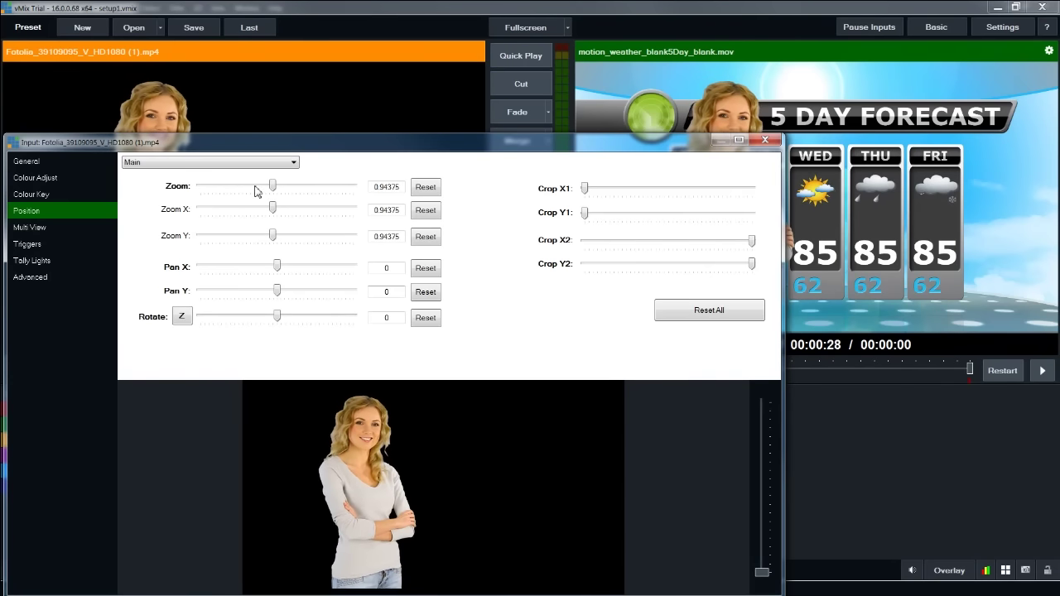
drag(333, 151, 399, 399)
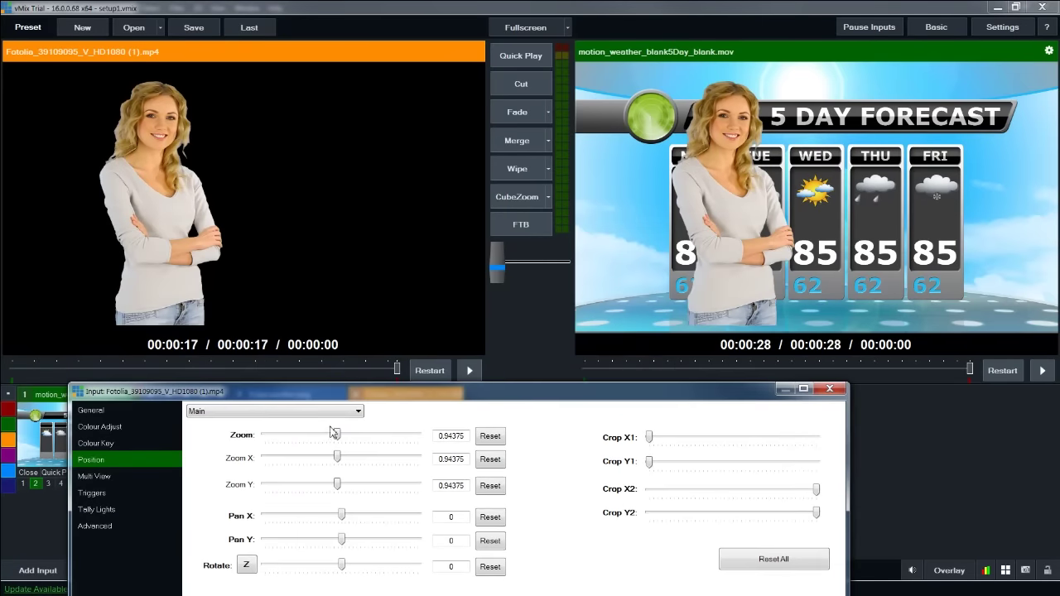
drag(331, 431, 335, 441)
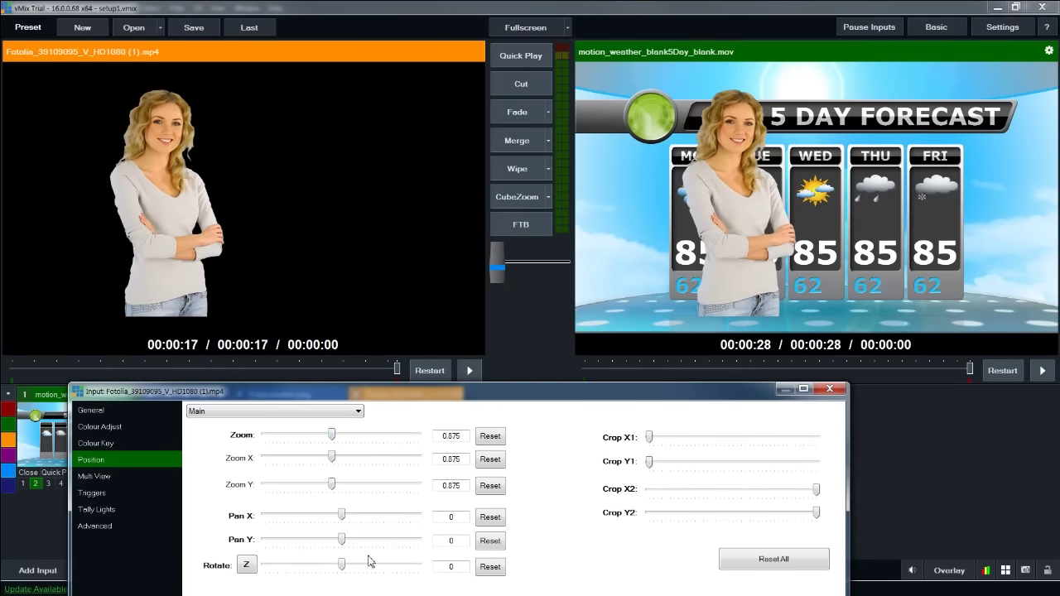
drag(345, 521, 337, 544)
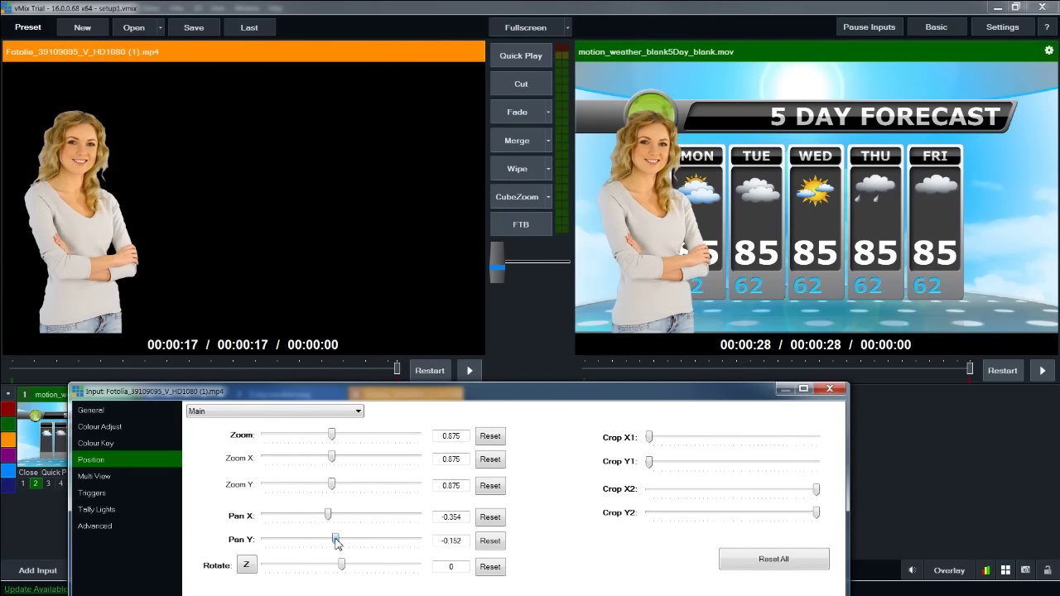
click(830, 389)
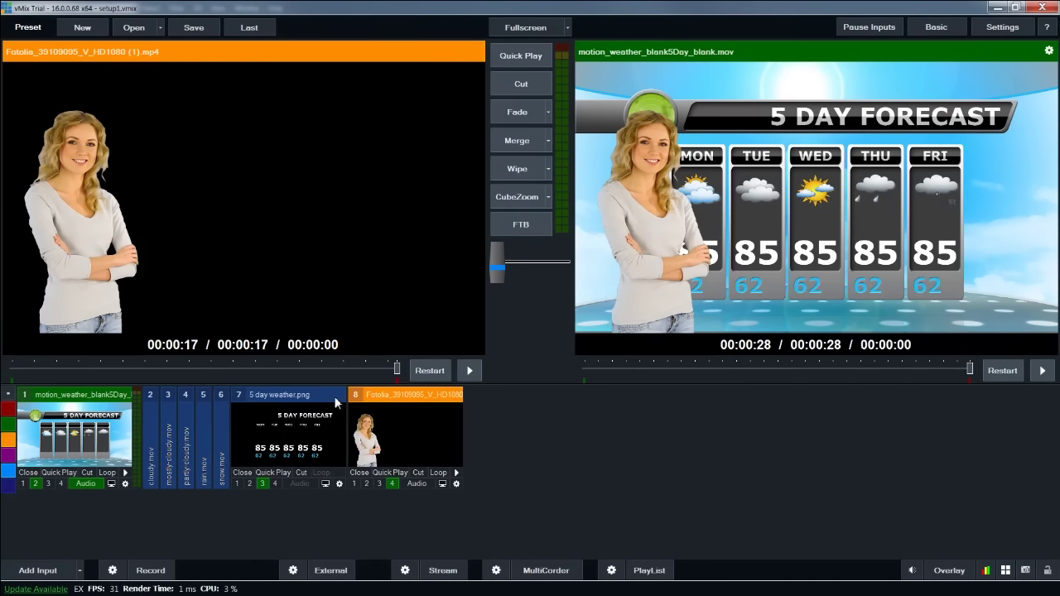
click(75, 435)
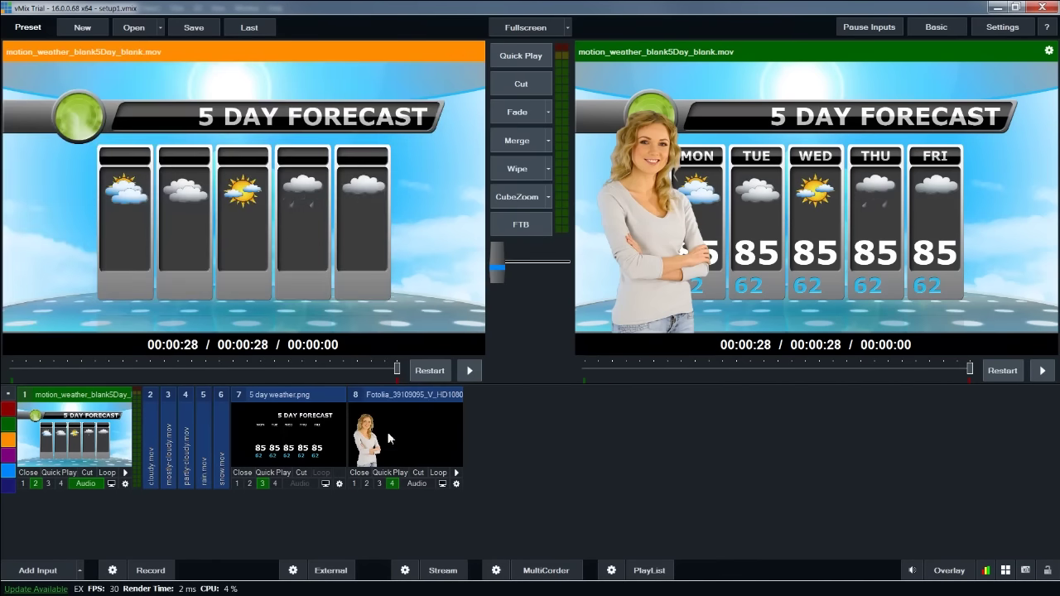
Step: Add a Blank virtual set as a new input 9
click(42, 573)
click(222, 390)
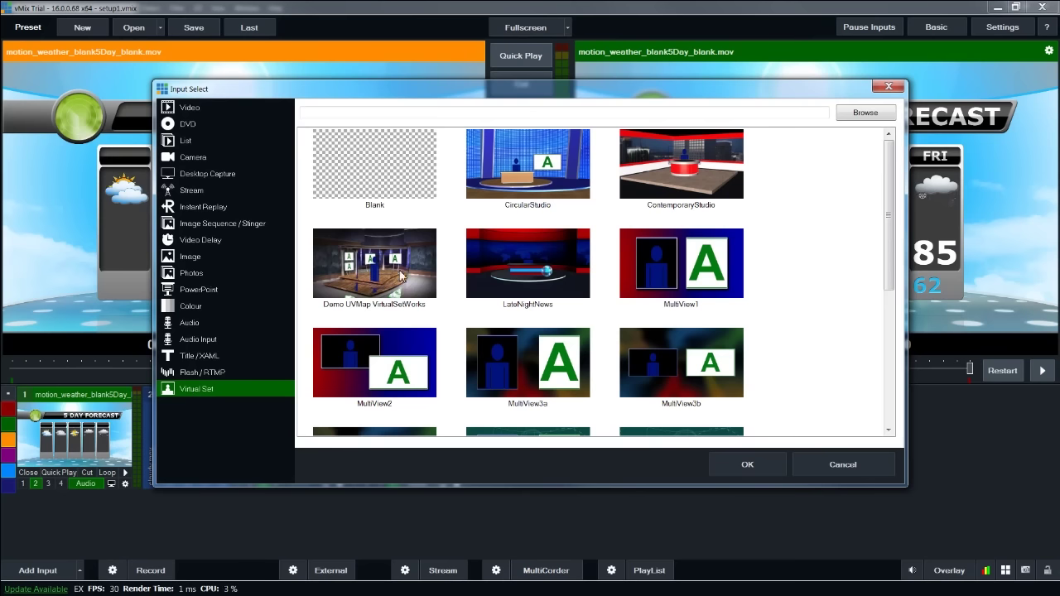
click(365, 170)
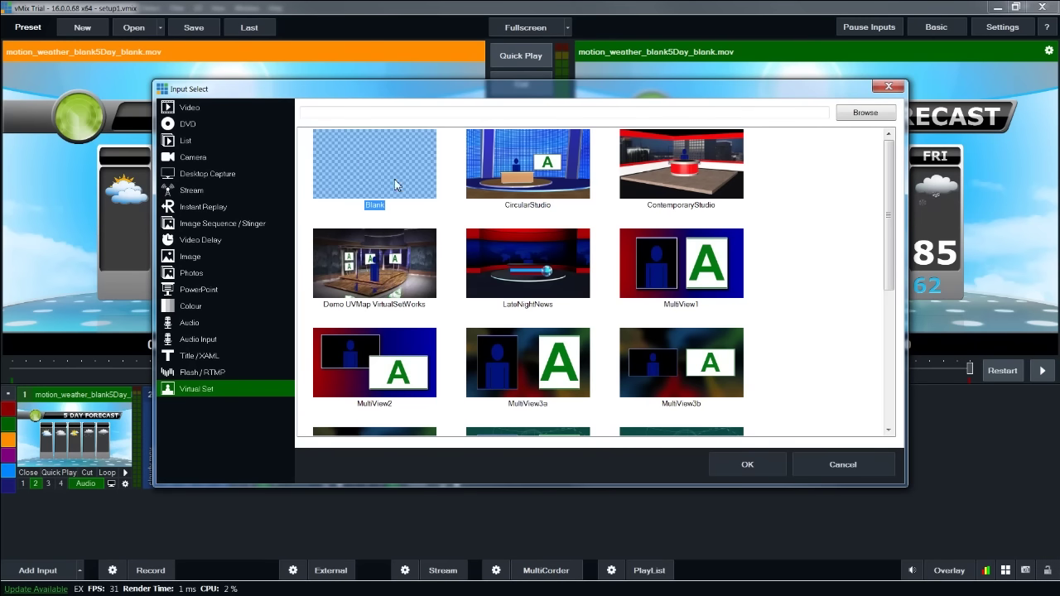
click(747, 465)
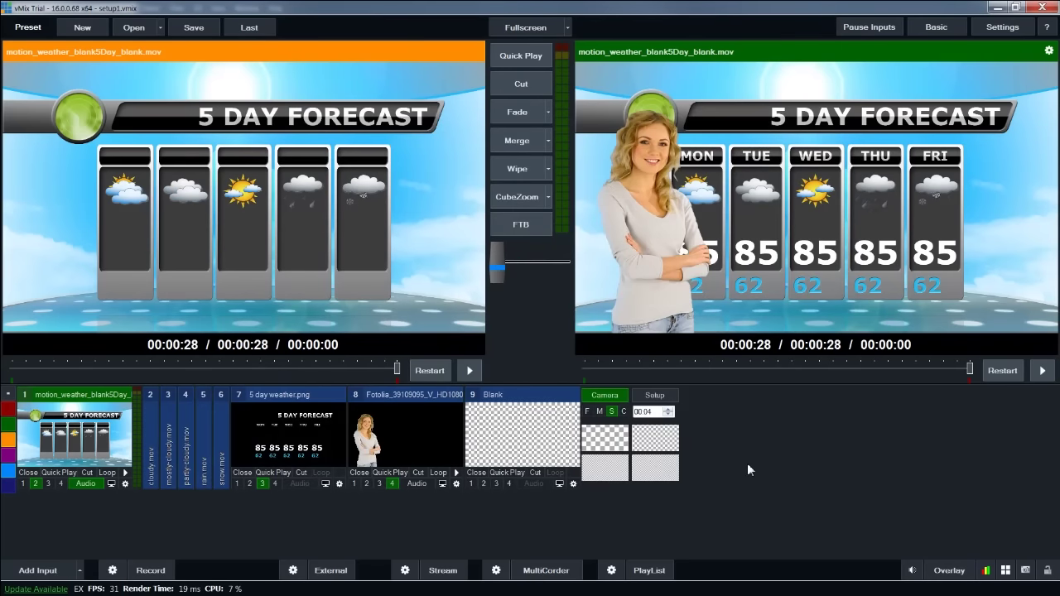
Step: Set the Blank input's background to motion_weather and Layer1 to 5 day weather.png
click(570, 472)
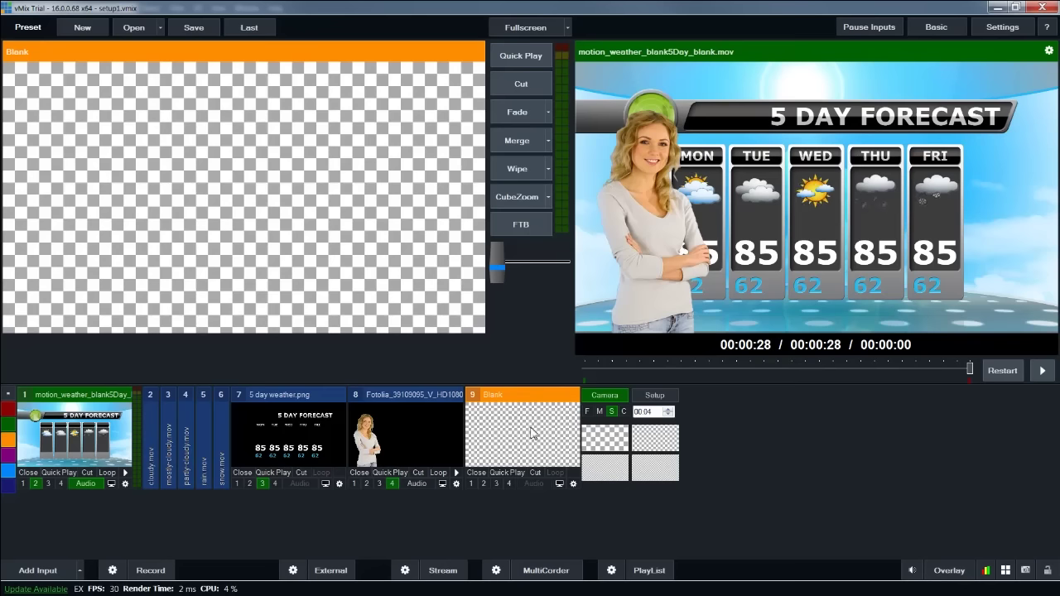
click(654, 395)
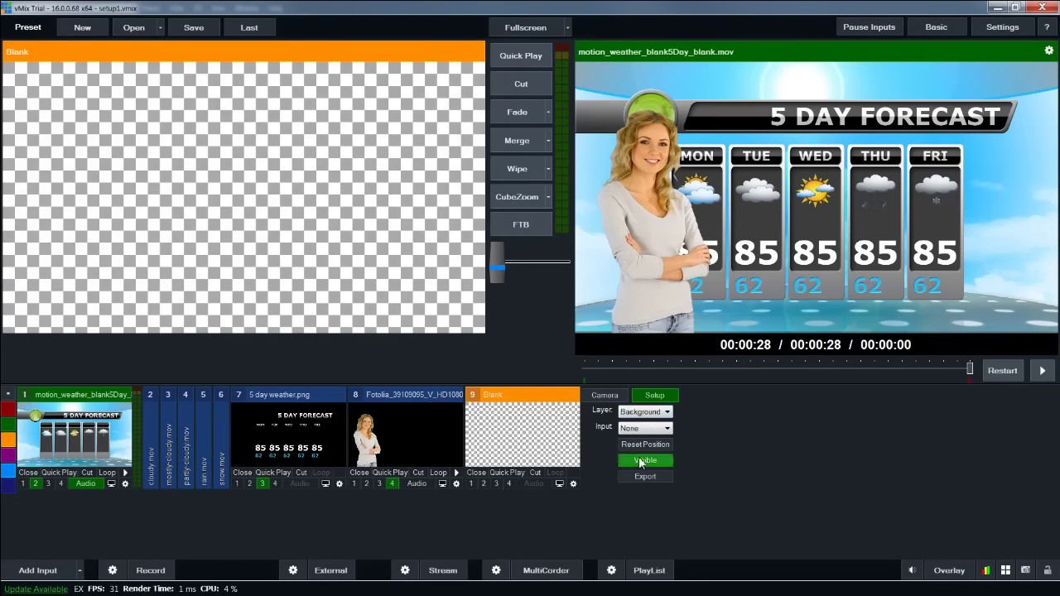
click(648, 430)
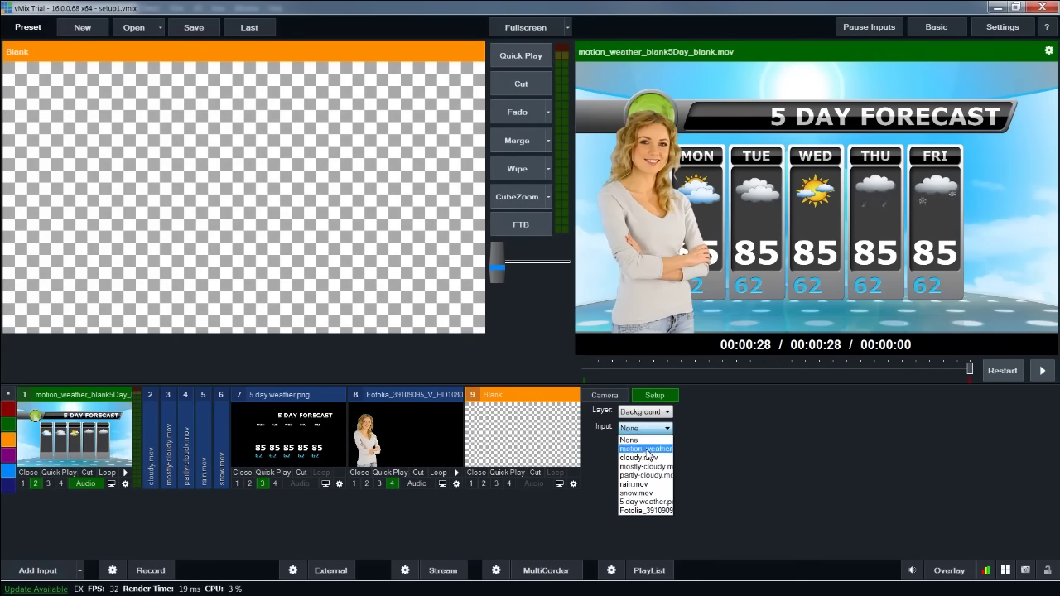
click(648, 449)
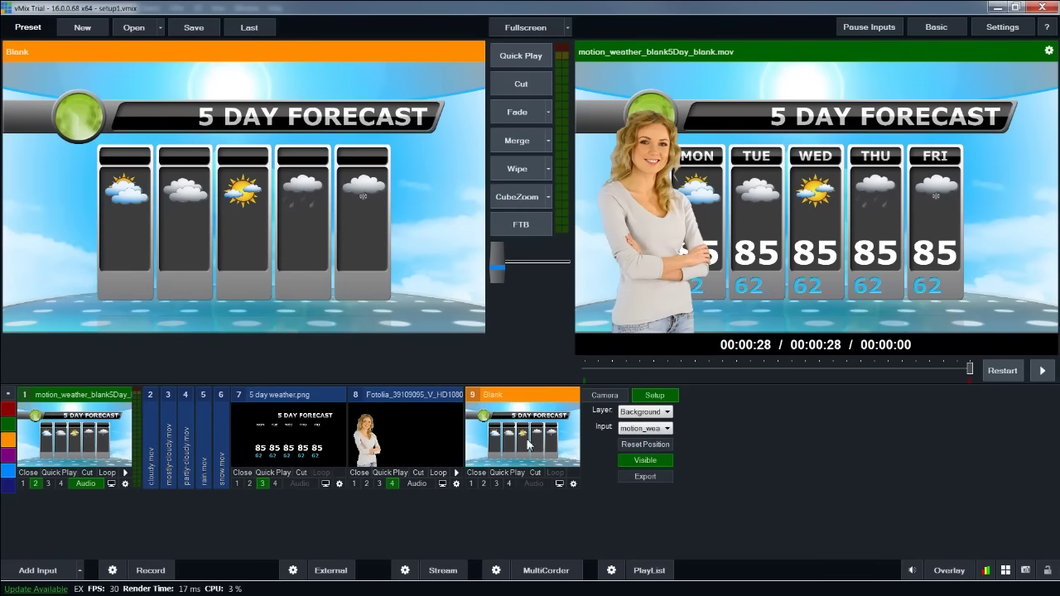
click(650, 419)
click(640, 434)
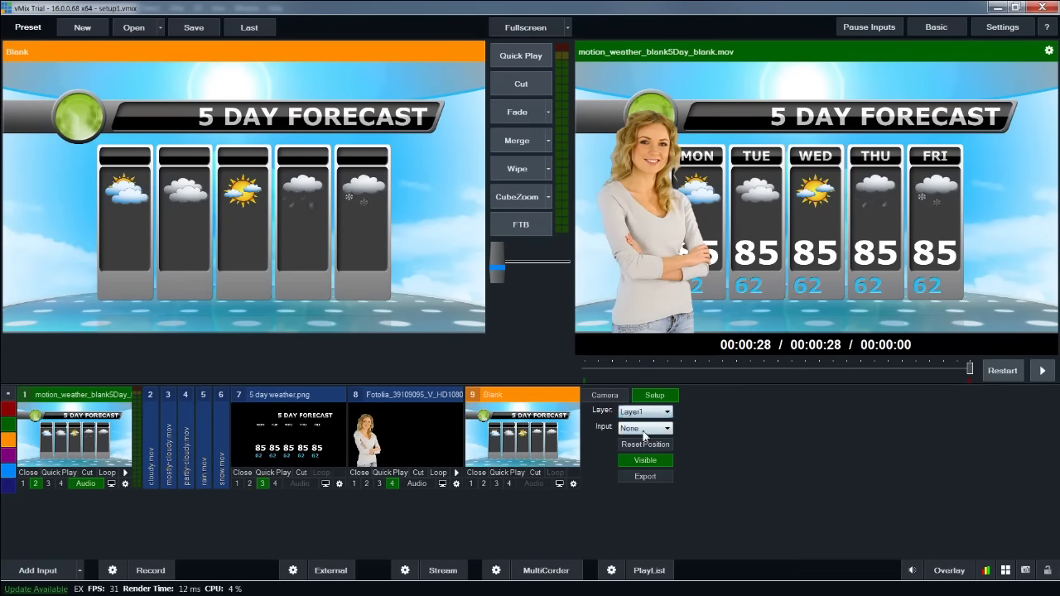
click(641, 431)
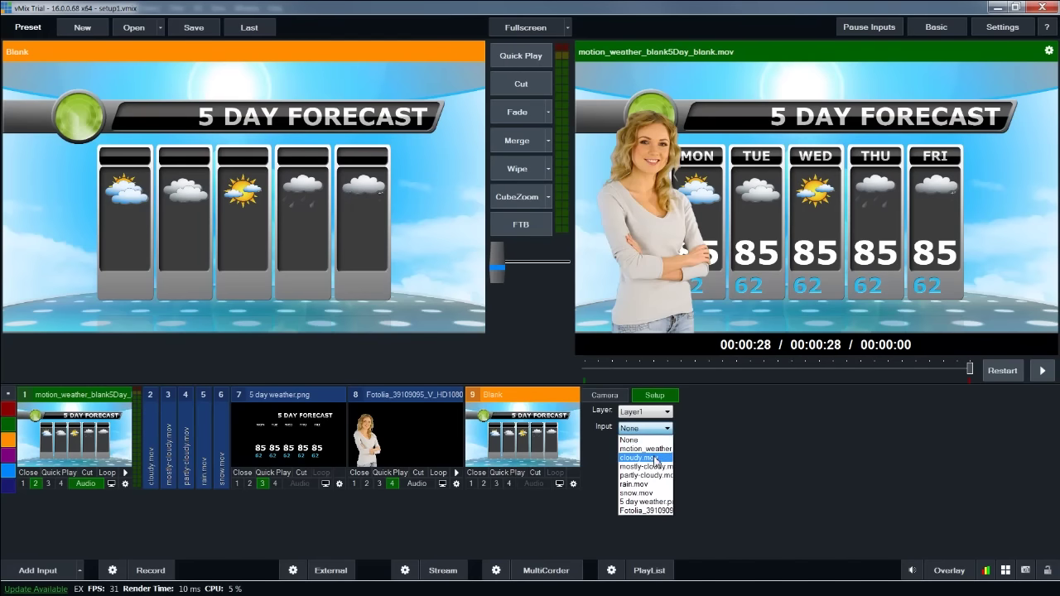
click(655, 502)
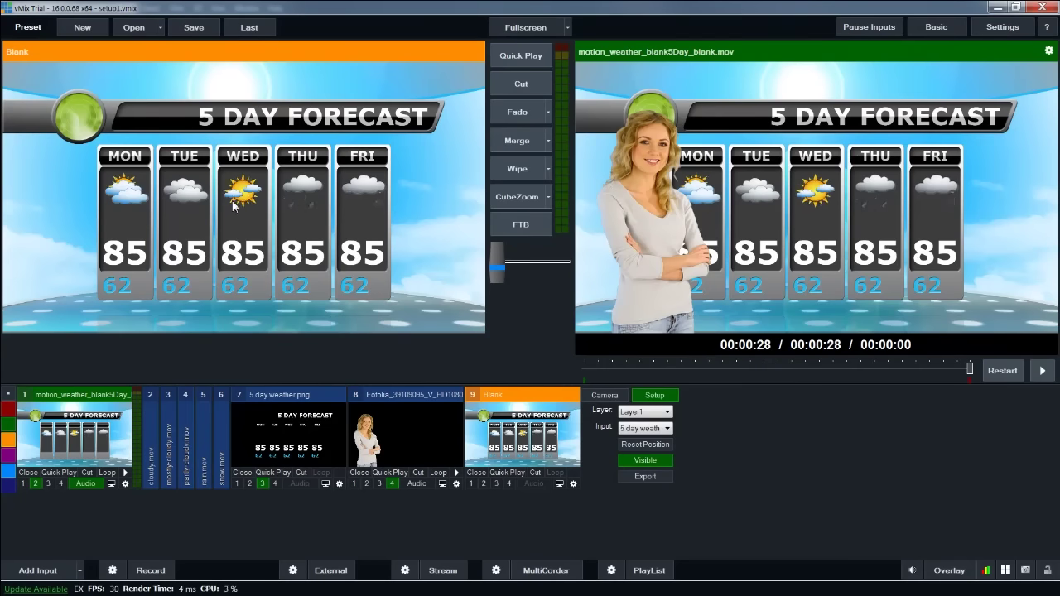
Step: Put the Fotolia presenter clip on Layer2 and fade the composed scene to Output
click(645, 411)
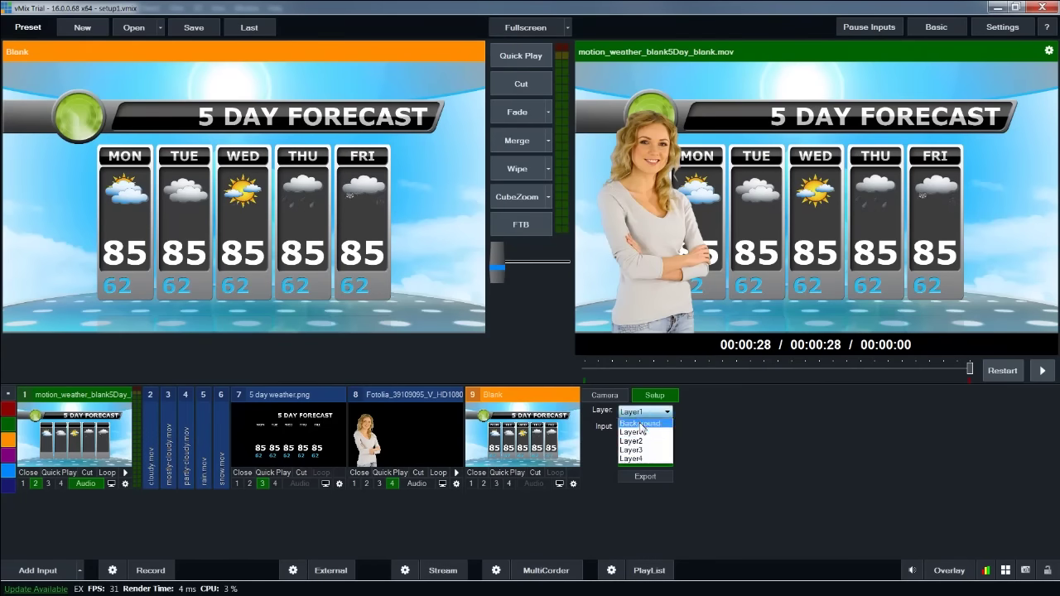
click(634, 441)
click(645, 428)
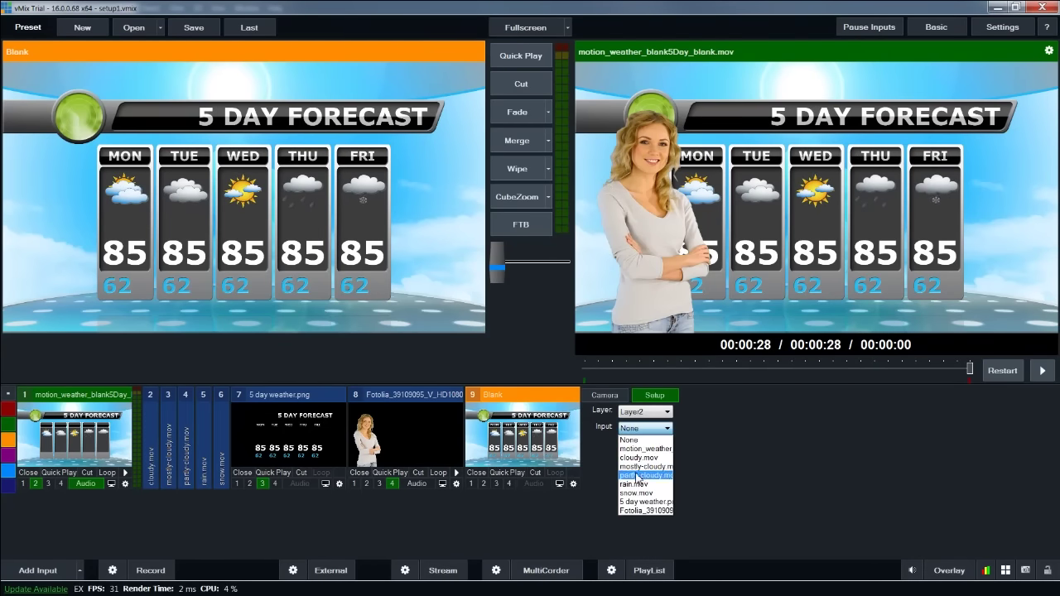
click(636, 511)
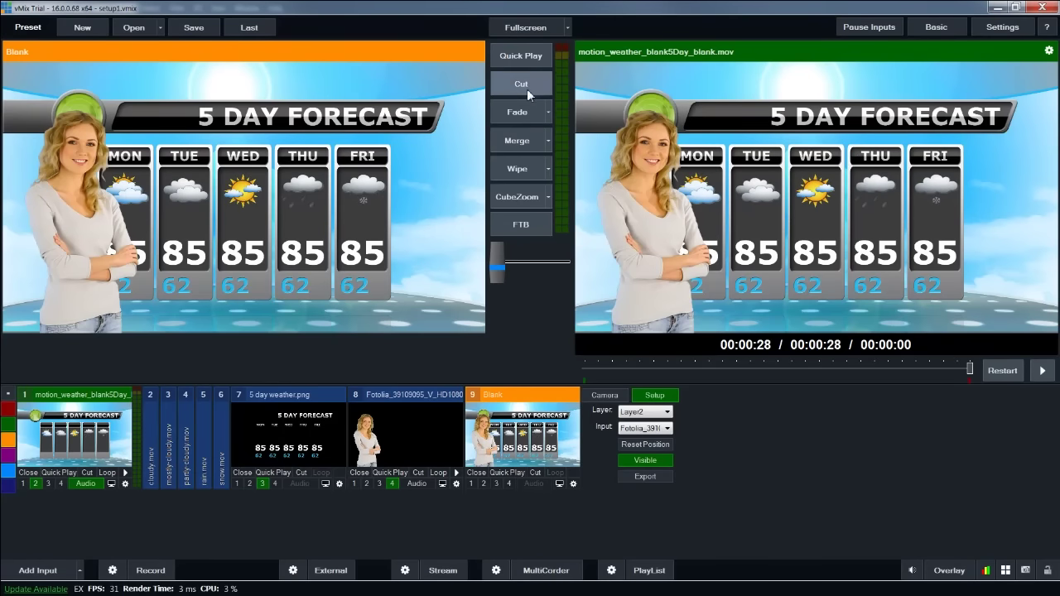
click(530, 119)
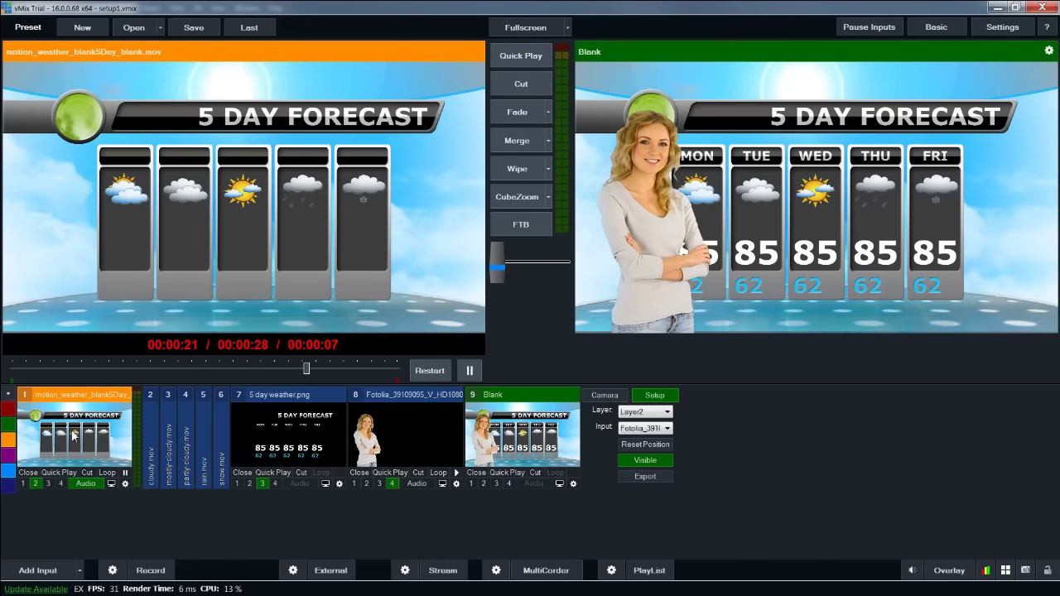
Step: Open and close the 5-day weather input's settings dialog
click(125, 484)
click(830, 389)
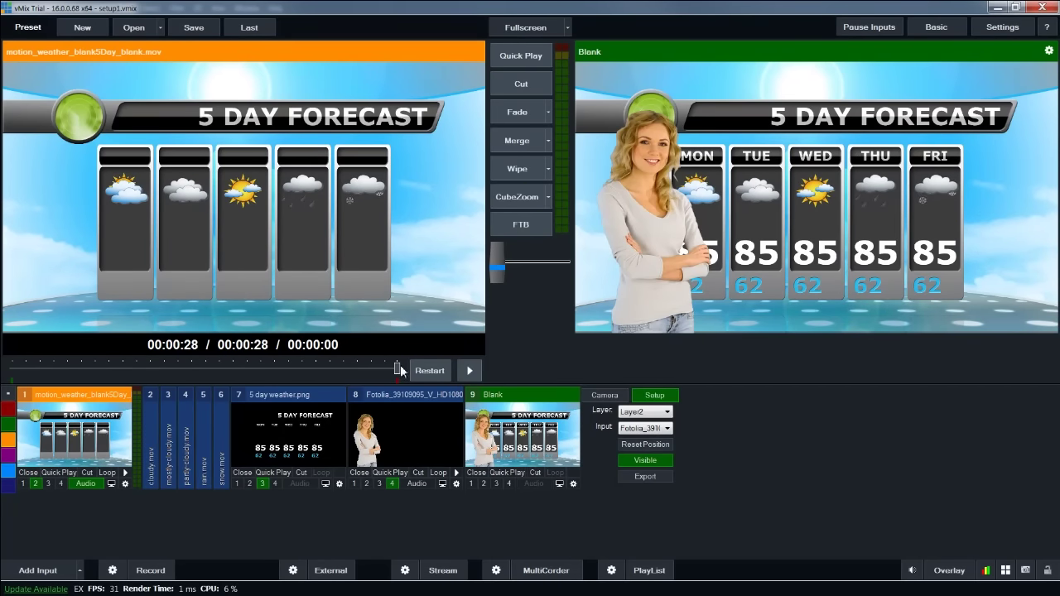
Step: Mark the 5-day weather clip's in point at 2 seconds, enable looping, and cue Blank in preview
drag(400, 370, 37, 368)
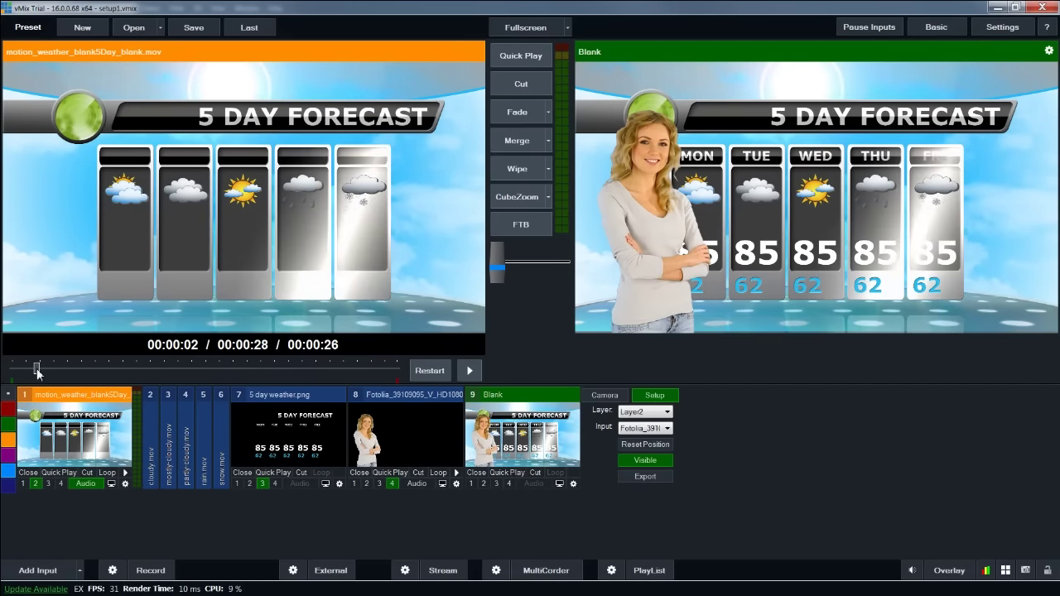
right_click(37, 368)
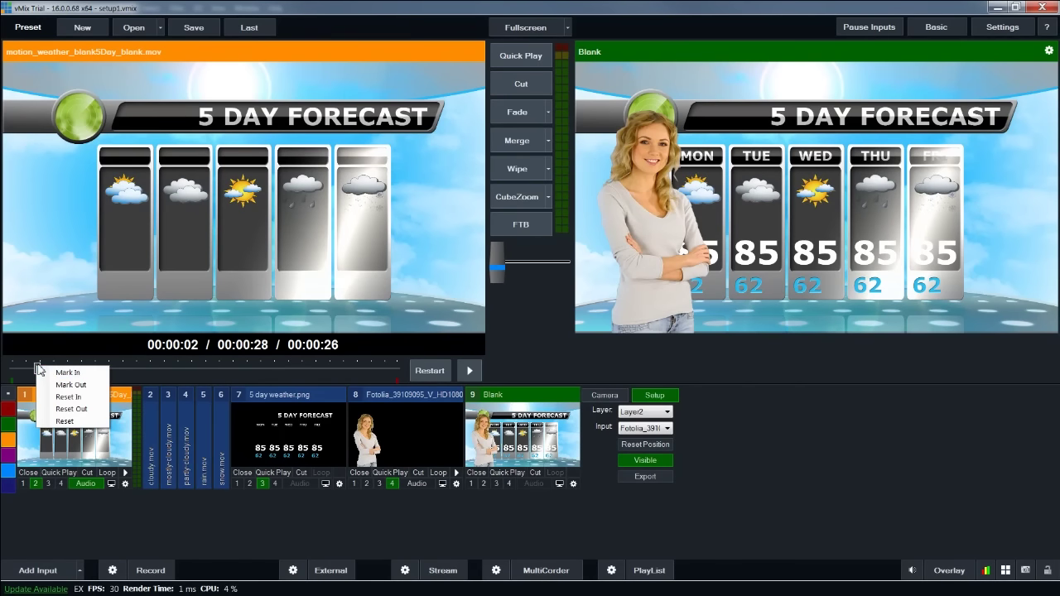
click(79, 375)
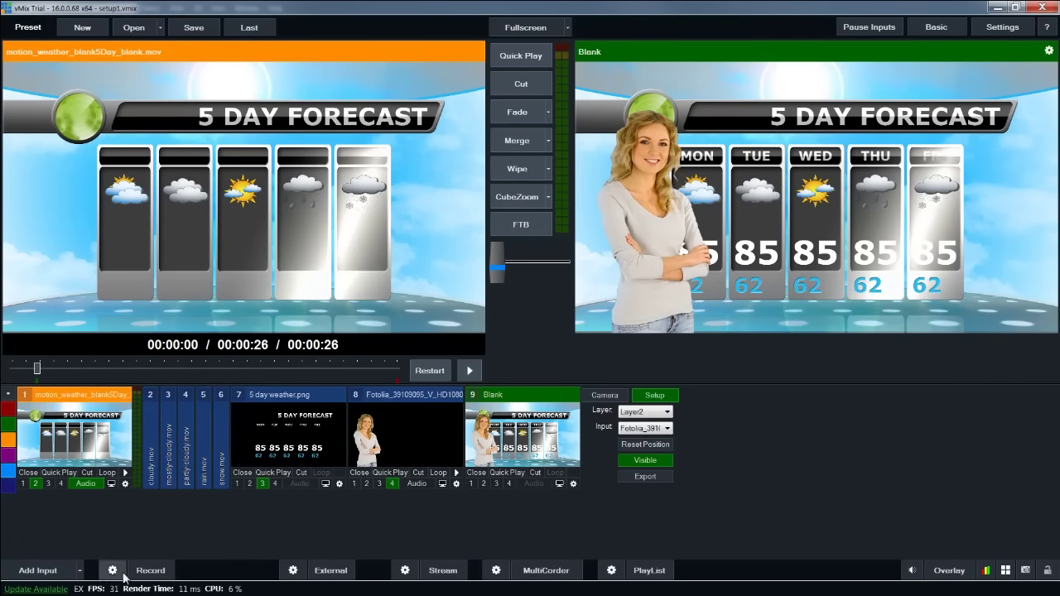
click(108, 474)
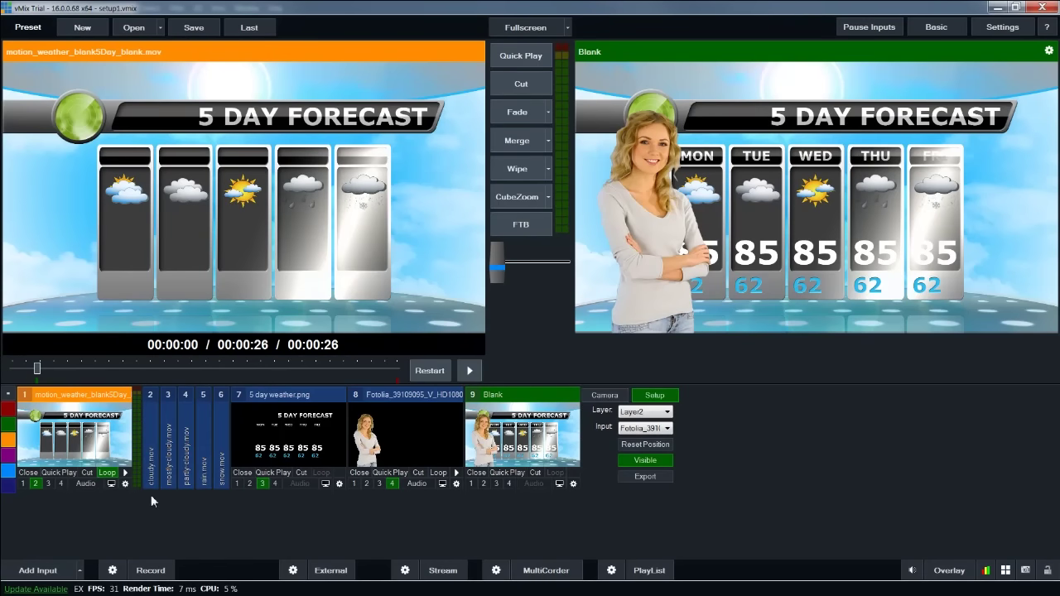
click(525, 431)
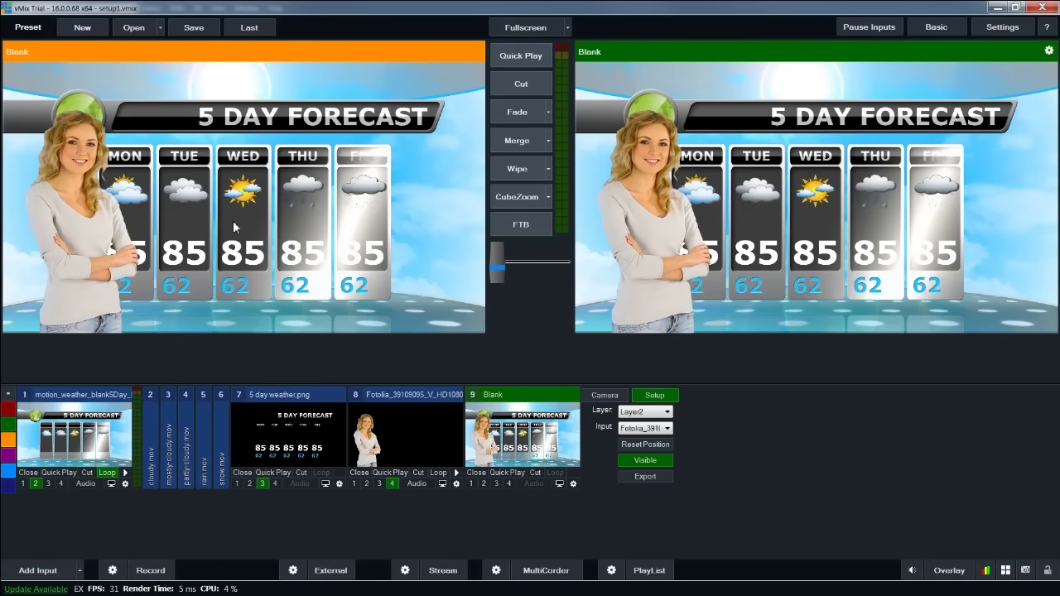
Step: Play the weather clip and presenter, then collapse inputs 1–8 into narrow tabs
click(516, 112)
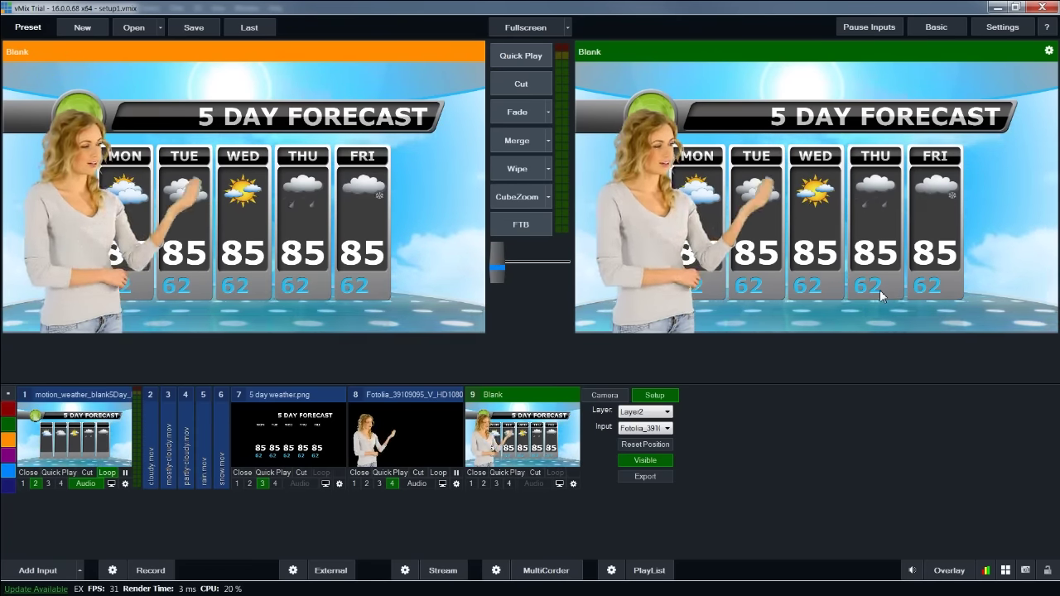
click(323, 400)
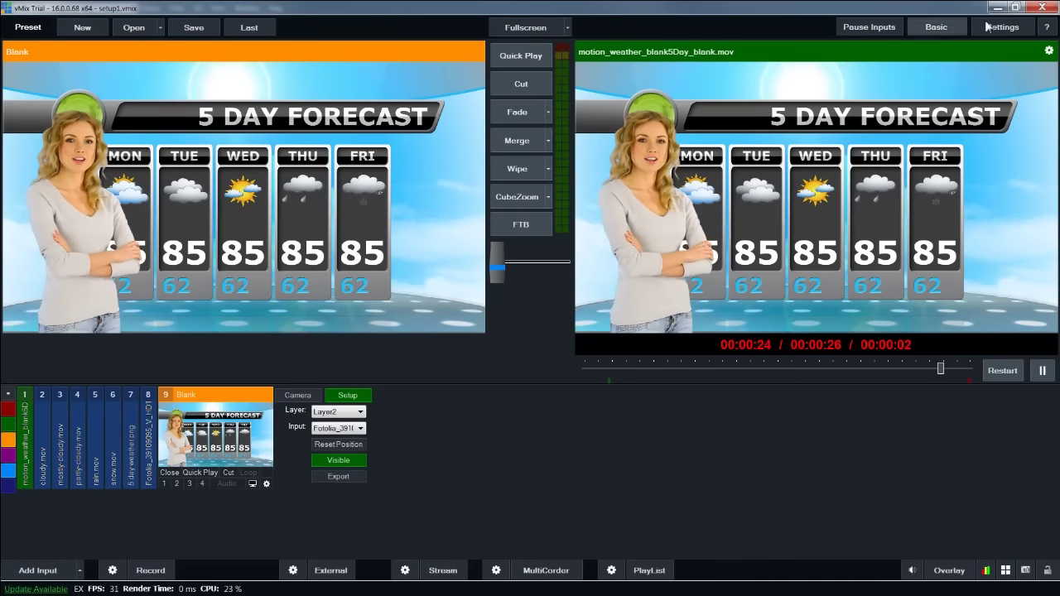
Step: Drag motion_comingUp.mov and motion_weather_blankToday.mov from Explorer into vMix as inputs 10 and 11
key(alt+Tab)
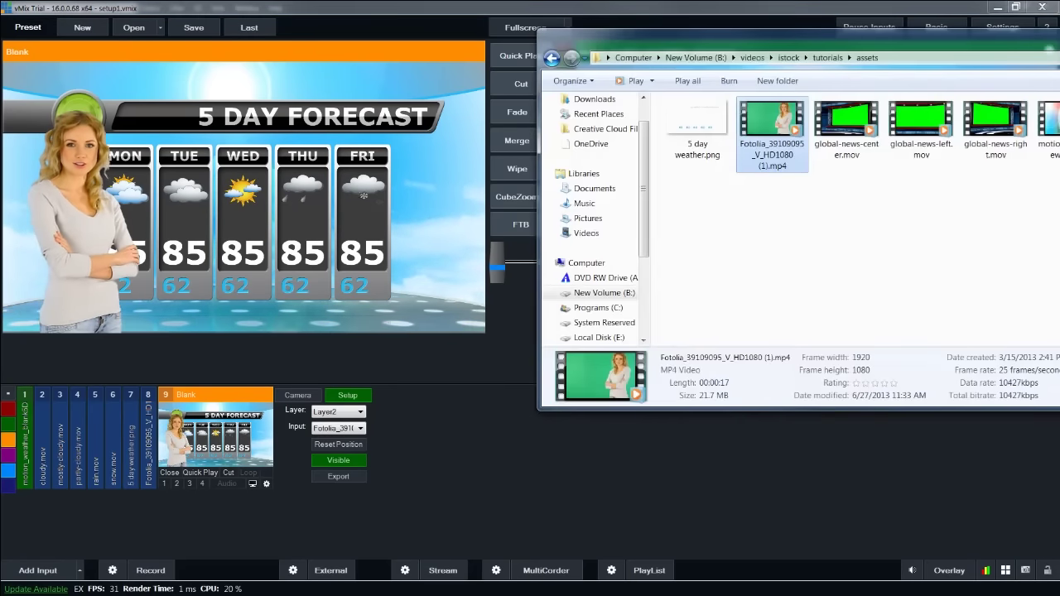
key(alt+Tab)
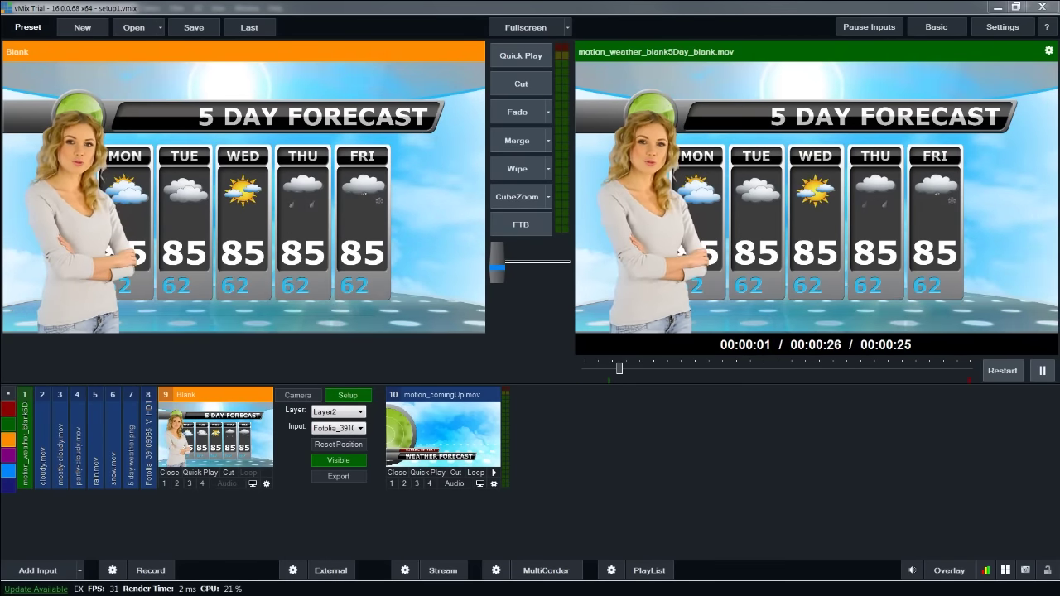
drag(603, 436, 602, 437)
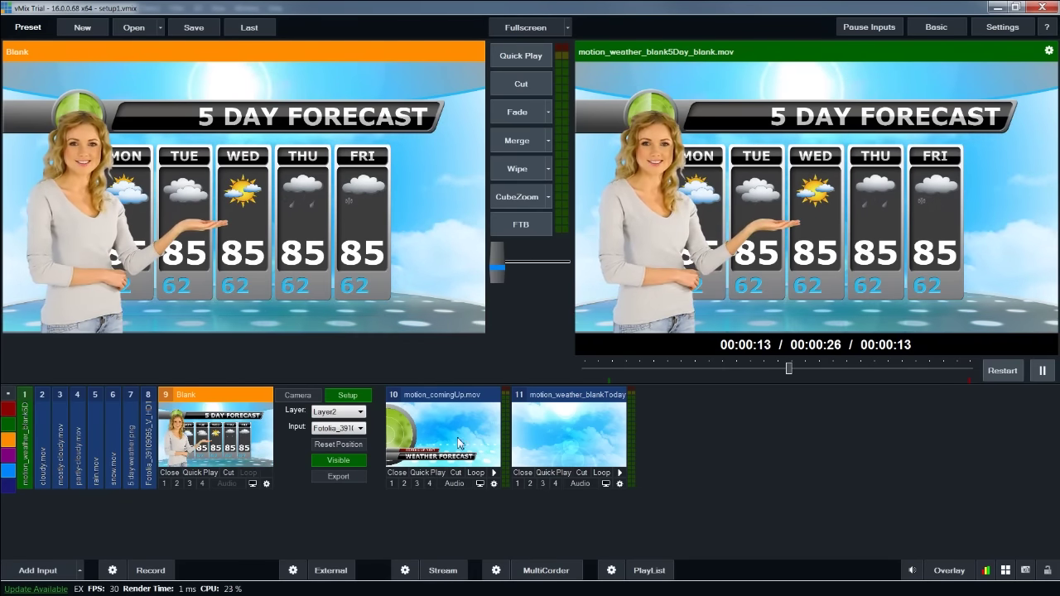
Step: Preview and play the coming-up and Today's Forecast clips, pause Today's on its title, then cue Blank
click(429, 455)
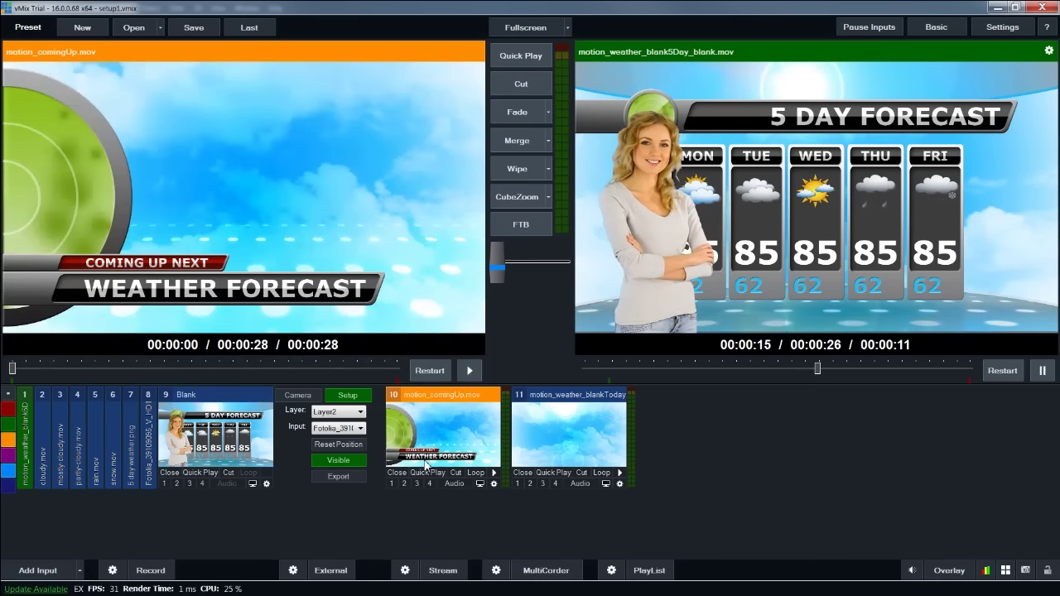
click(494, 473)
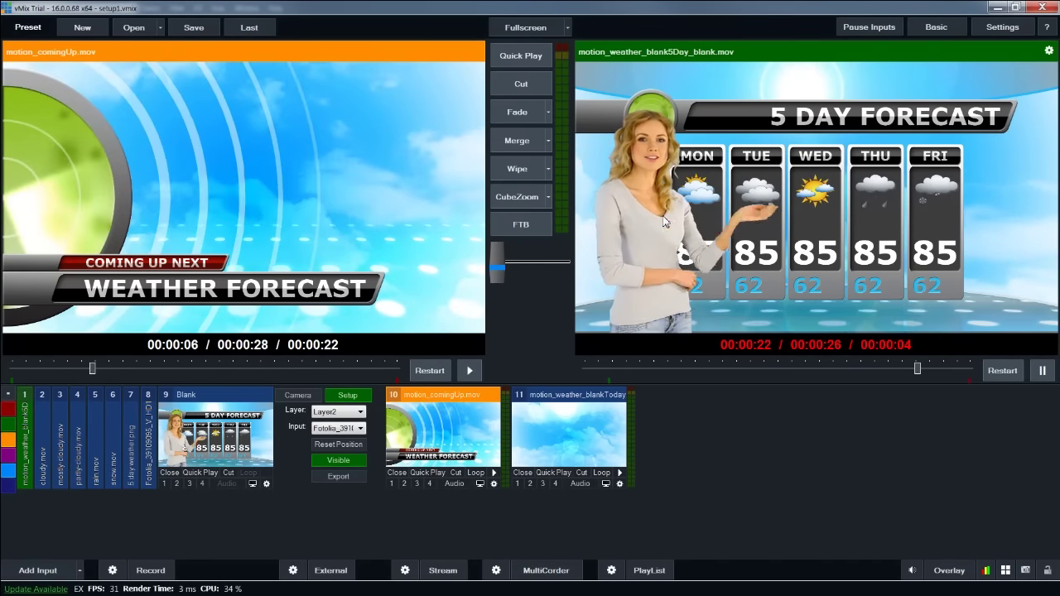
click(556, 439)
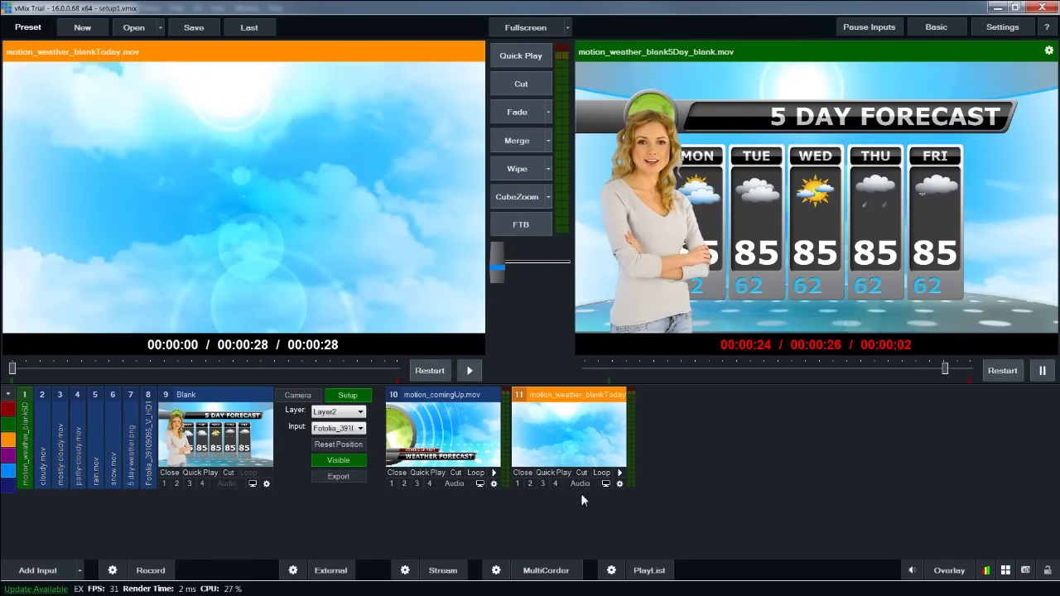
click(620, 473)
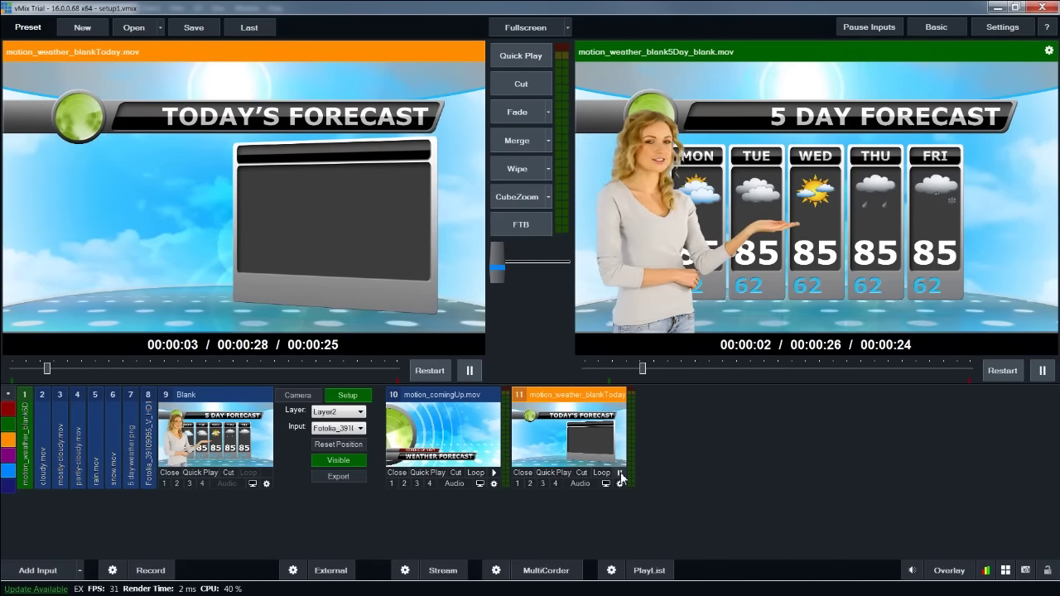
click(619, 473)
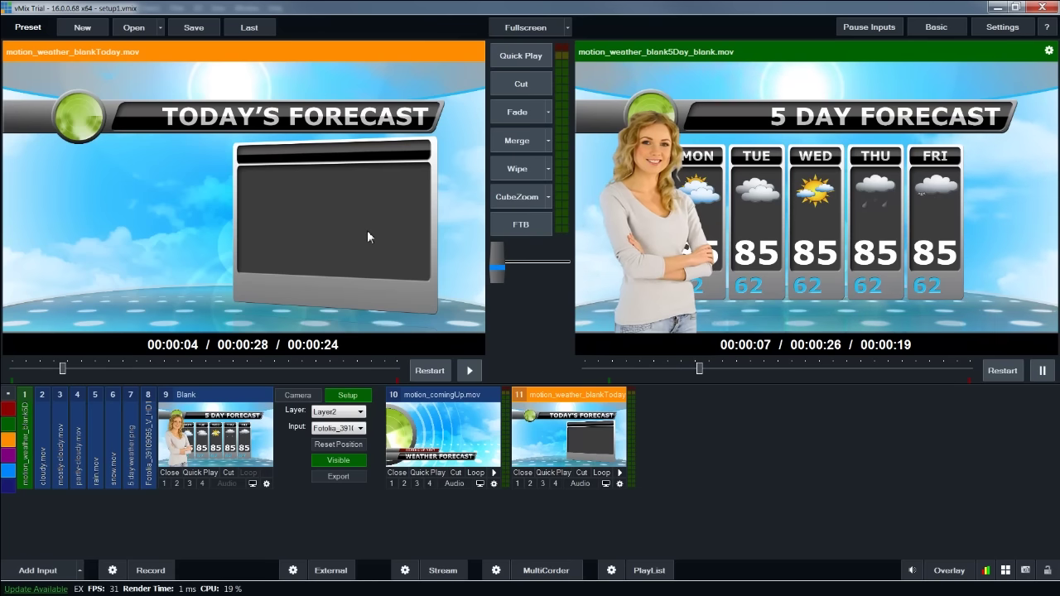
click(196, 477)
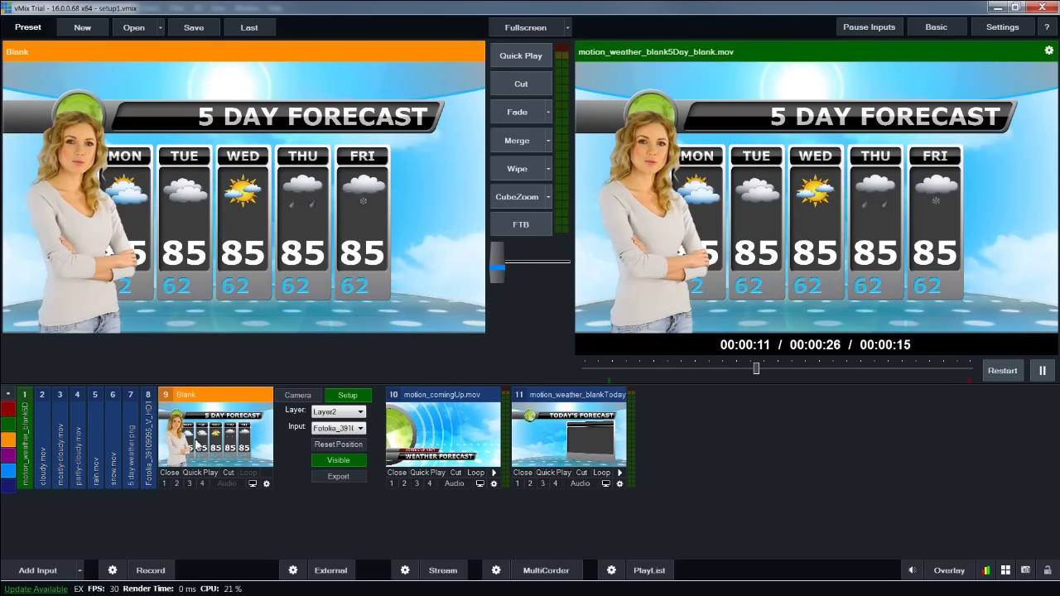
Step: Add a Blank virtual set as new input 12
click(37, 572)
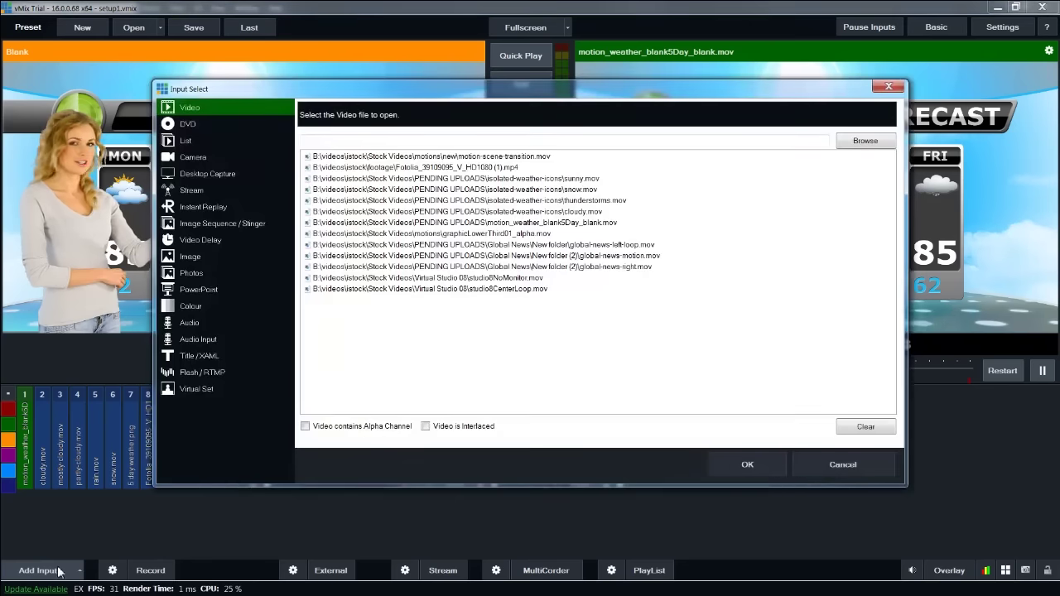
click(192, 390)
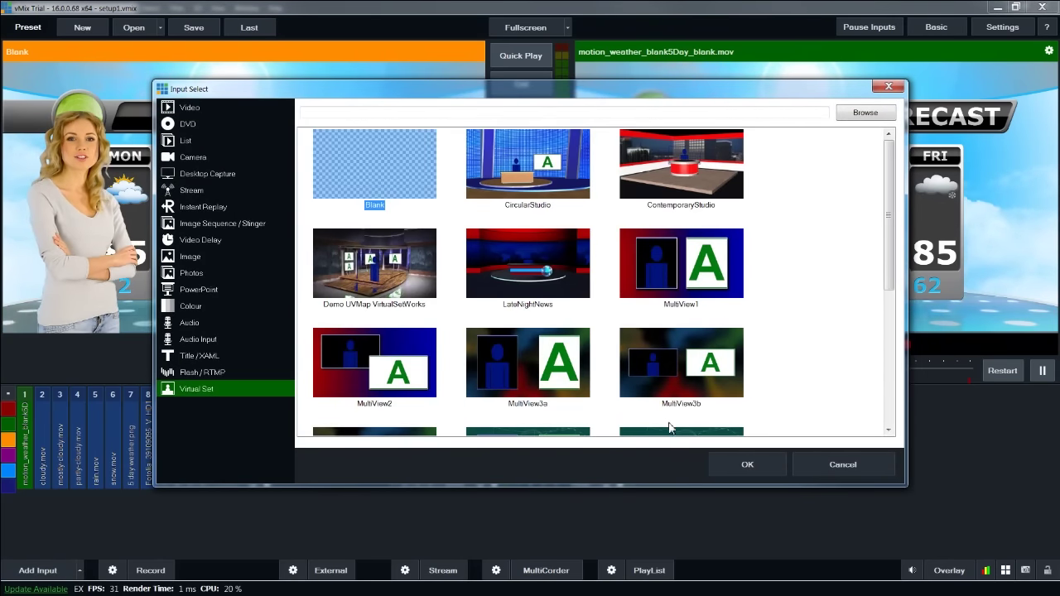
click(738, 466)
click(826, 411)
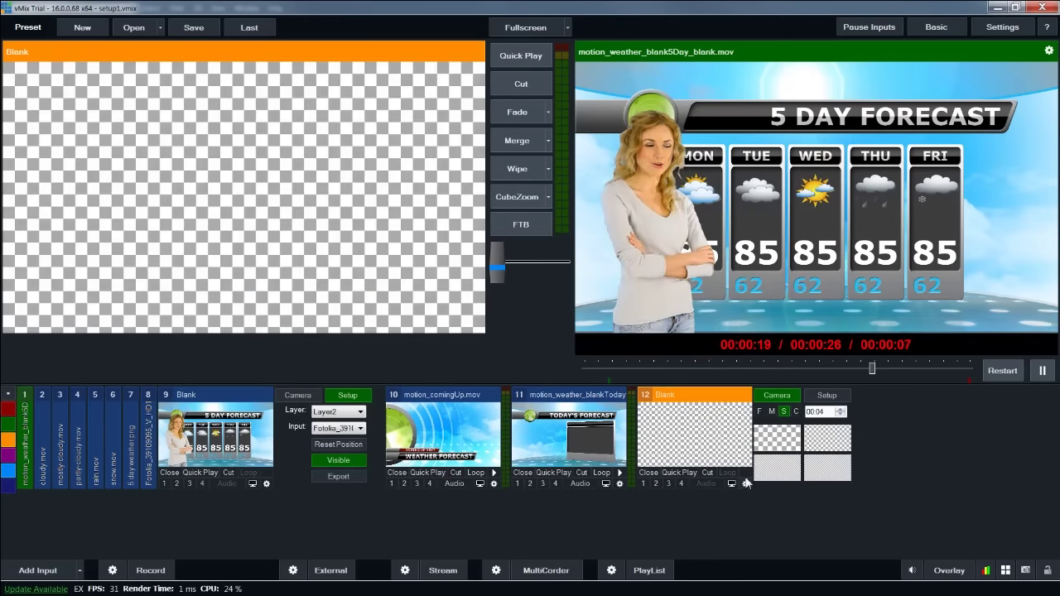
Step: Give input 12 the Today weather video as background and the Fotolia presenter clip on Layer1
click(827, 395)
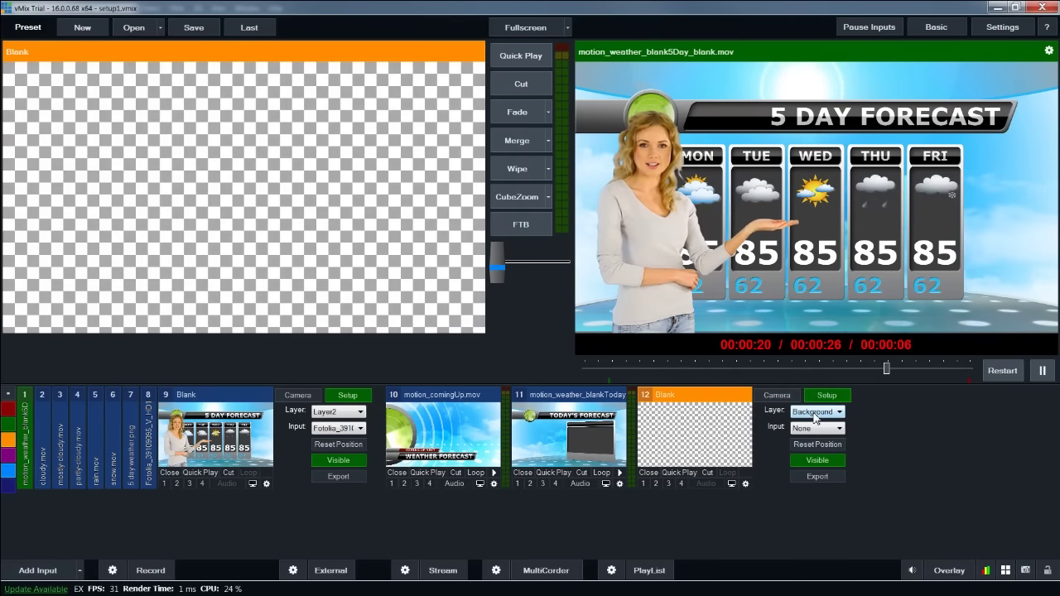
click(815, 428)
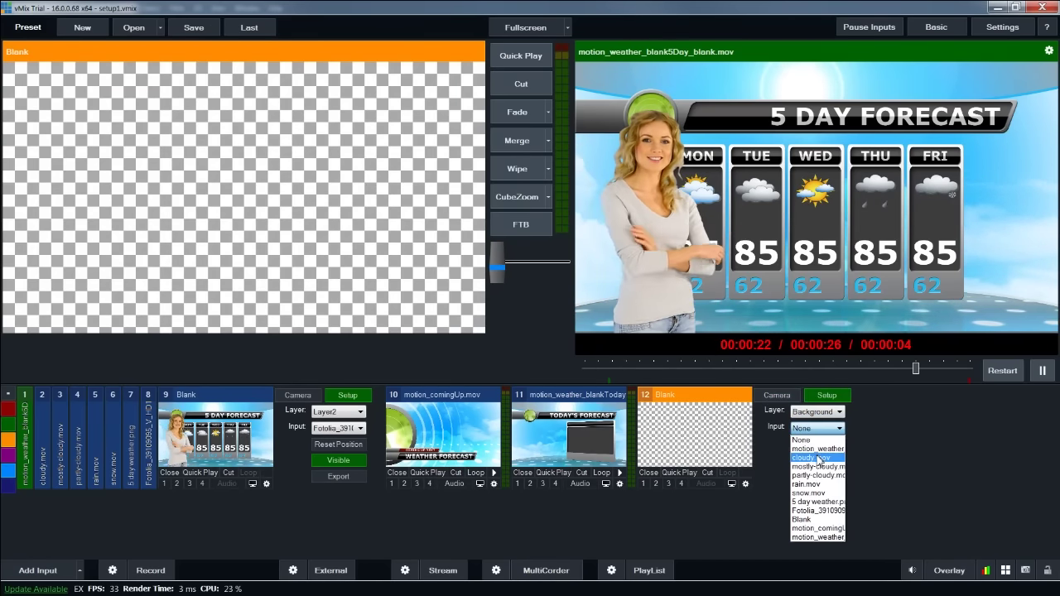
click(819, 537)
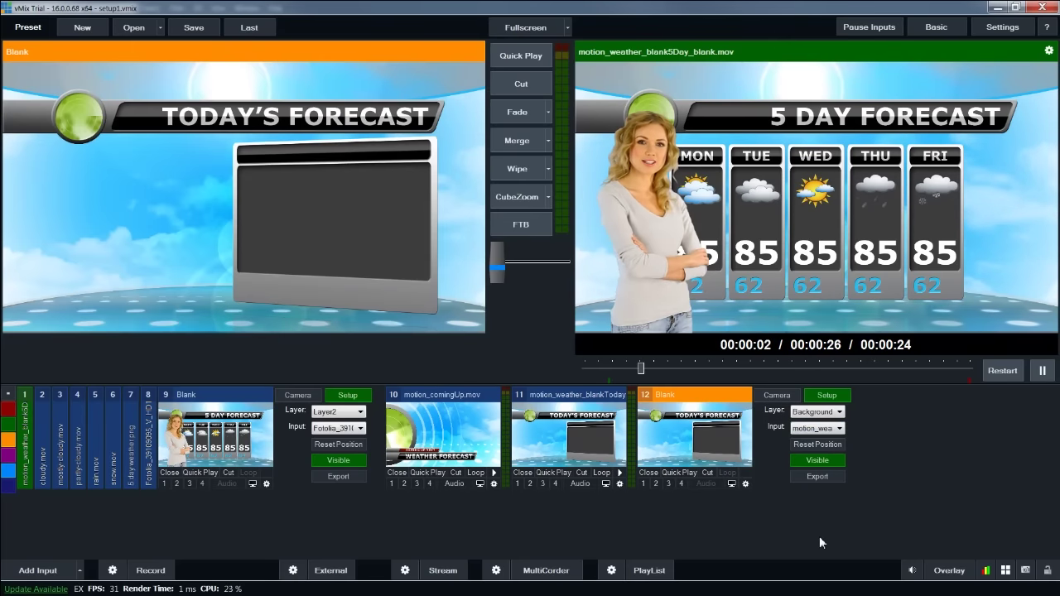
click(817, 412)
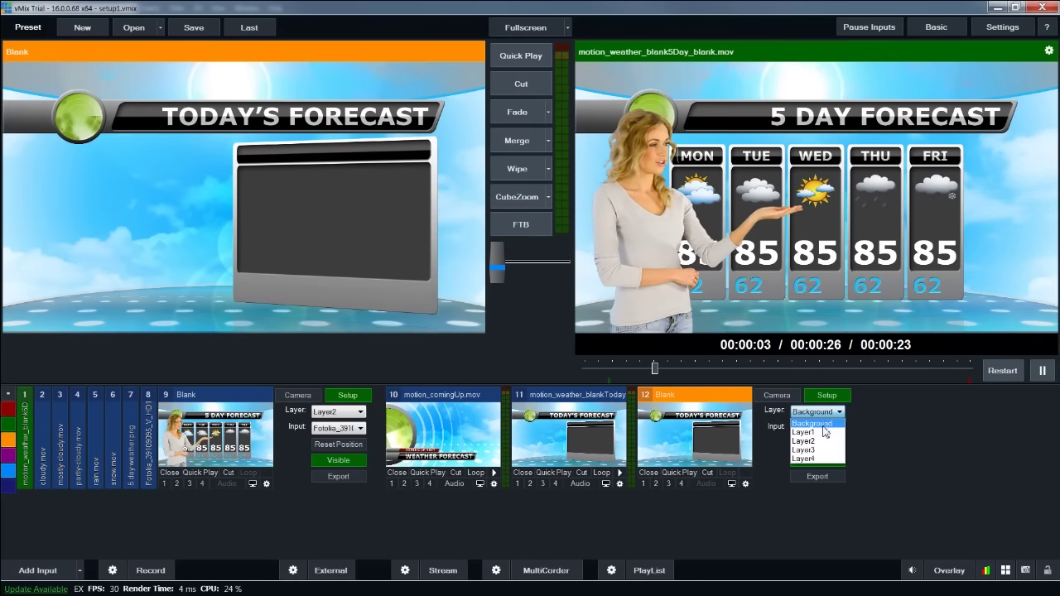
click(825, 432)
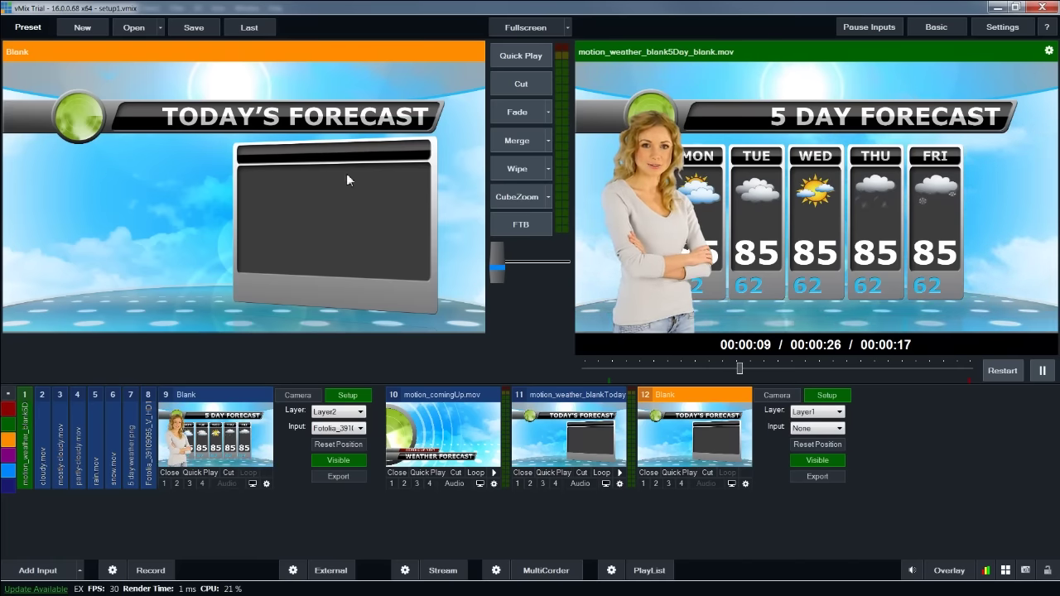
click(817, 428)
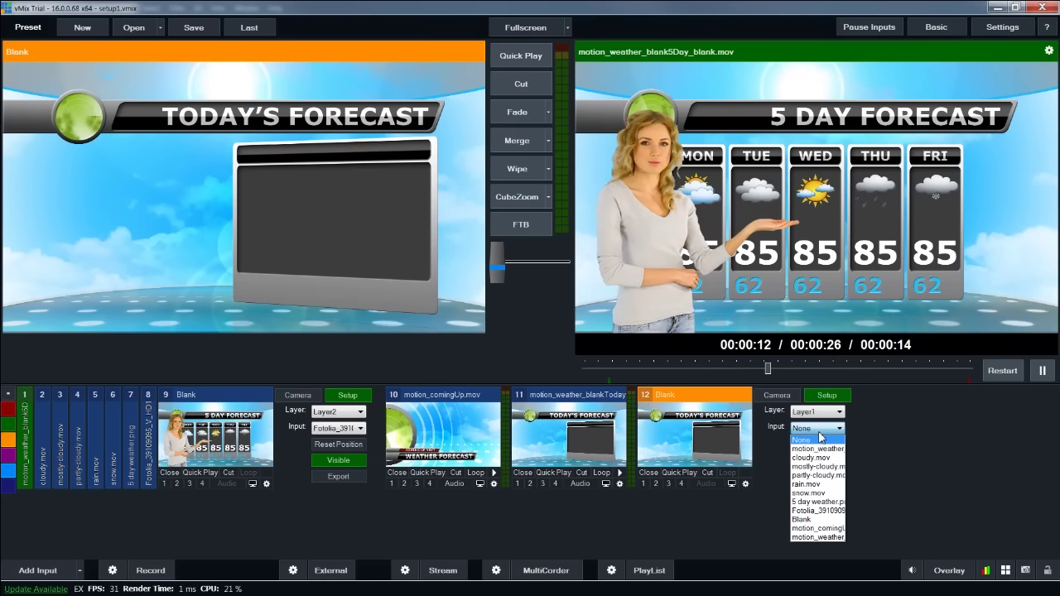
click(815, 511)
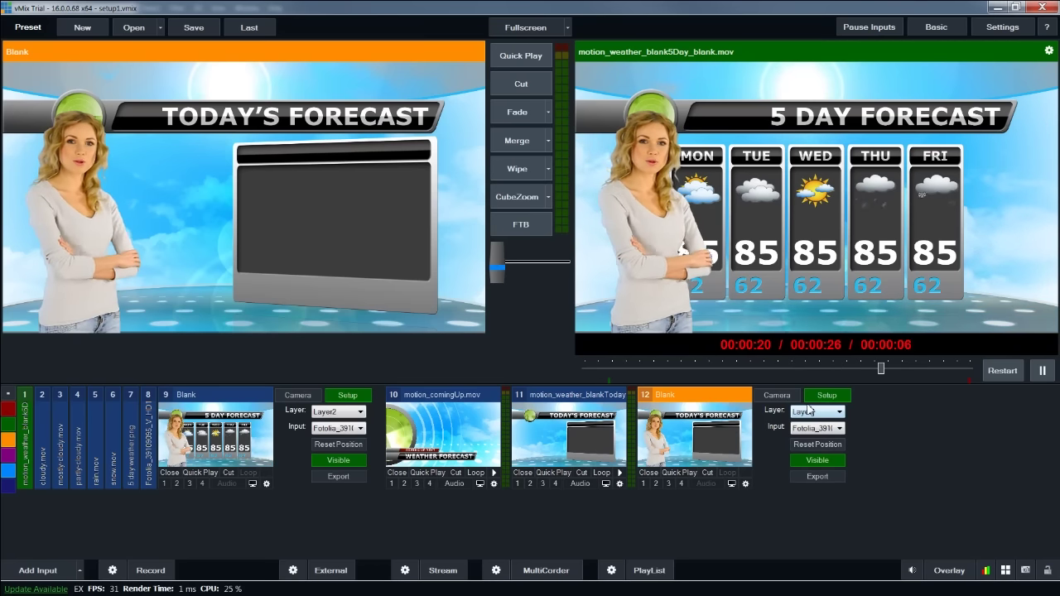
Step: Rename input 12 from Blank to 'Today's Forecast'
click(747, 486)
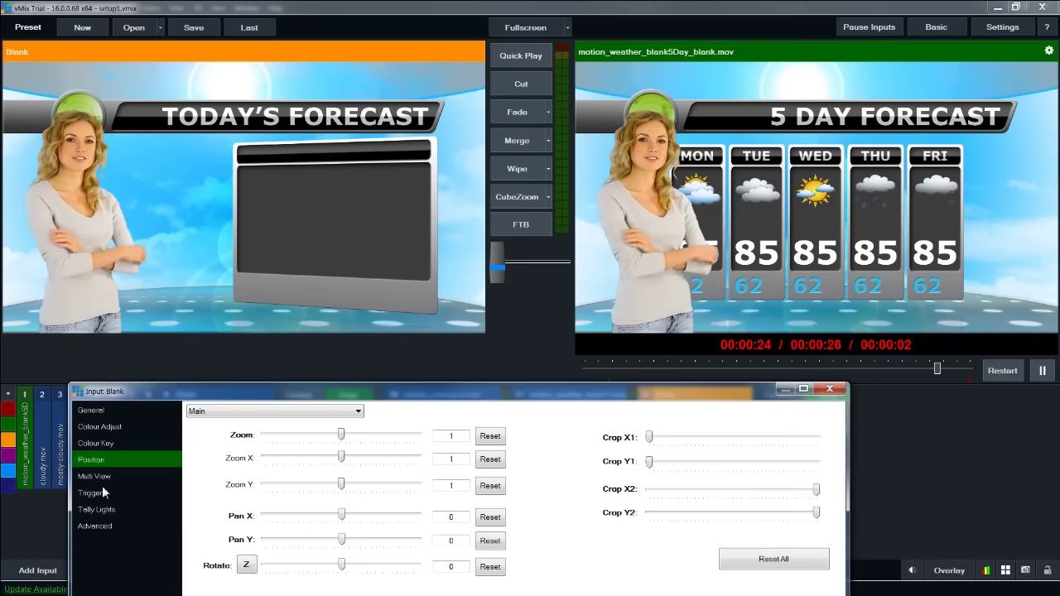
click(98, 409)
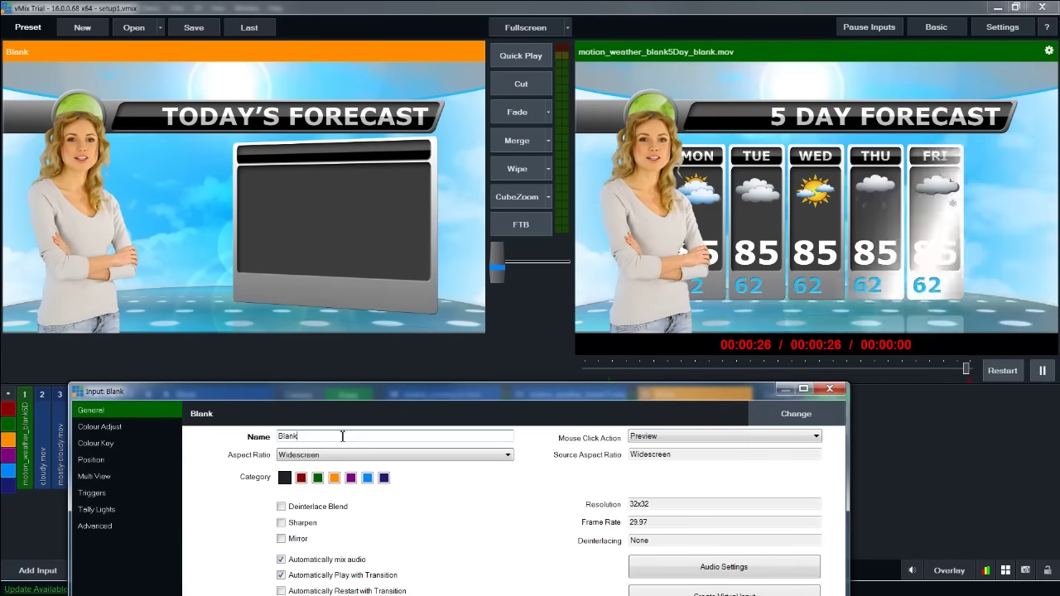
drag(343, 436, 222, 436)
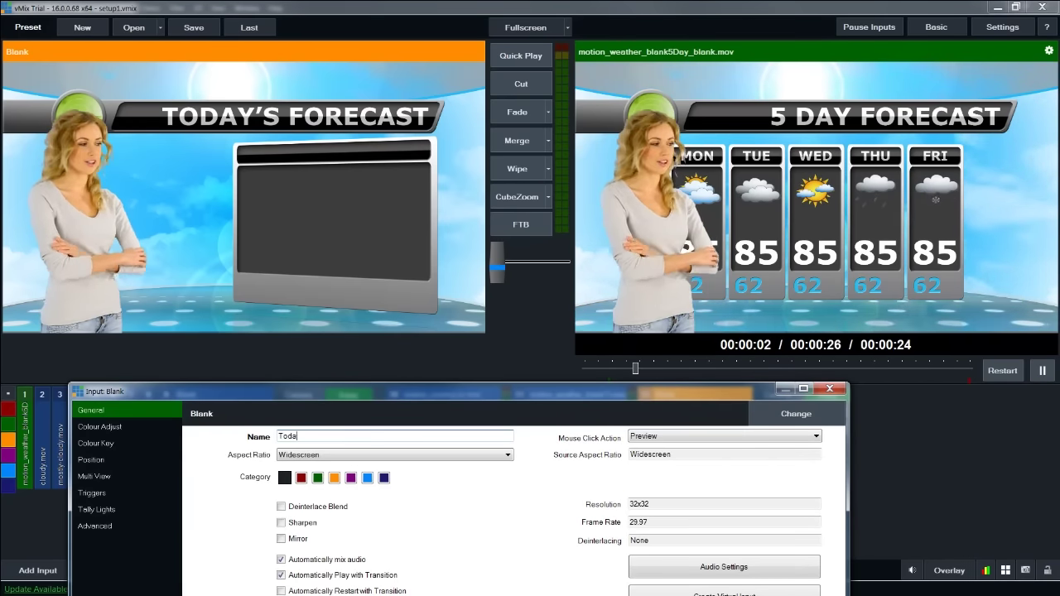
text(Today's Forecast)
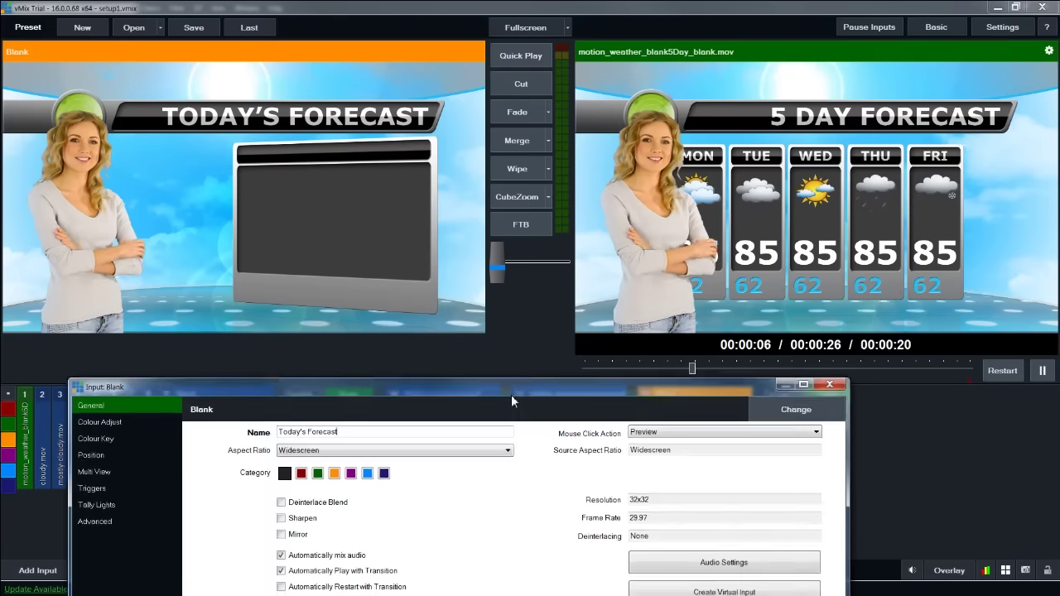
drag(511, 391, 518, 324)
click(834, 323)
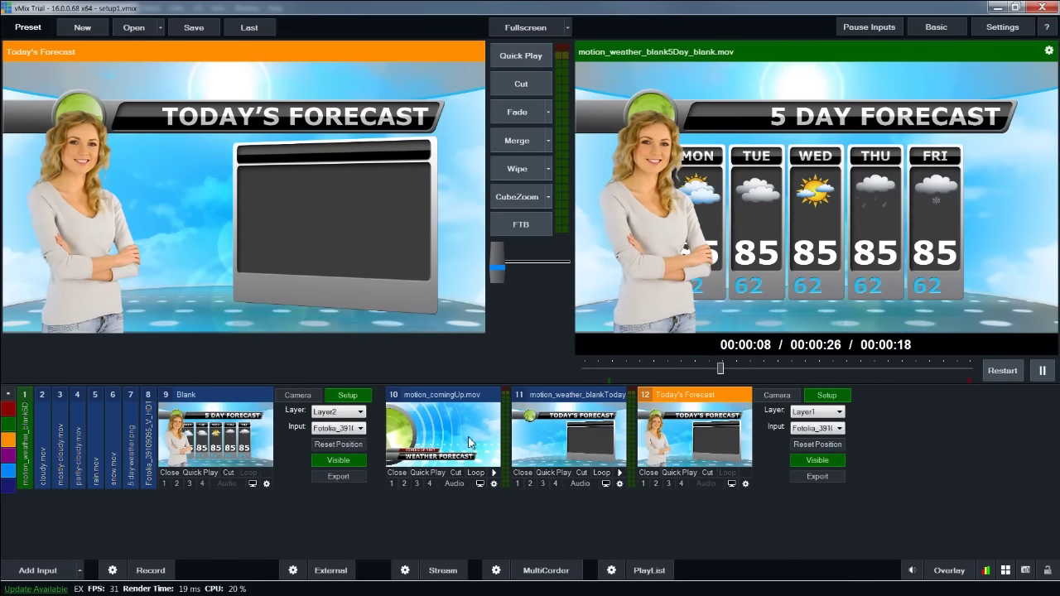
Step: Rename input 10 to 'Leader Graphic', correcting the typo
click(495, 485)
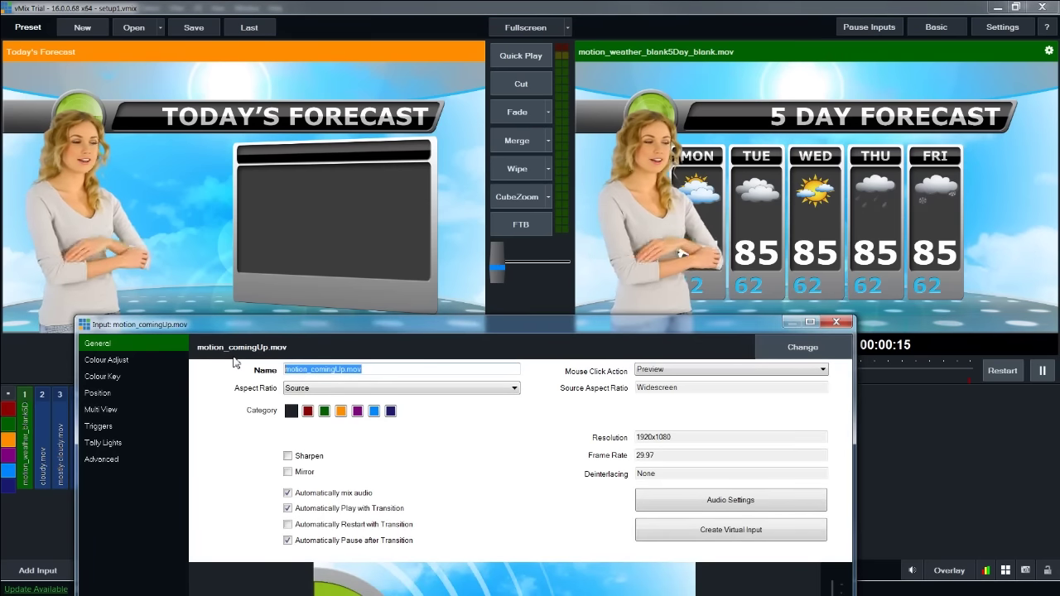
text(Leader Gaph)
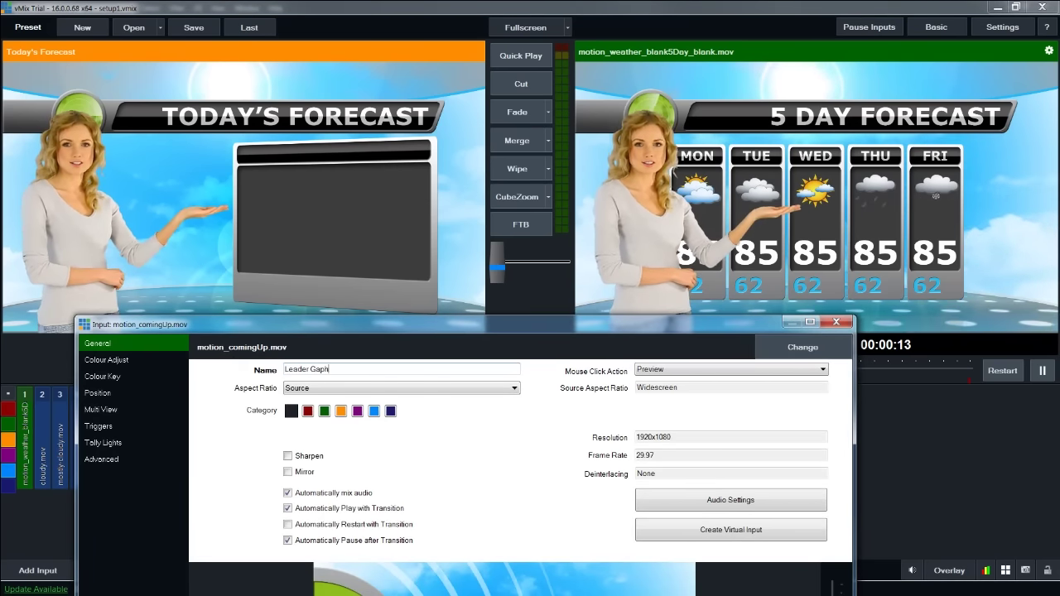
text(ic)
key(BackSpace)
key(BackSpace)
key(BackSpace)
key(BackSpace)
key(BackSpace)
text(raphic)
click(836, 321)
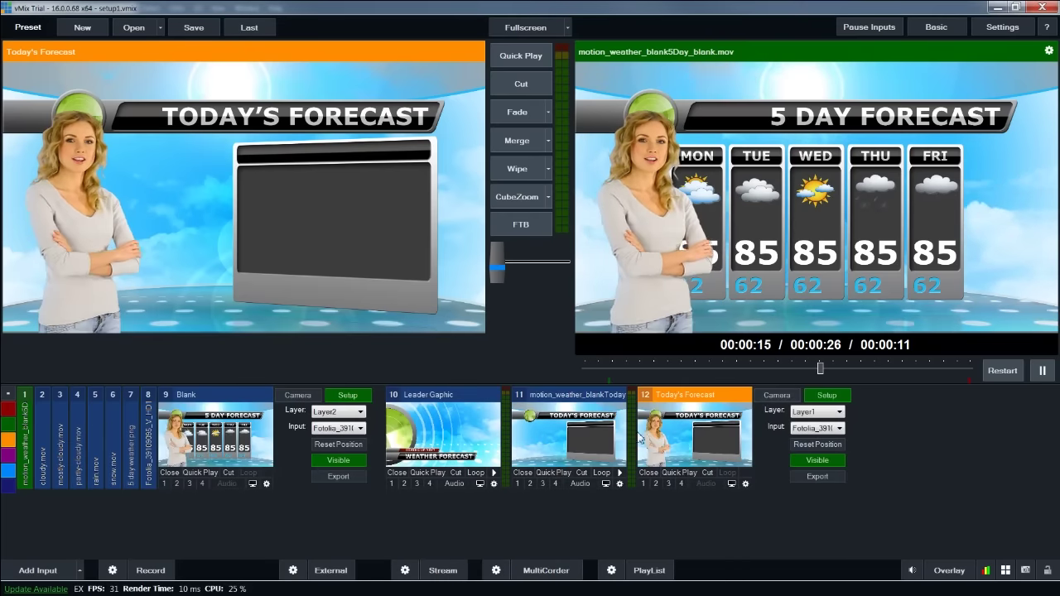
Step: Rename input 9 to '7 Day Forecast'
scroll(213, 404, down, 1)
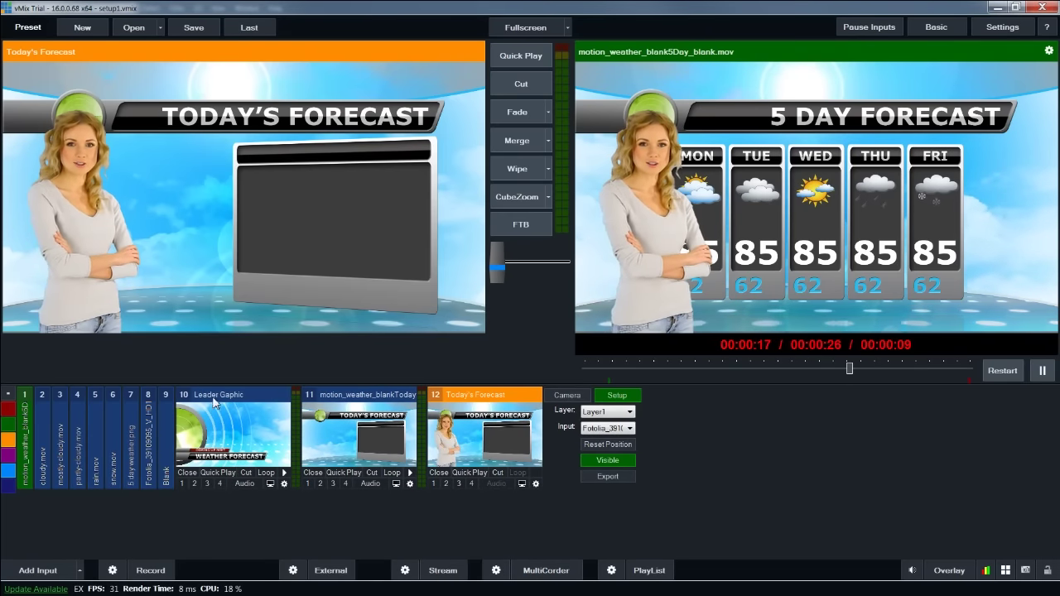
scroll(171, 415, up, 1)
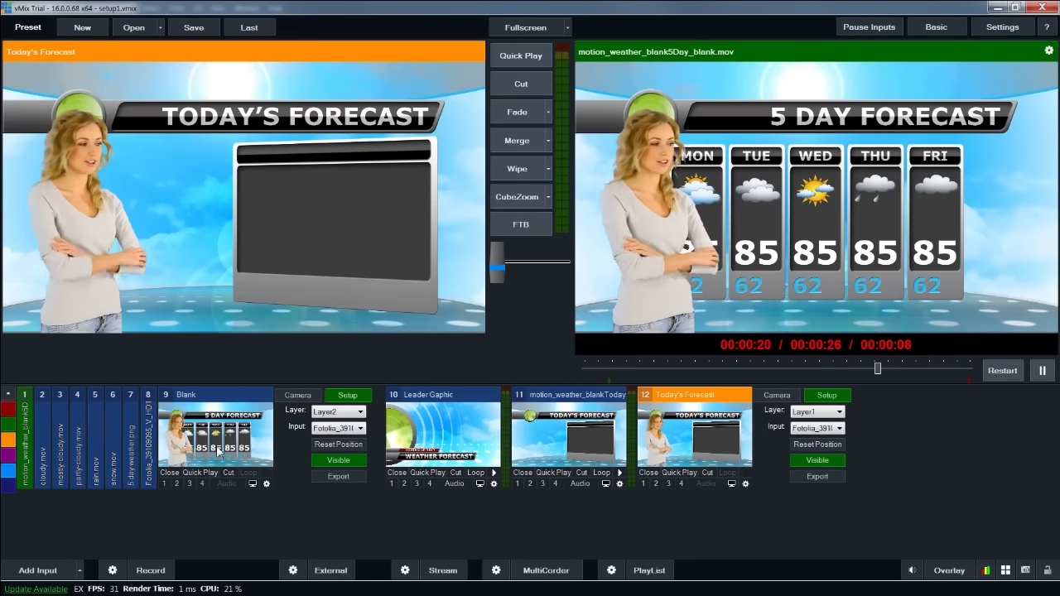
click(266, 484)
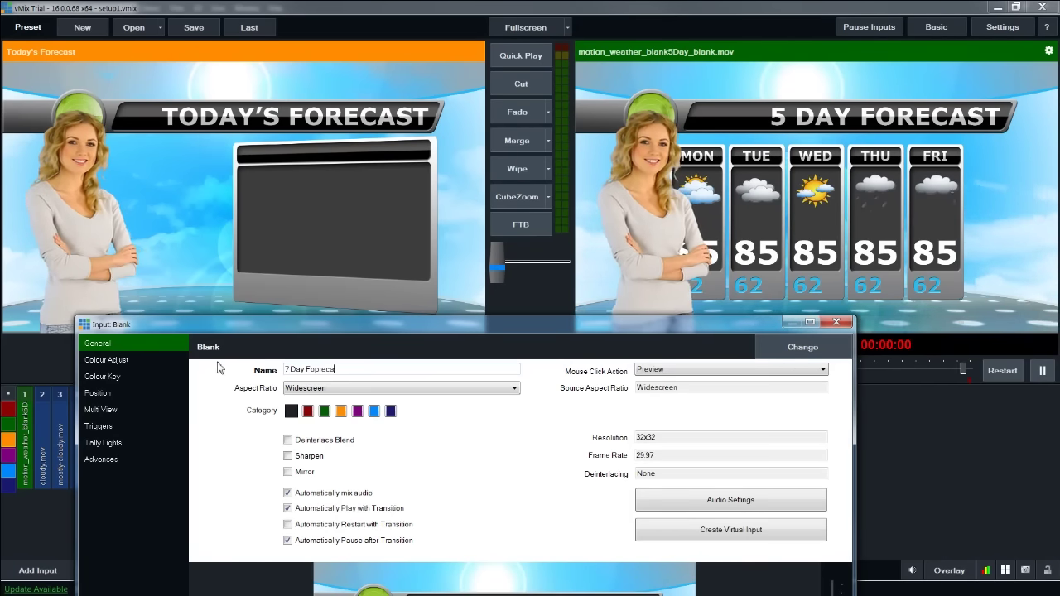
key(BackSpace)
key(BackSpace)
key(BackSpace)
key(BackSpace)
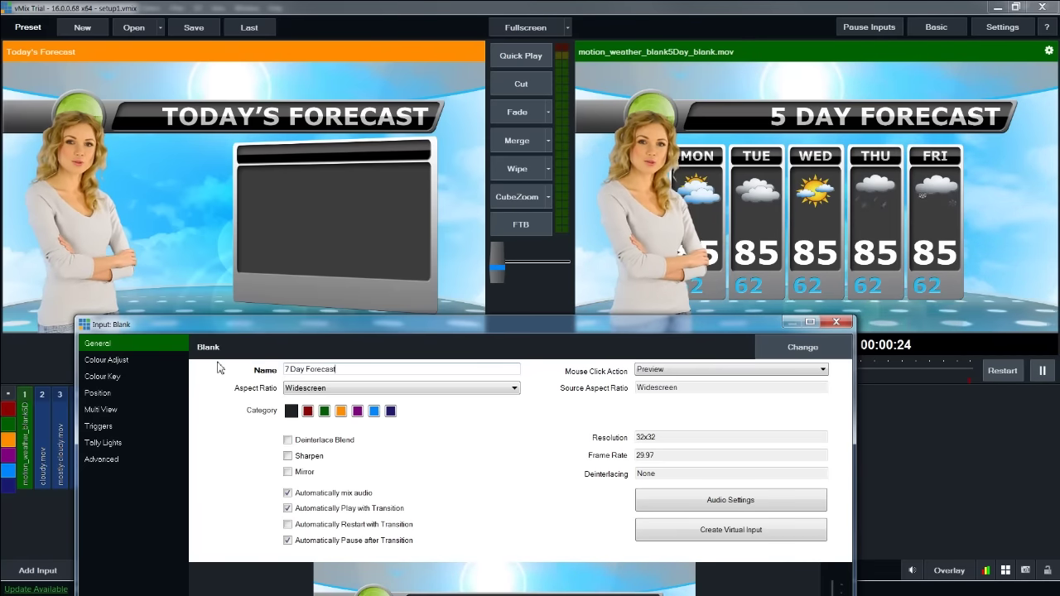
click(839, 322)
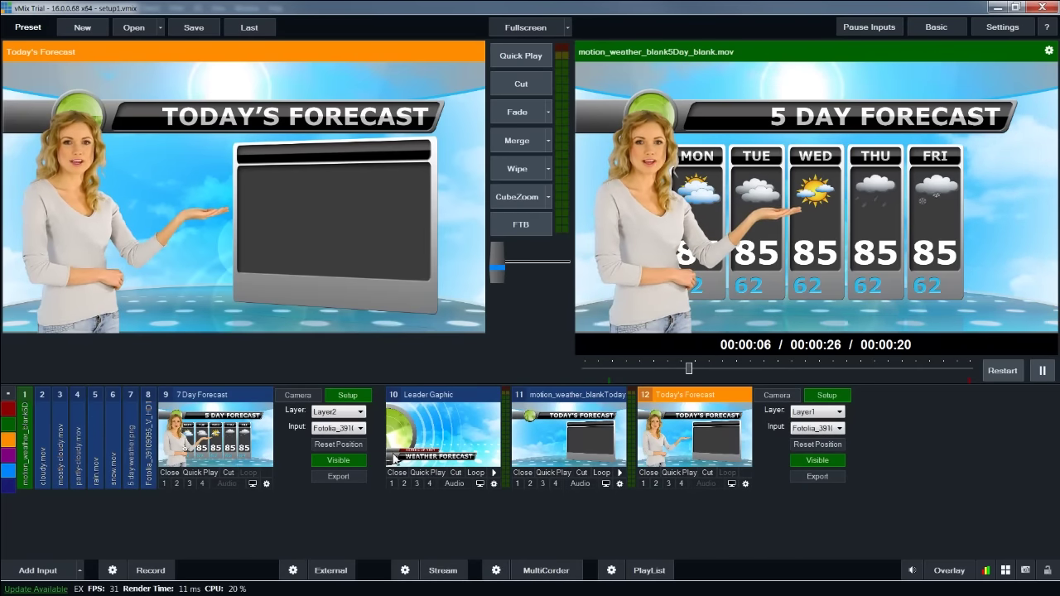
Step: Collapse input 11, filter to the red category, and move Leader Graphic to the first slot
click(576, 398)
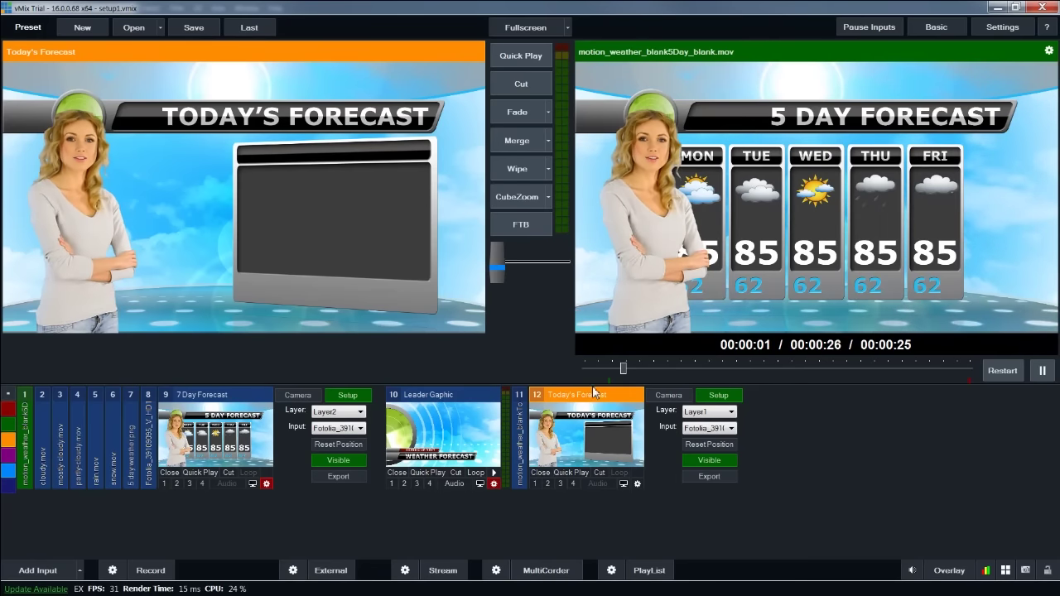
click(9, 413)
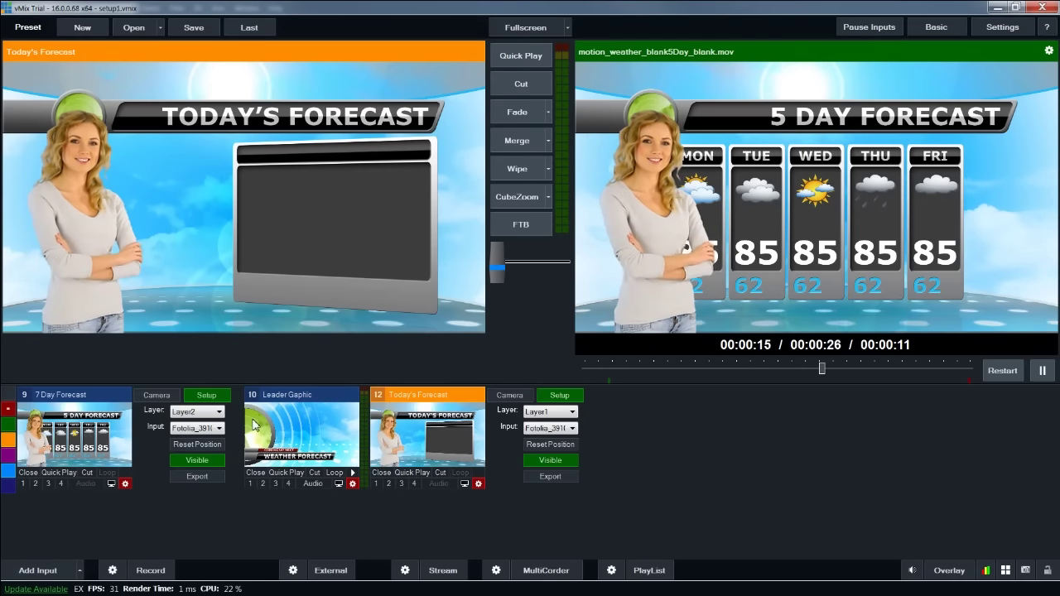
drag(176, 401, 87, 397)
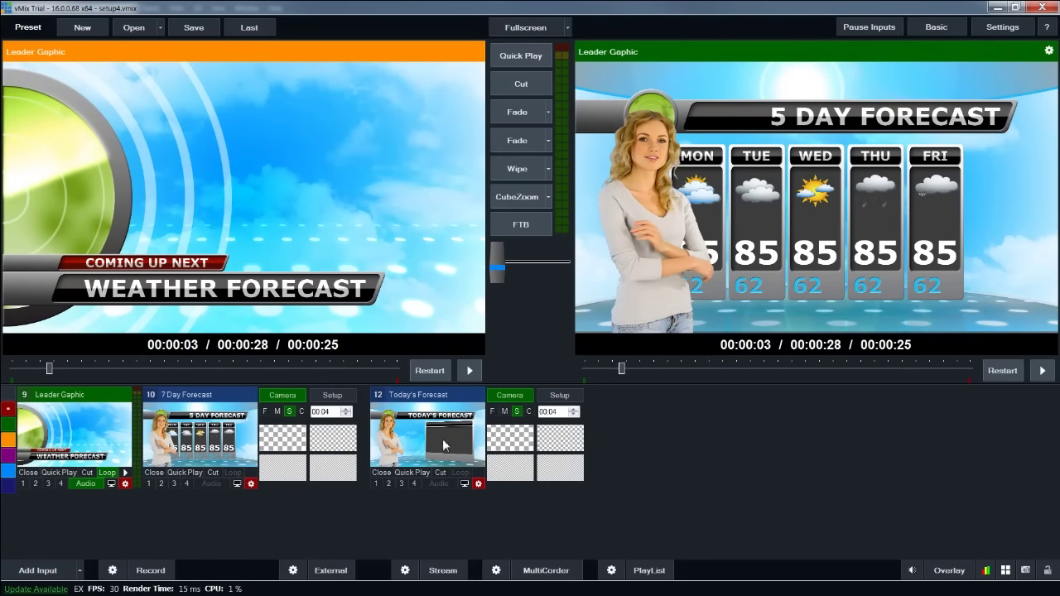
Step: Switch Preview among Leader Graphic, 7 Day Forecast and Today's Forecast, leaving 7 Day Forecast cued
click(179, 439)
click(117, 438)
click(182, 439)
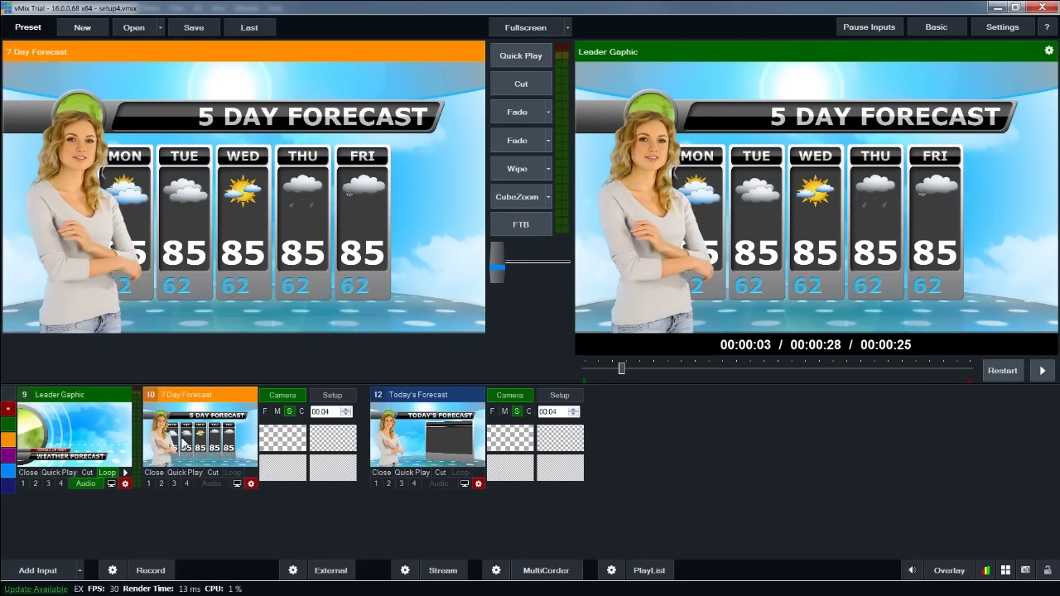
click(446, 426)
click(200, 439)
click(116, 437)
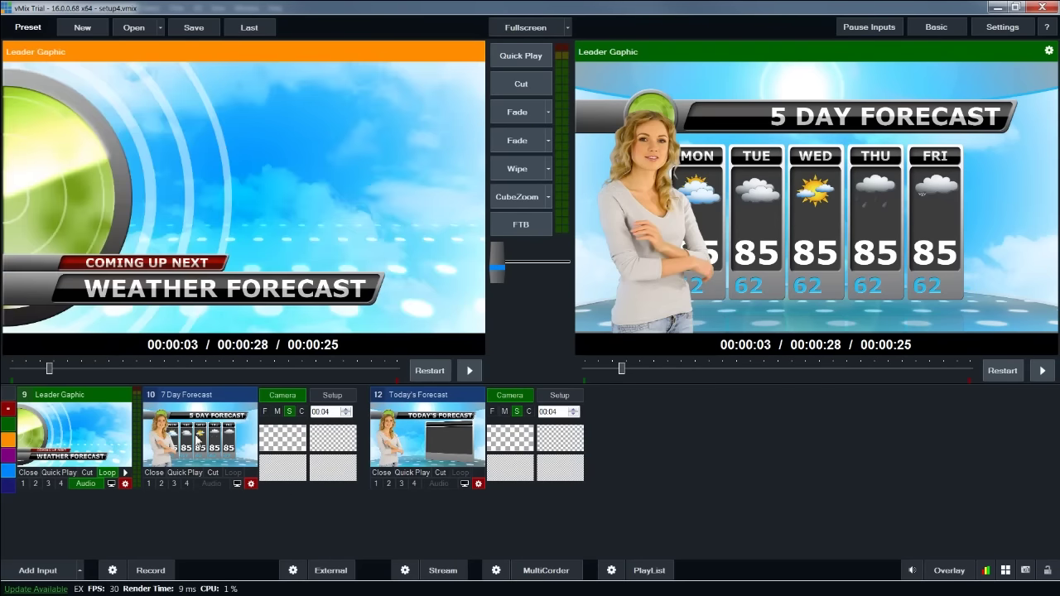
click(212, 462)
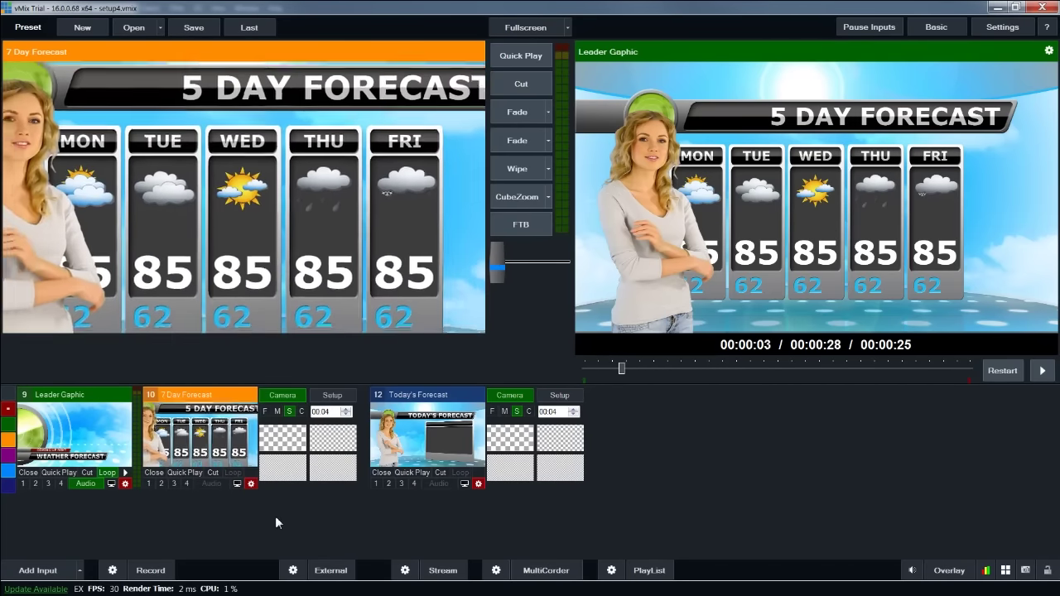
Step: Put 7 Day Forecast live, cue it again in Preview, and try zoomed close-ups of the forecast
click(191, 474)
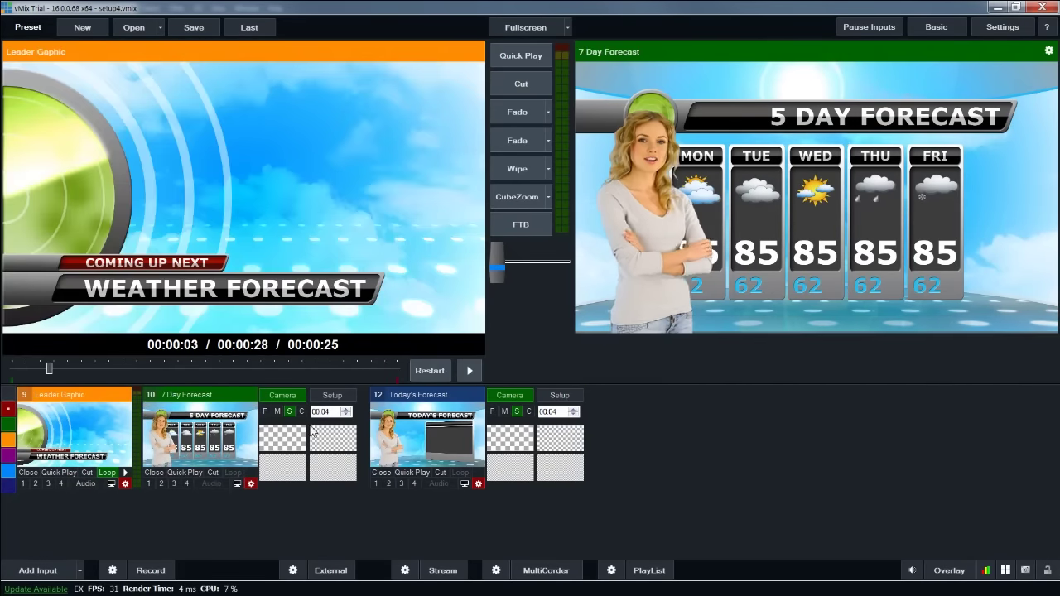
click(304, 448)
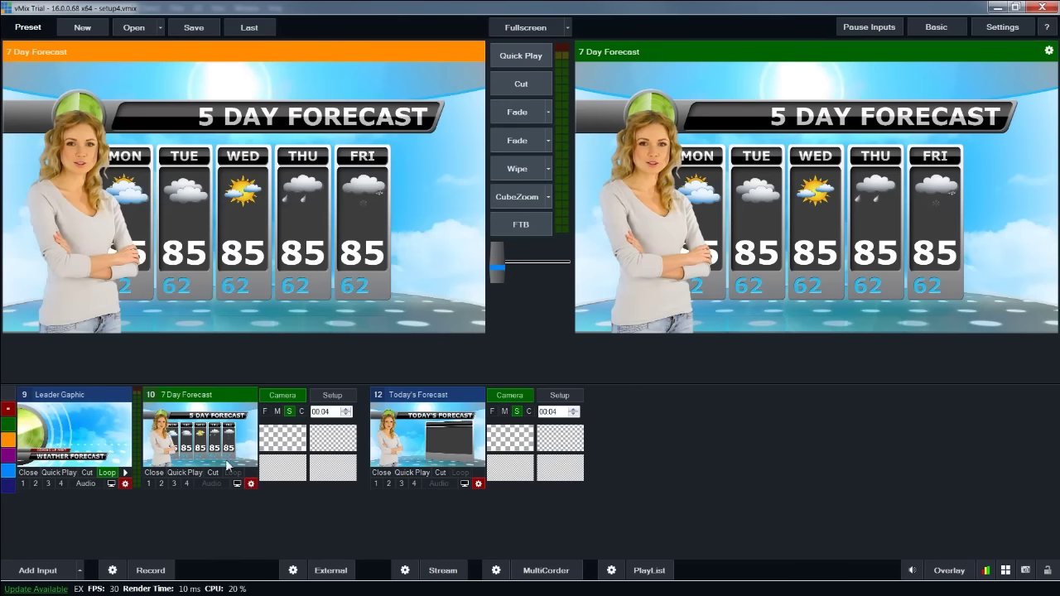
click(325, 445)
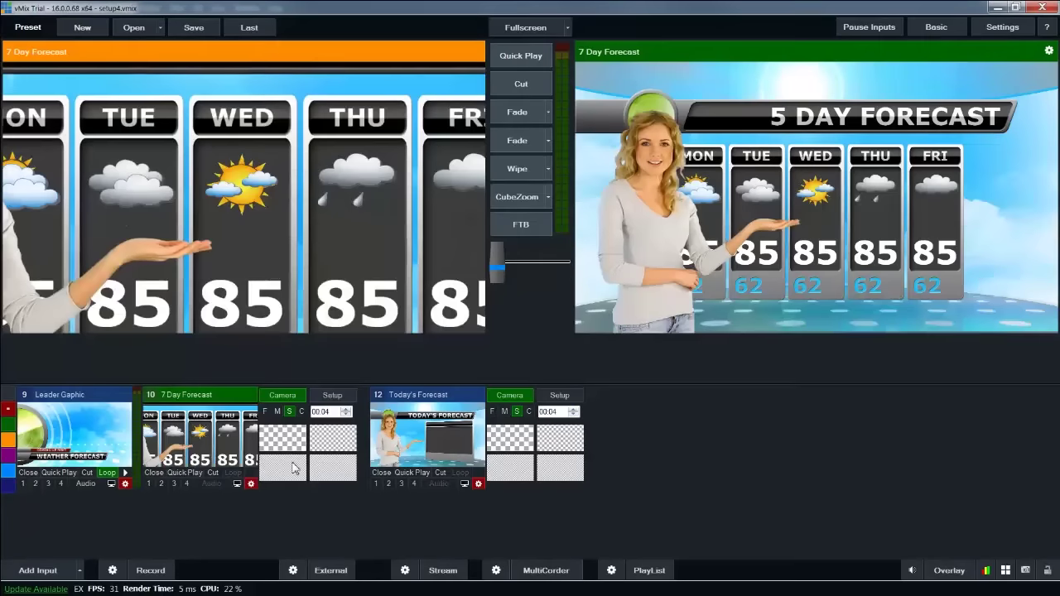
click(292, 468)
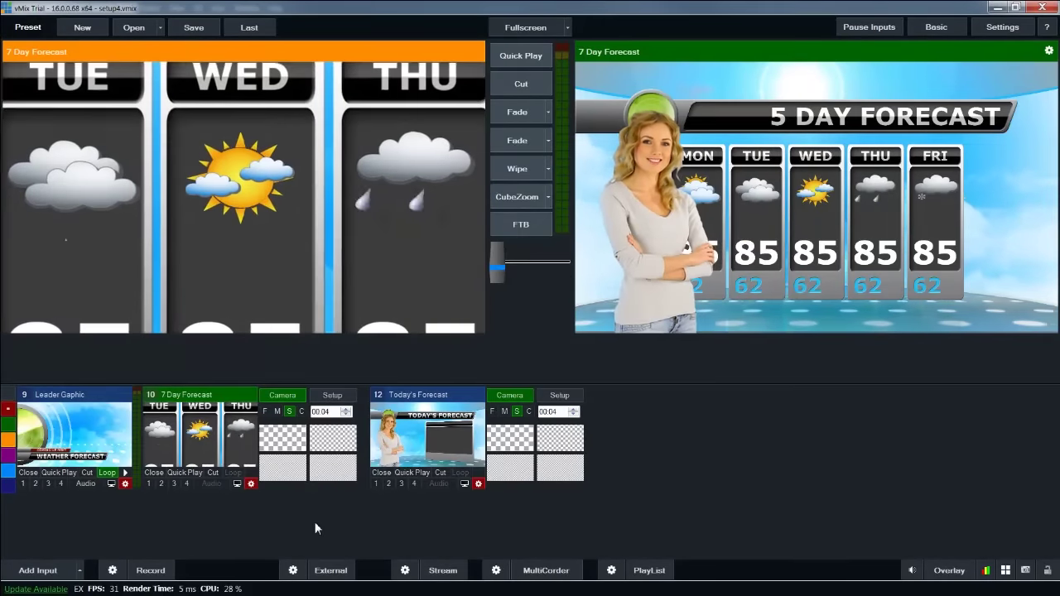